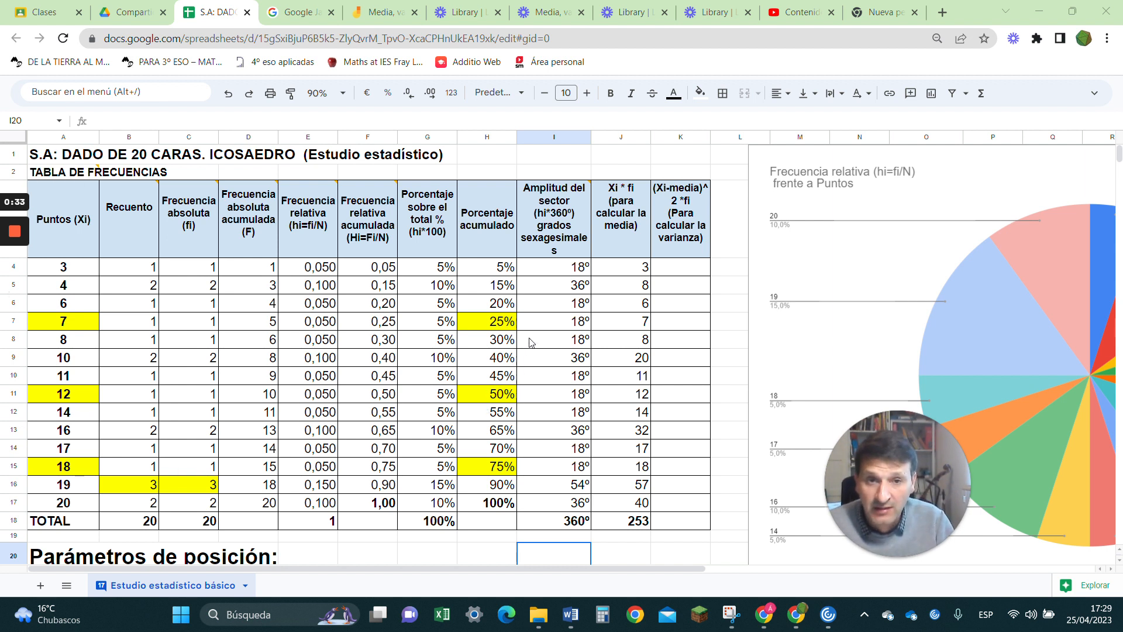
- Clear the Rango value in cell B28 of the dispersion parameters
{"action": "scroll", "coordinate": [429, 361], "scroll_direction": "down", "scroll_amount": 2}
{"action": "scroll", "coordinate": [429, 361], "scroll_direction": "down", "scroll_amount": 3}
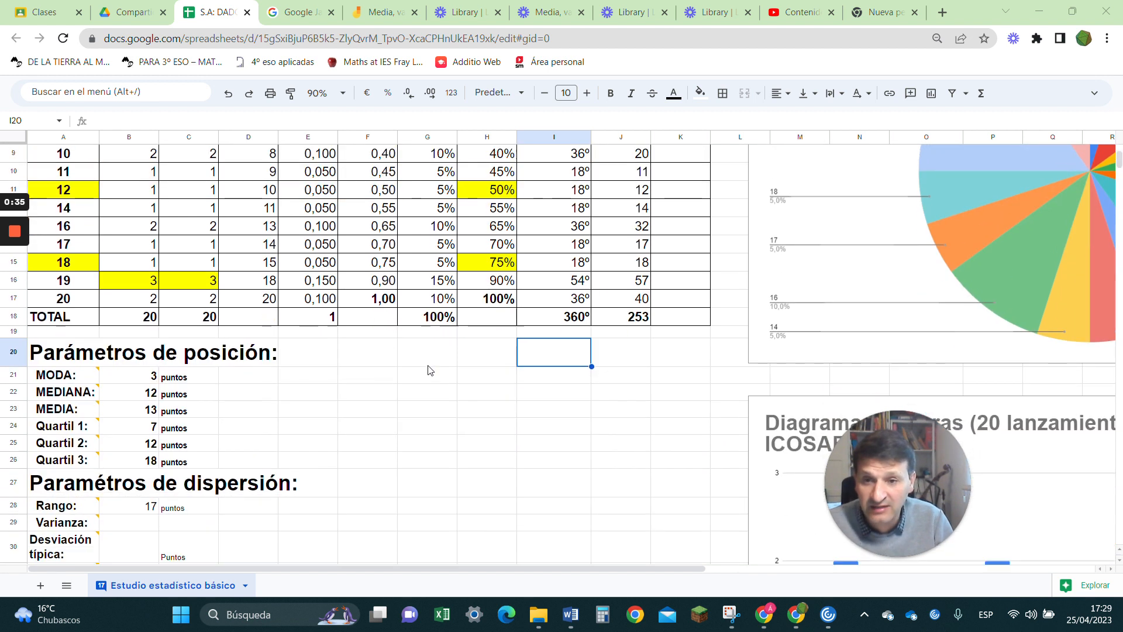
{"action": "left_click", "coordinate": [150, 396]}
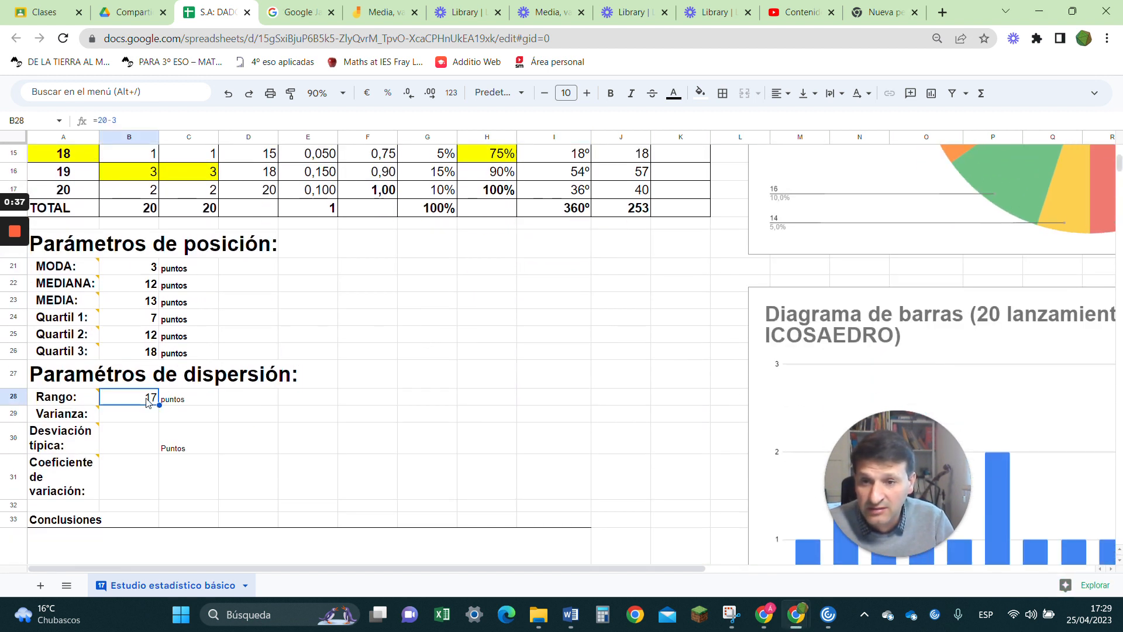
{"action": "key", "text": "Delete"}
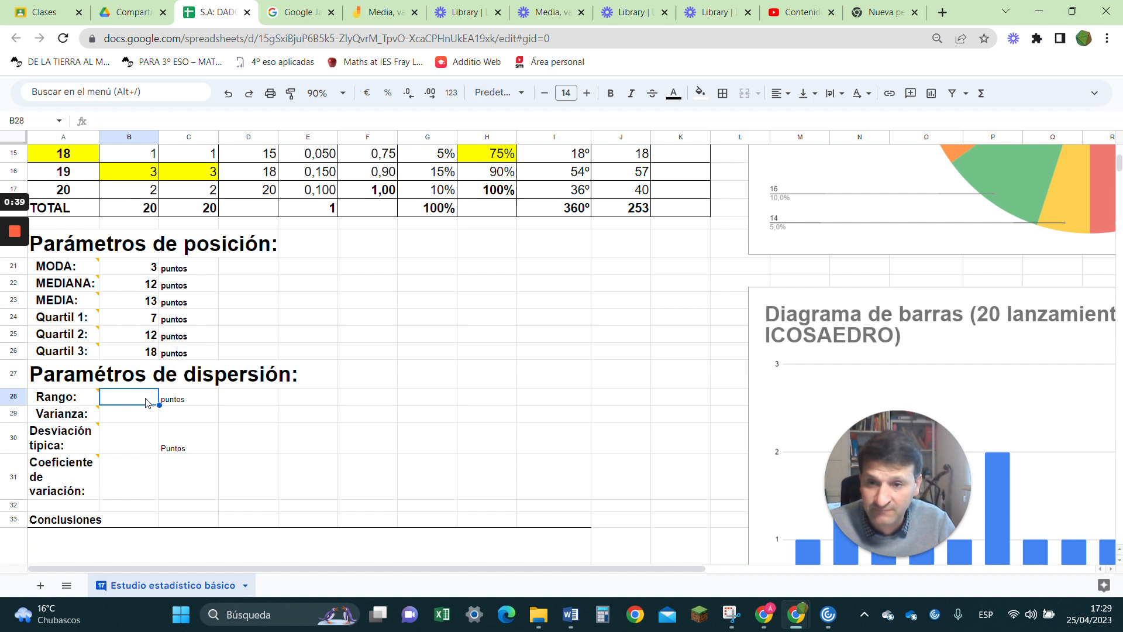
- Review how the mean is obtained from the Puntos and absolute frequency columns, the Xi * fi products and their total
{"action": "scroll", "coordinate": [88, 375], "scroll_direction": "up", "scroll_amount": 1}
{"action": "left_click_drag", "start_coordinate": [62, 341], "coordinate": [375, 376]}
{"action": "left_click", "coordinate": [376, 374]}
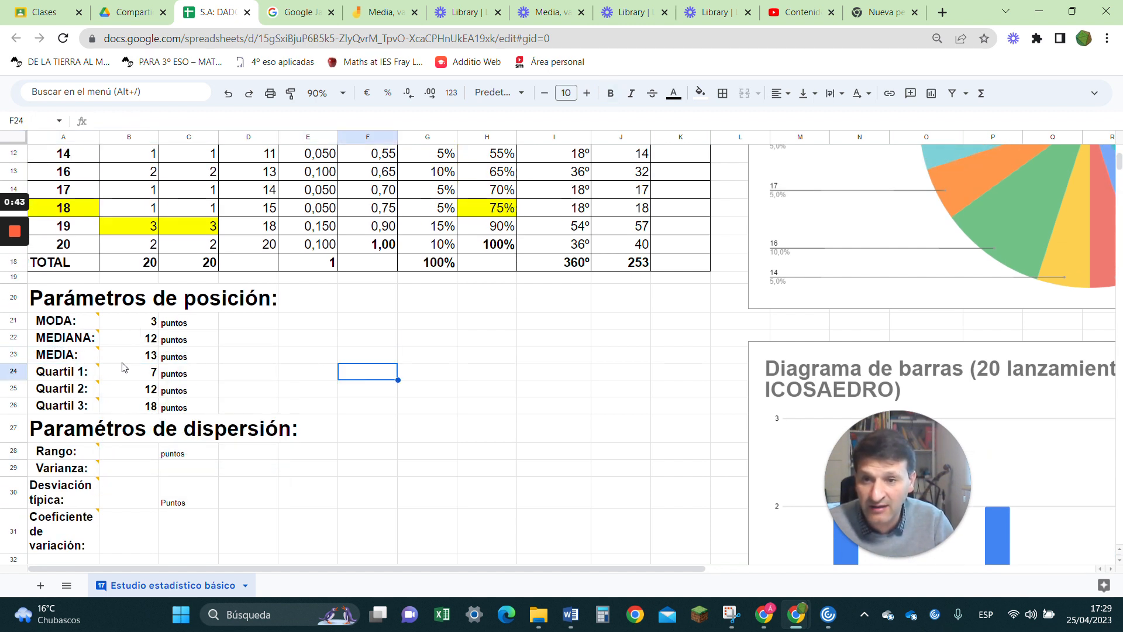
{"action": "left_click", "coordinate": [94, 356]}
{"action": "left_click", "coordinate": [372, 354]}
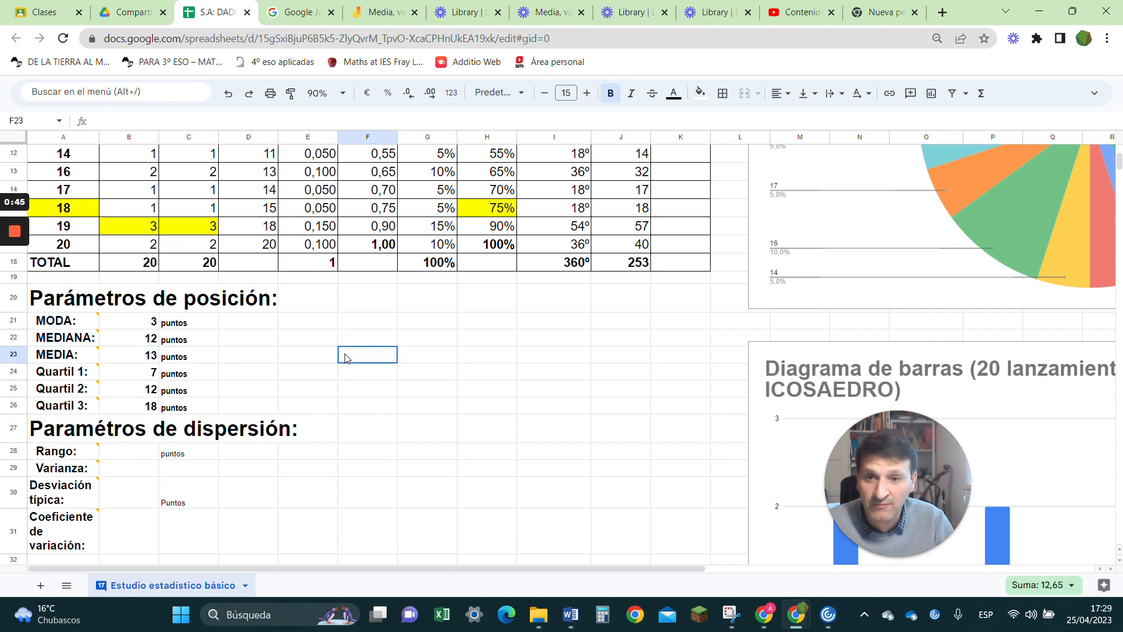
{"action": "scroll", "coordinate": [490, 399], "scroll_direction": "up", "scroll_amount": 4}
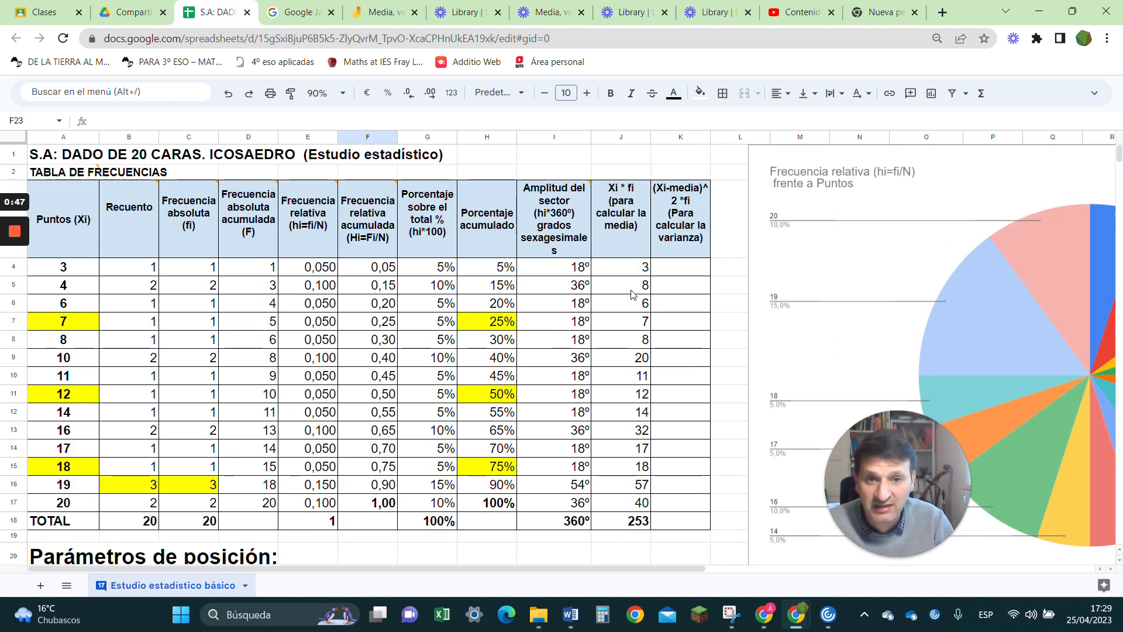
{"action": "left_click", "coordinate": [190, 270]}
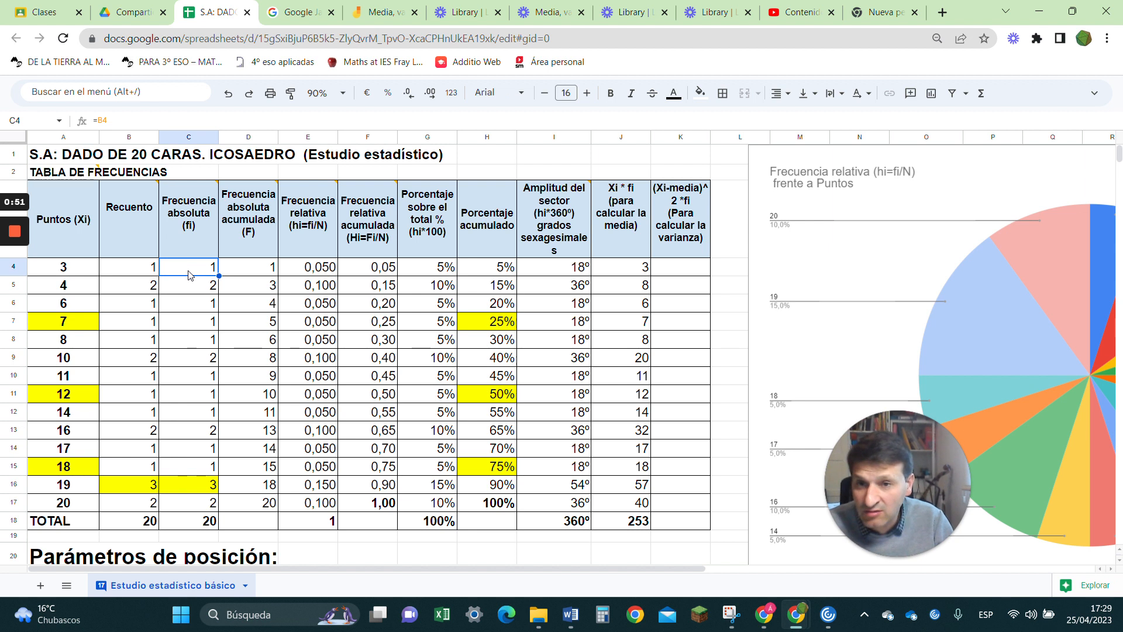
{"action": "left_click", "coordinate": [69, 273]}
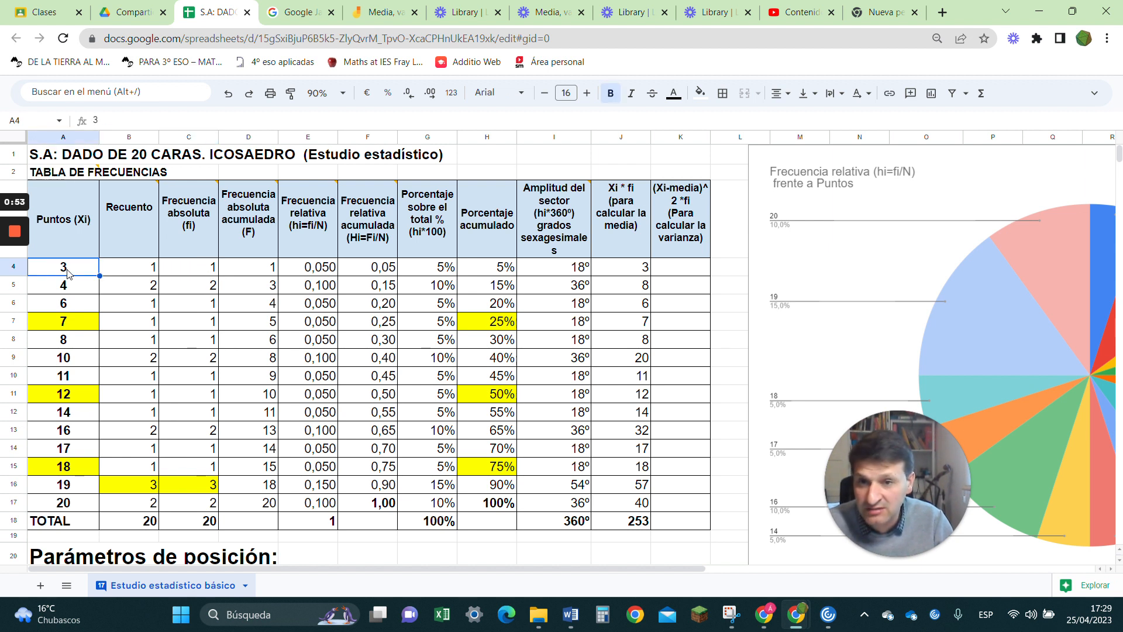
{"action": "key", "text": "Down"}
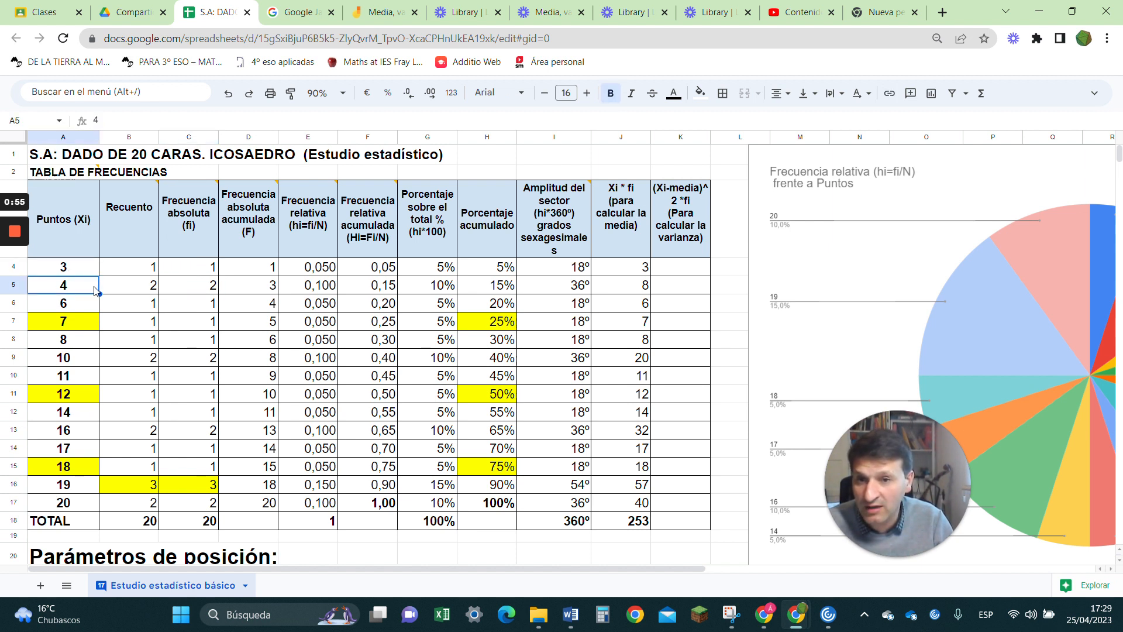
{"action": "key", "text": "Down"}
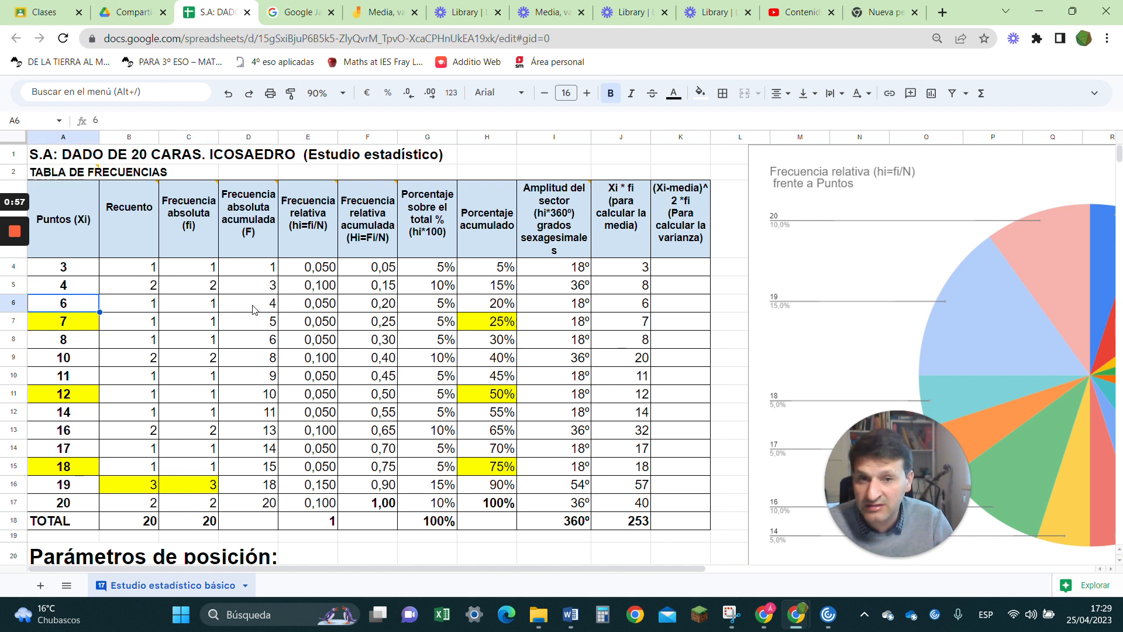
{"action": "left_click_drag", "start_coordinate": [638, 269], "coordinate": [638, 502]}
{"action": "left_click", "coordinate": [624, 520]}
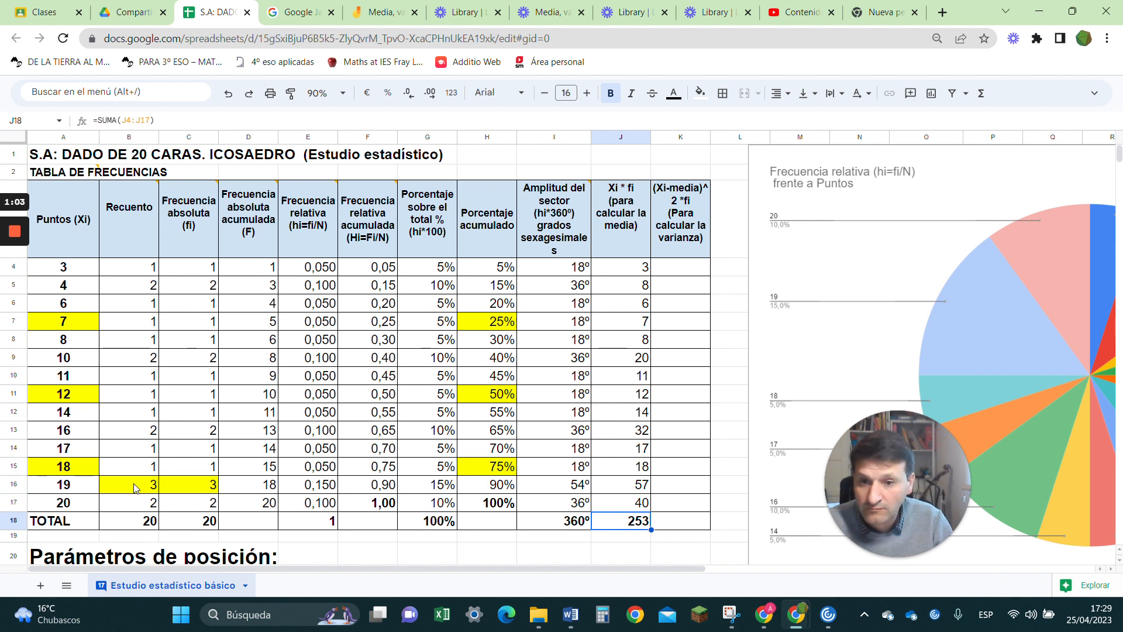
- Read the definition attached to the Rango label and locate the maximum and minimum values in the Puntos column
{"action": "scroll", "coordinate": [304, 457], "scroll_direction": "down", "scroll_amount": 3}
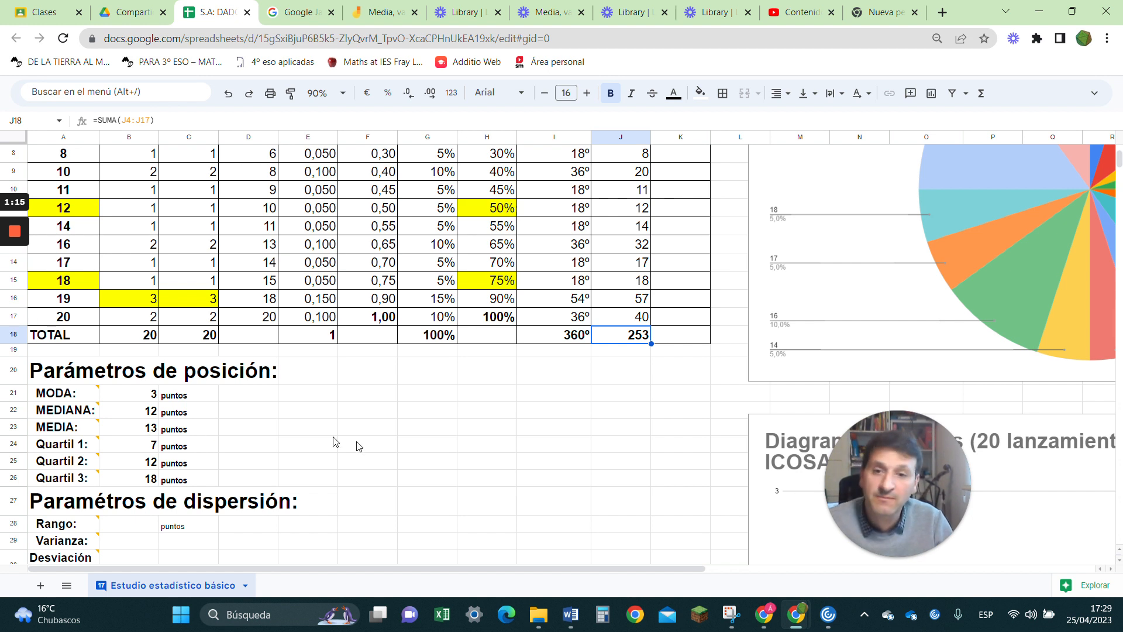
{"action": "scroll", "coordinate": [481, 431], "scroll_direction": "up", "scroll_amount": 3}
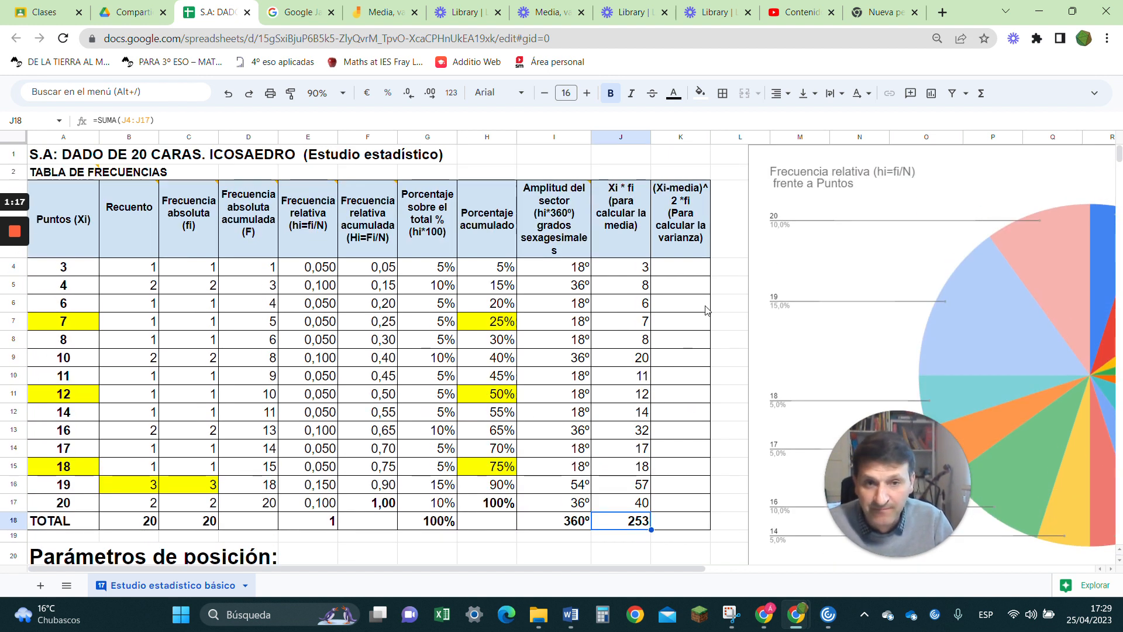
{"action": "scroll", "coordinate": [386, 460], "scroll_direction": "down", "scroll_amount": 4}
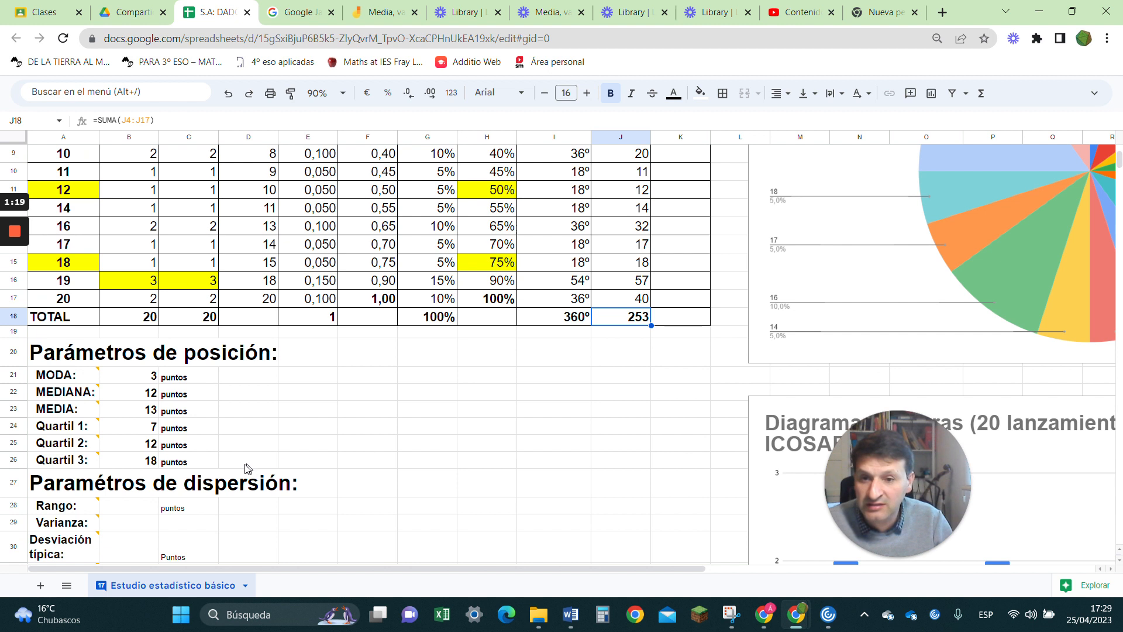
{"action": "scroll", "coordinate": [251, 470], "scroll_direction": "down", "scroll_amount": 1}
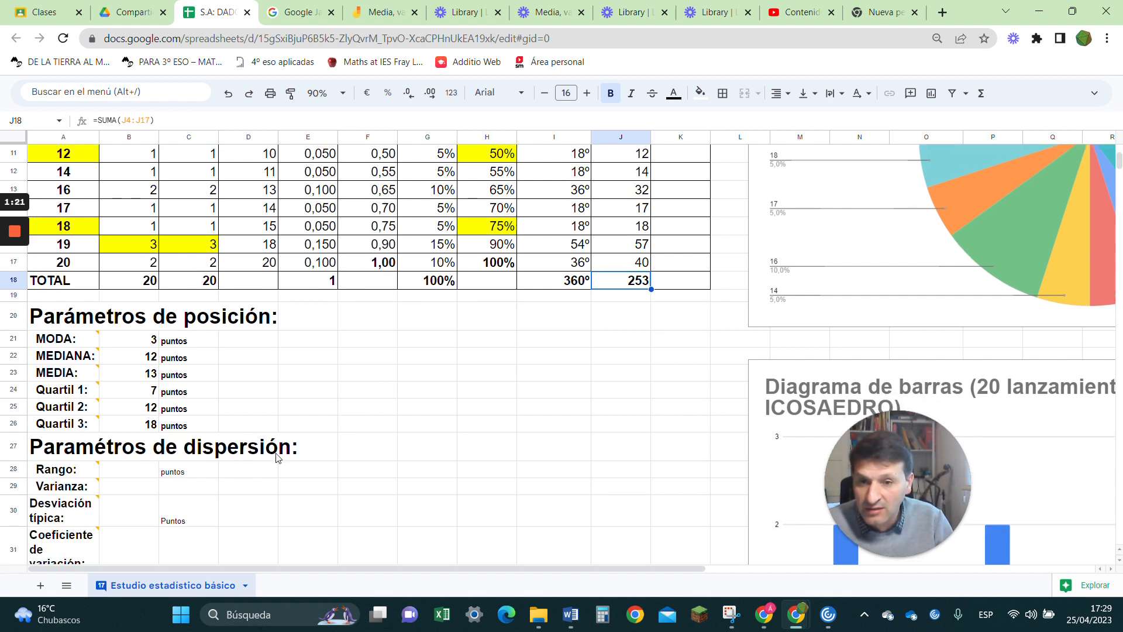
{"action": "left_click", "coordinate": [61, 469]}
{"action": "left_click", "coordinate": [397, 477]}
{"action": "mouse_move", "coordinate": [65, 475]}
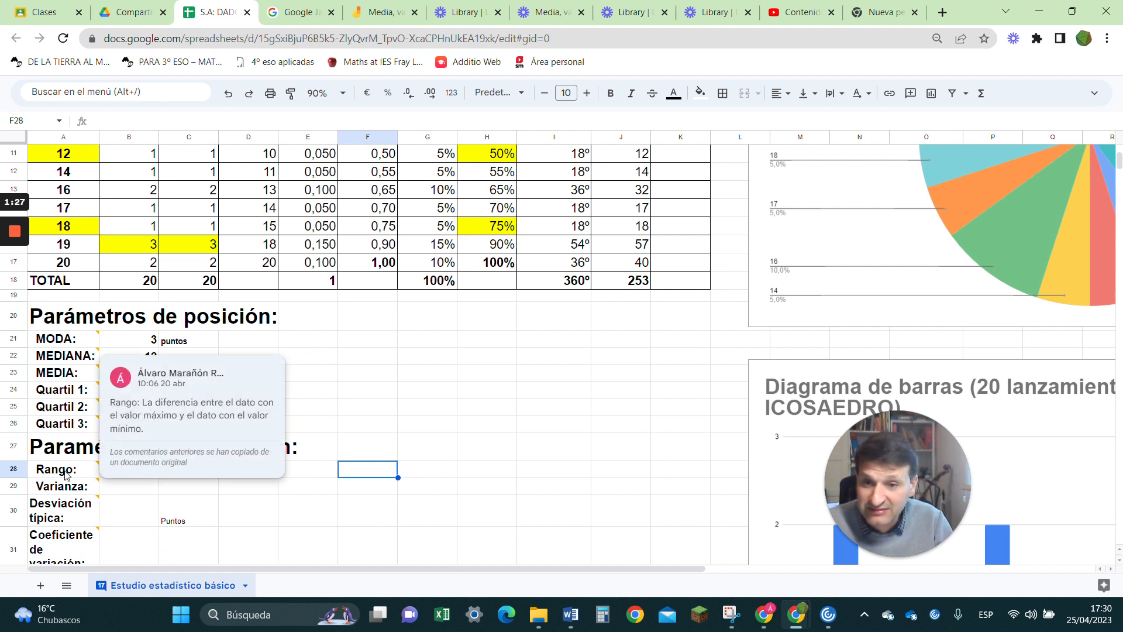
{"action": "scroll", "coordinate": [66, 477], "scroll_direction": "up", "scroll_amount": 5}
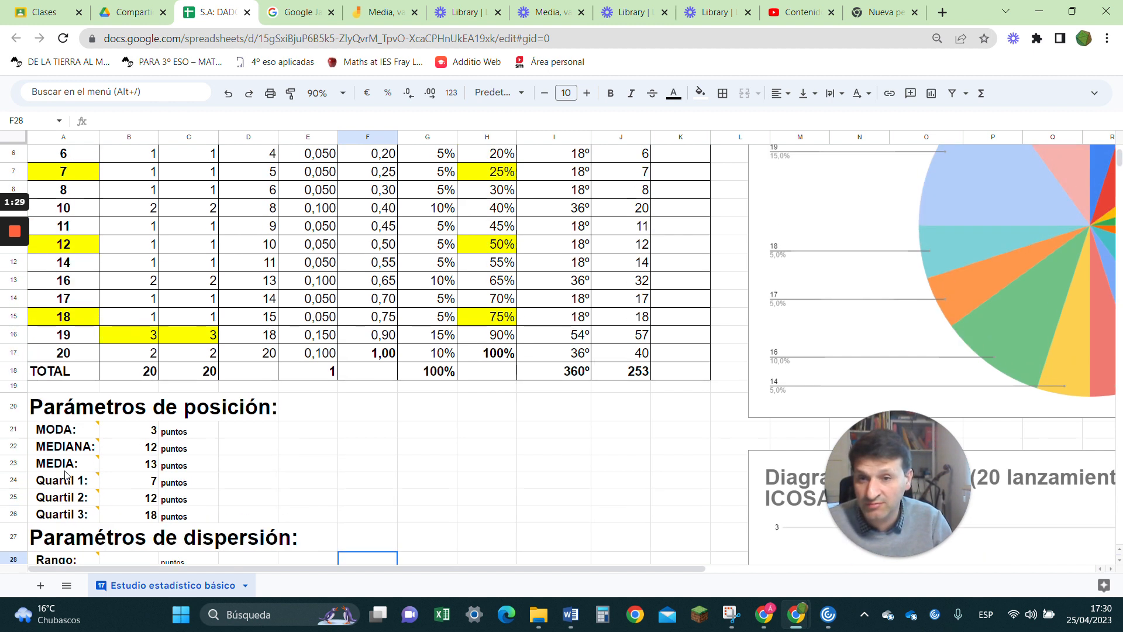
{"action": "left_click", "coordinate": [78, 507]}
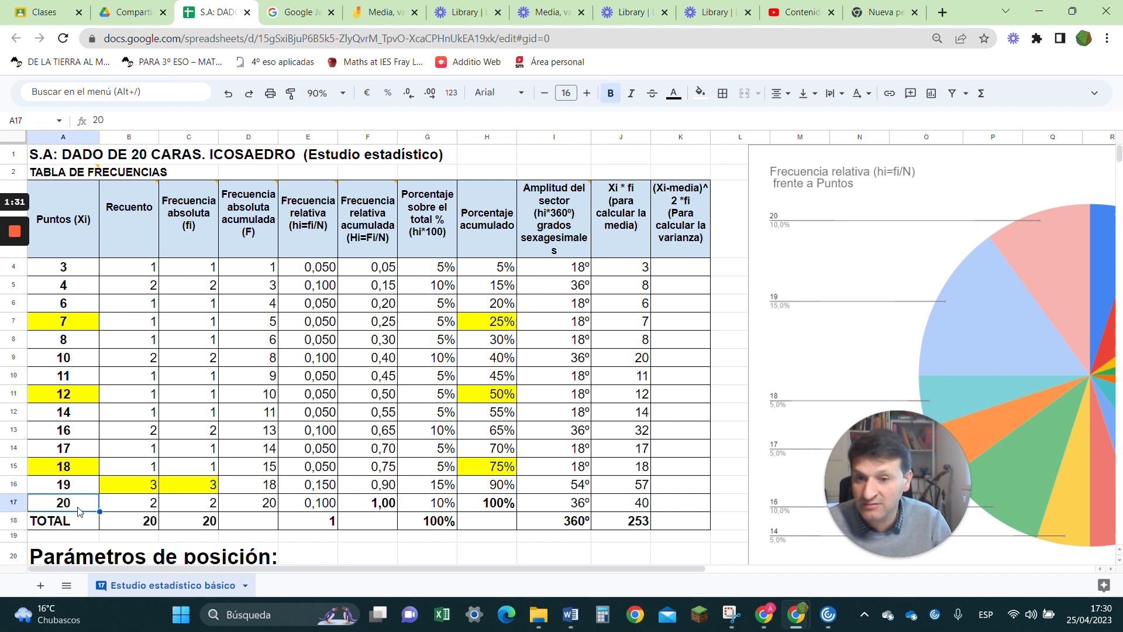
{"action": "left_click", "coordinate": [76, 273]}
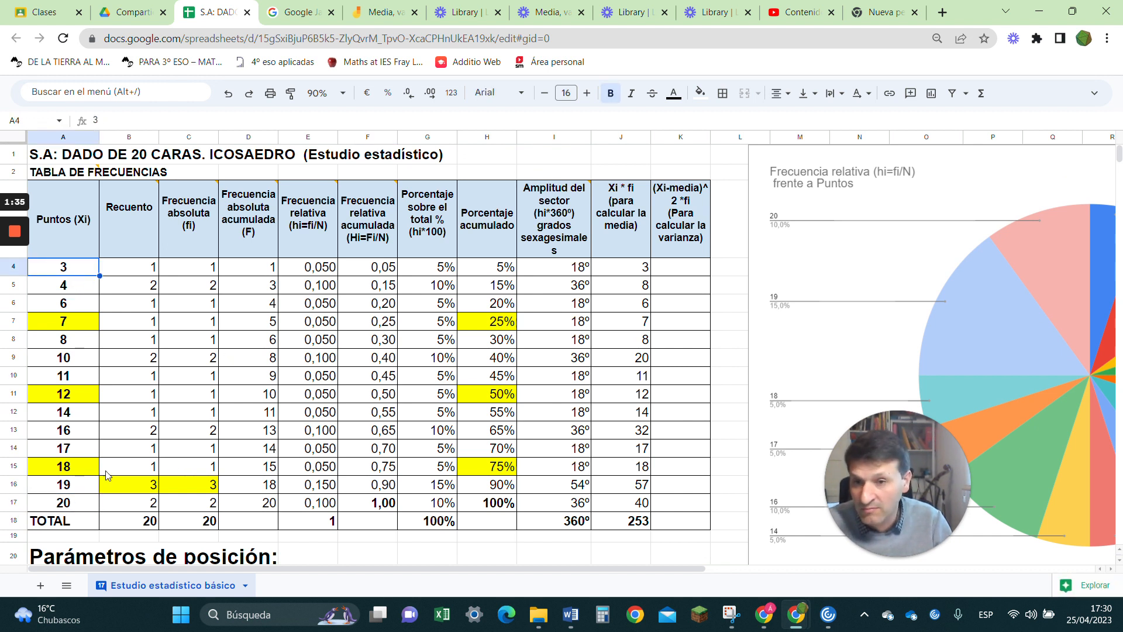
- Enter 17 as the Rango value in B28 and make cells B28:B31 bold
{"action": "scroll", "coordinate": [108, 474], "scroll_direction": "down", "scroll_amount": 4}
{"action": "scroll", "coordinate": [107, 474], "scroll_direction": "down", "scroll_amount": 2}
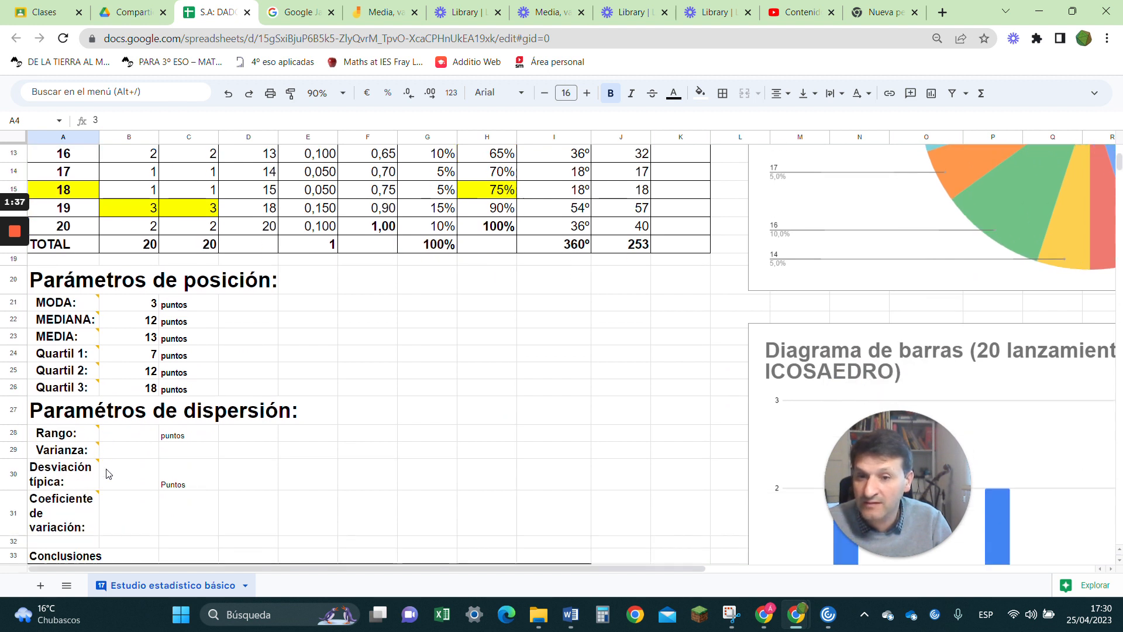
{"action": "left_click", "coordinate": [133, 439]}
{"action": "type", "text": "17"}
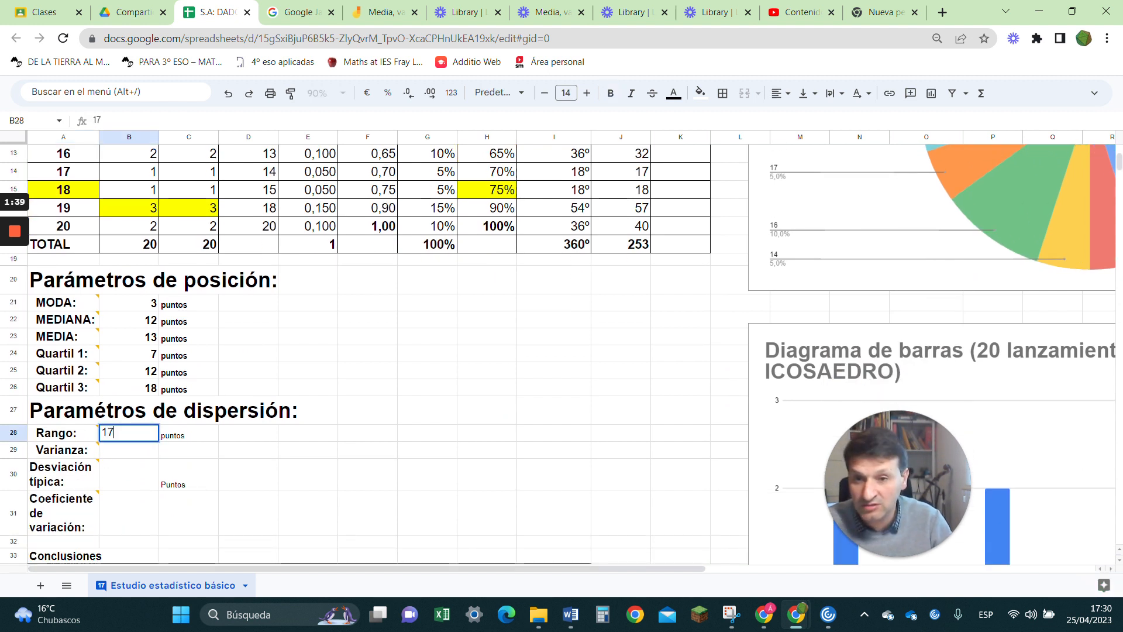
{"action": "key", "text": "Return"}
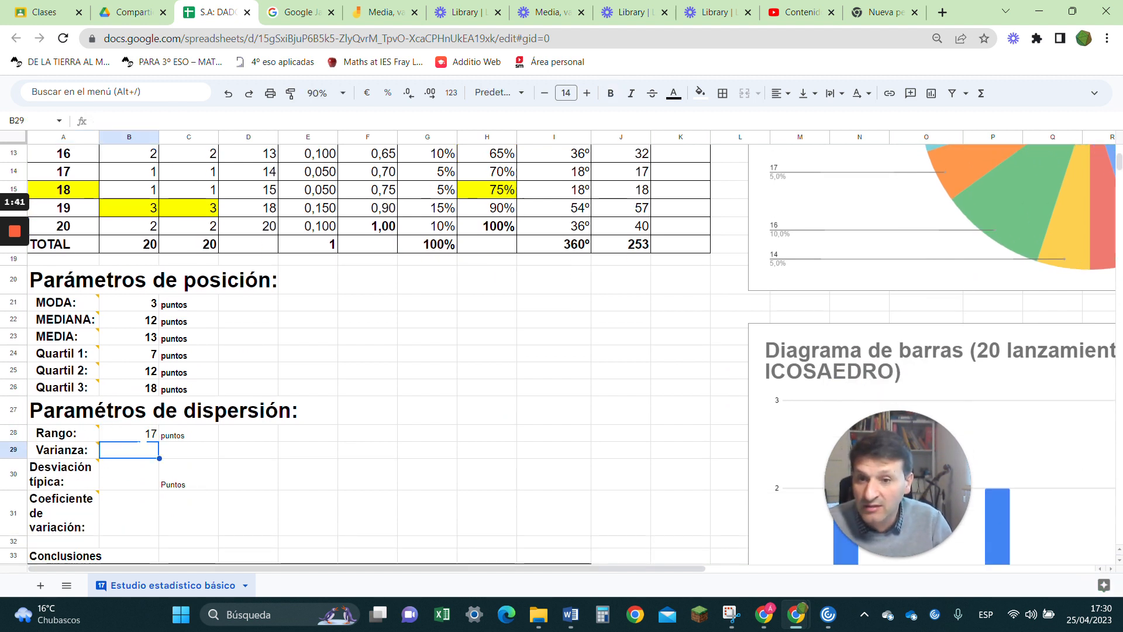
{"action": "left_click_drag", "start_coordinate": [146, 434], "coordinate": [150, 537]}
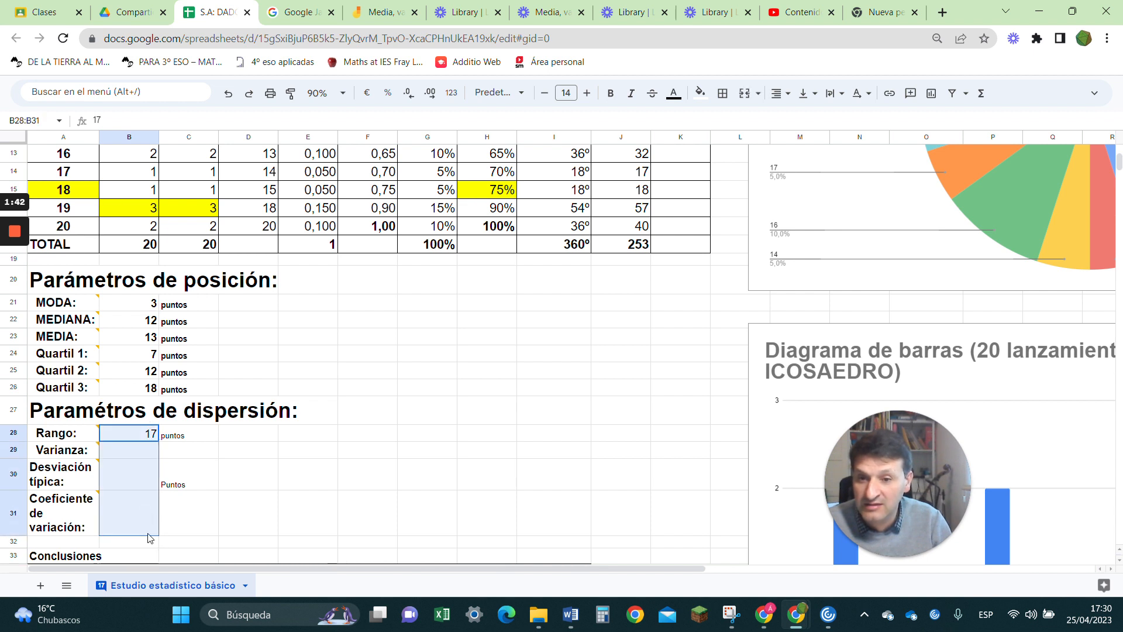
{"action": "left_click", "coordinate": [612, 94]}
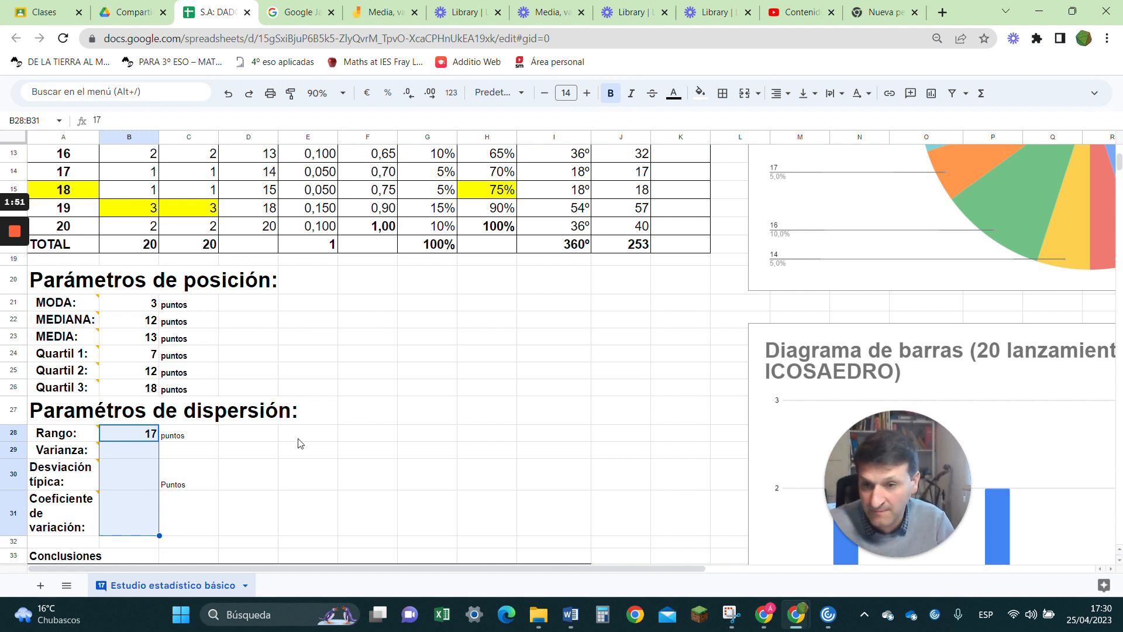
- Read the definition attached to the Varianza label and examine the points, mean and absolute frequencies needed for the variance column K
{"action": "left_click", "coordinate": [152, 456]}
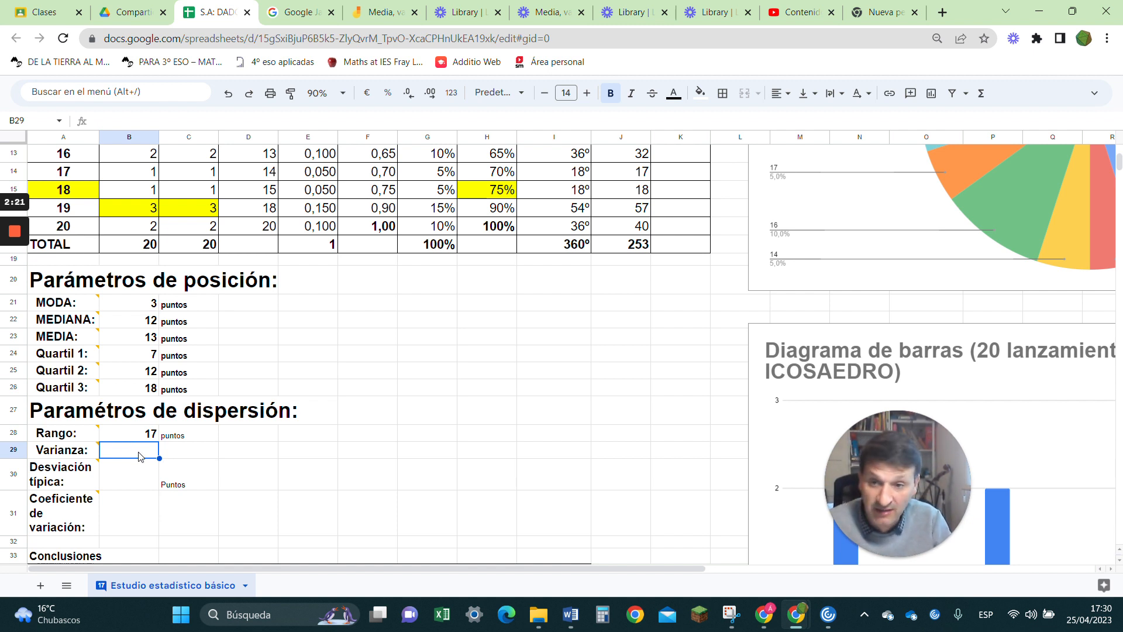
{"action": "mouse_move", "coordinate": [65, 456]}
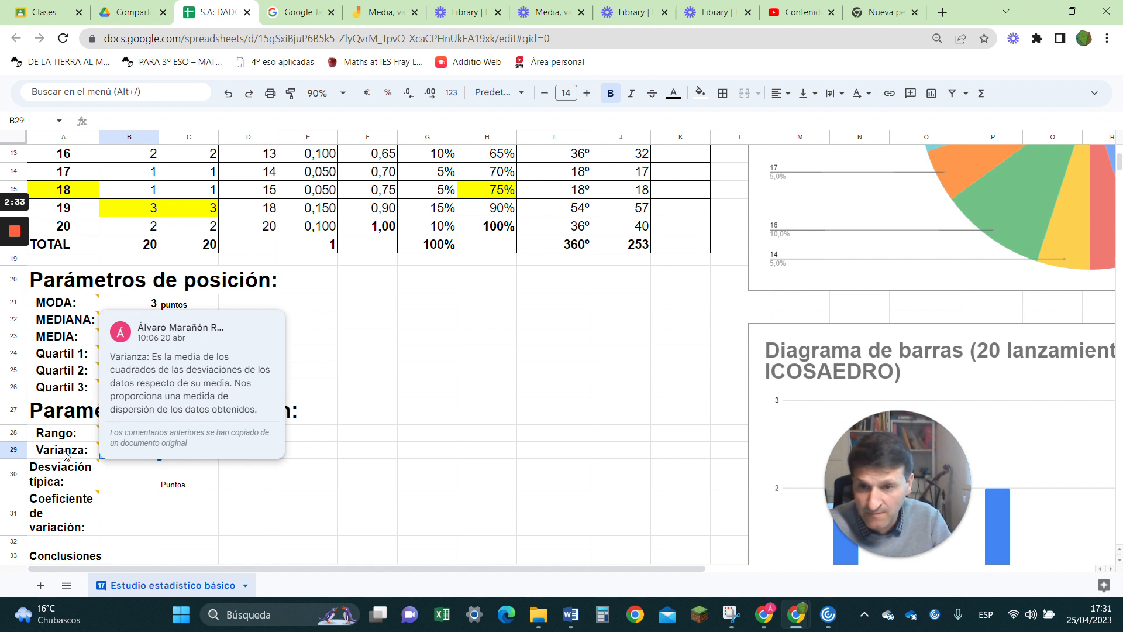
{"action": "left_click", "coordinate": [64, 455]}
{"action": "left_click", "coordinate": [376, 452]}
{"action": "scroll", "coordinate": [527, 462], "scroll_direction": "up", "scroll_amount": 5}
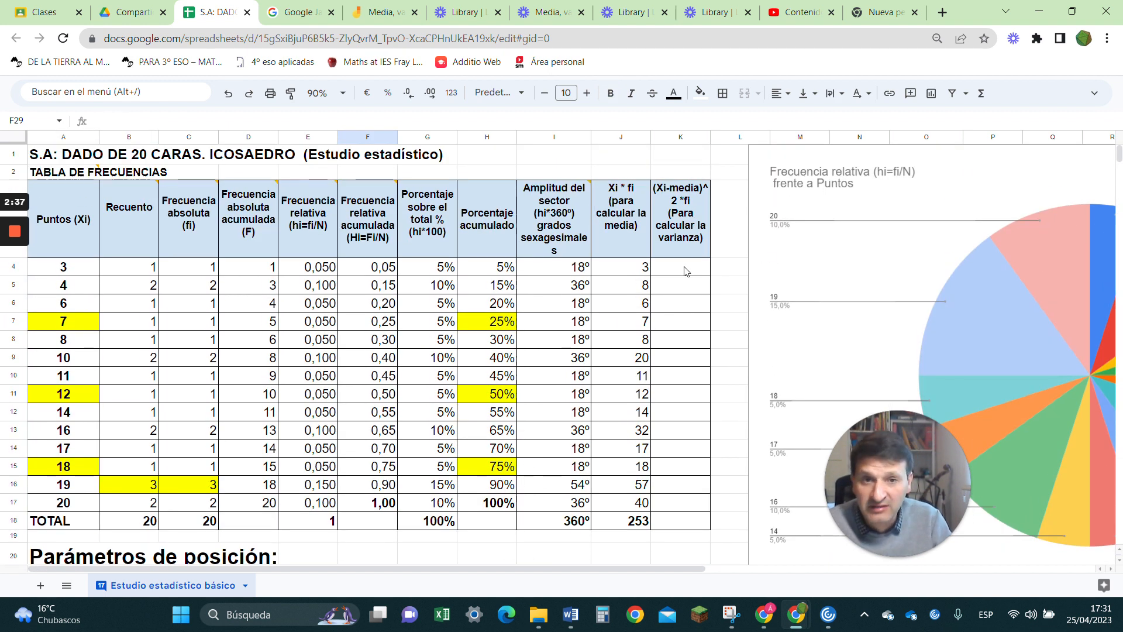
{"action": "left_click", "coordinate": [686, 275]}
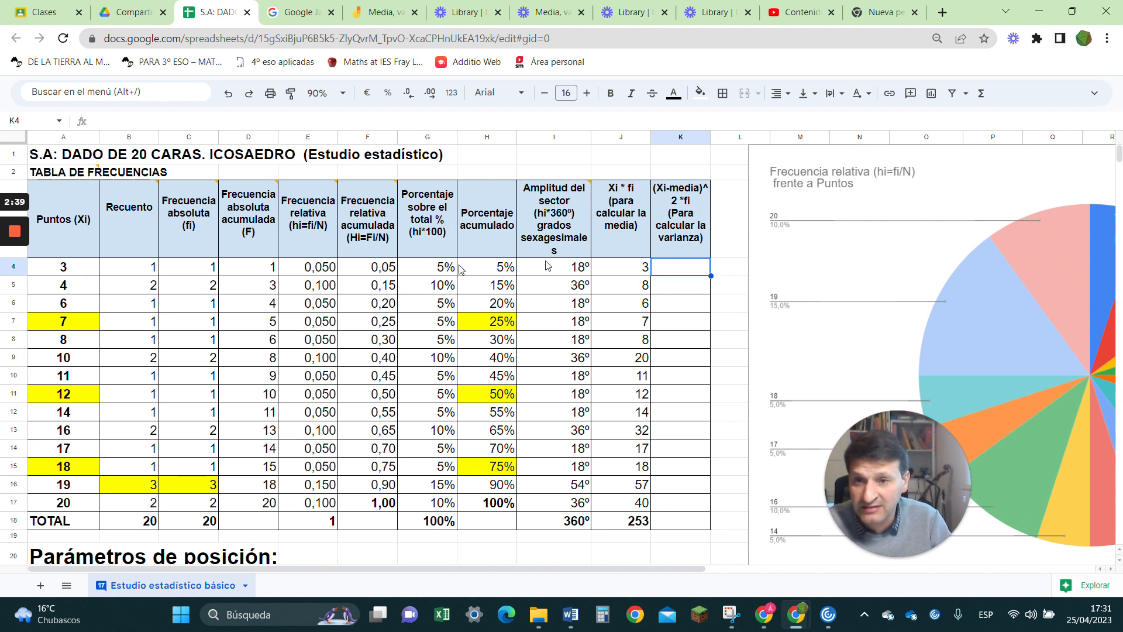
{"action": "left_click", "coordinate": [71, 270]}
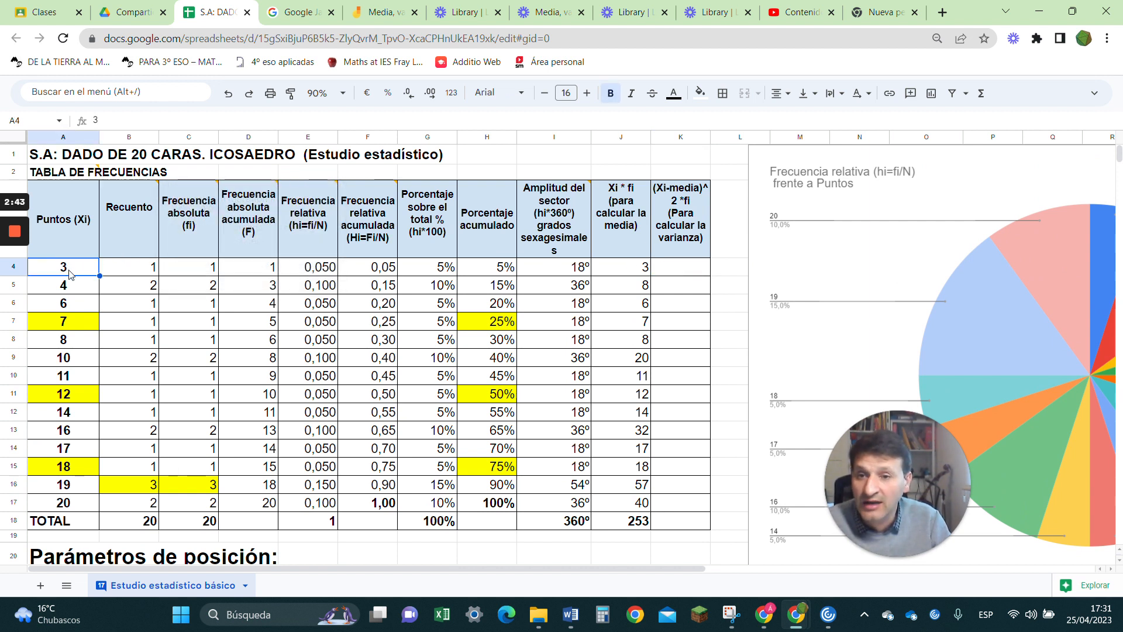
{"action": "scroll", "coordinate": [71, 274], "scroll_direction": "down", "scroll_amount": 3}
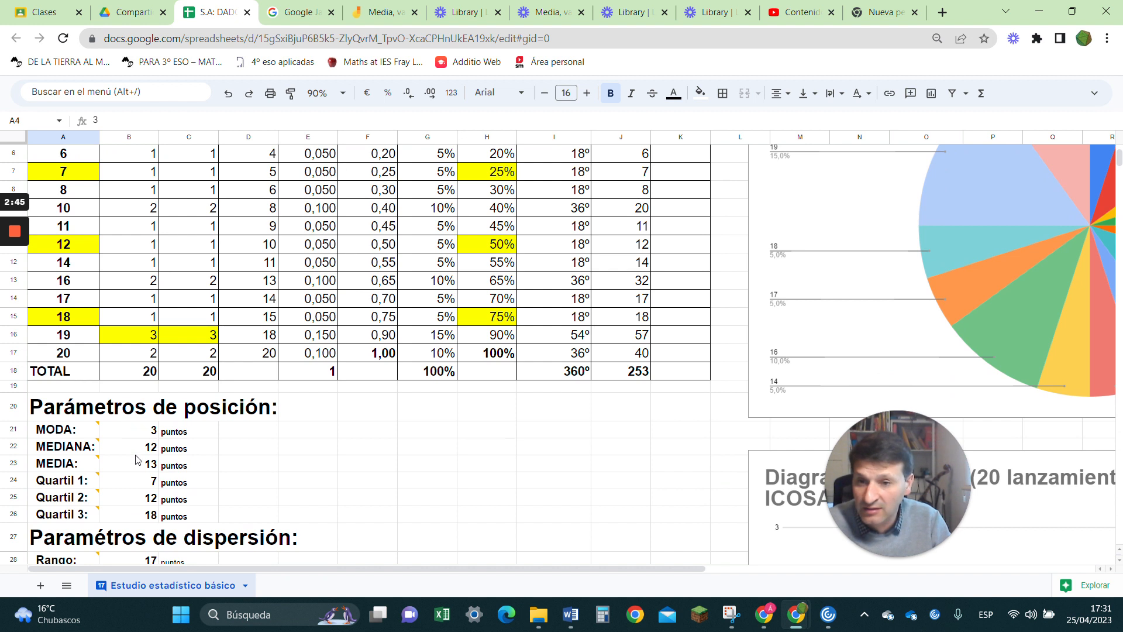
{"action": "scroll", "coordinate": [141, 462], "scroll_direction": "up", "scroll_amount": 3}
{"action": "mouse_move", "coordinate": [579, 231]}
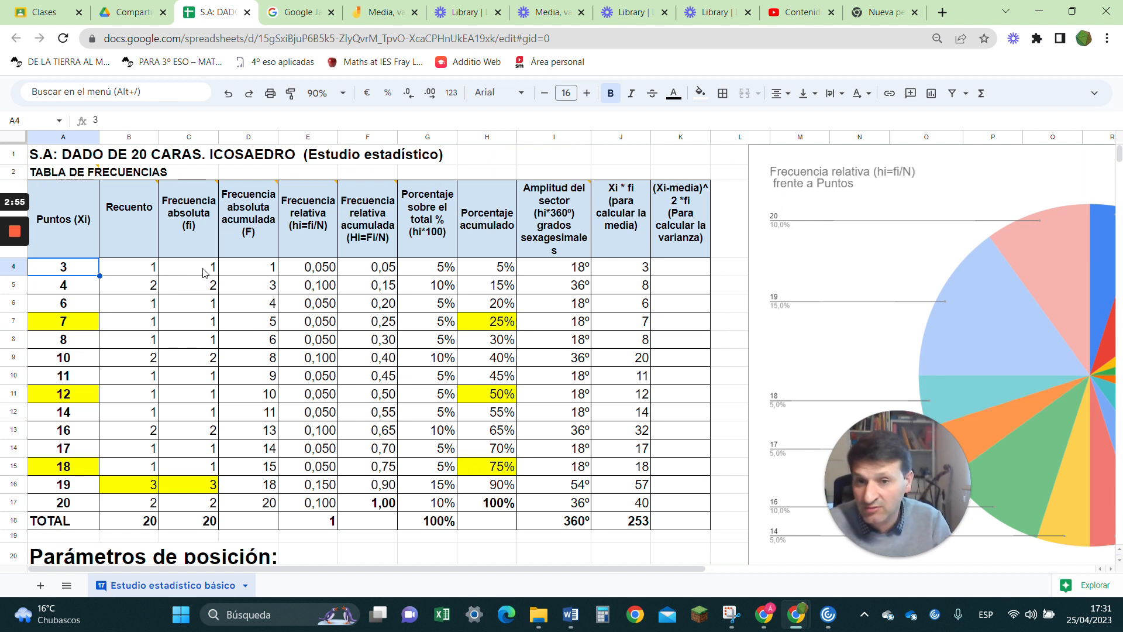
{"action": "left_click", "coordinate": [74, 290]}
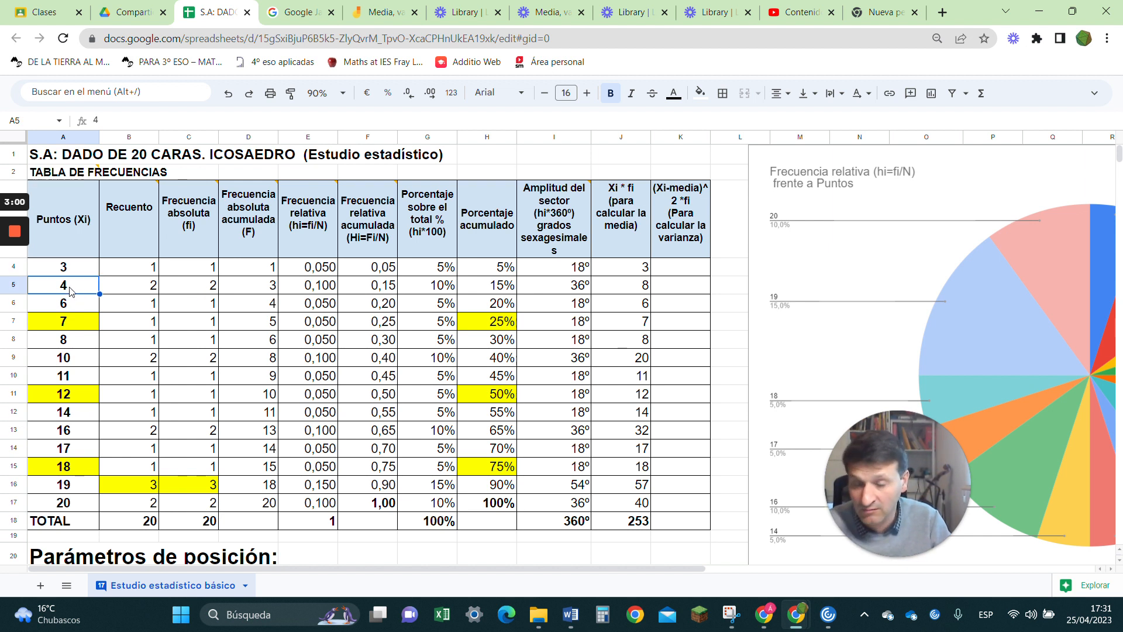
{"action": "left_click", "coordinate": [213, 294]}
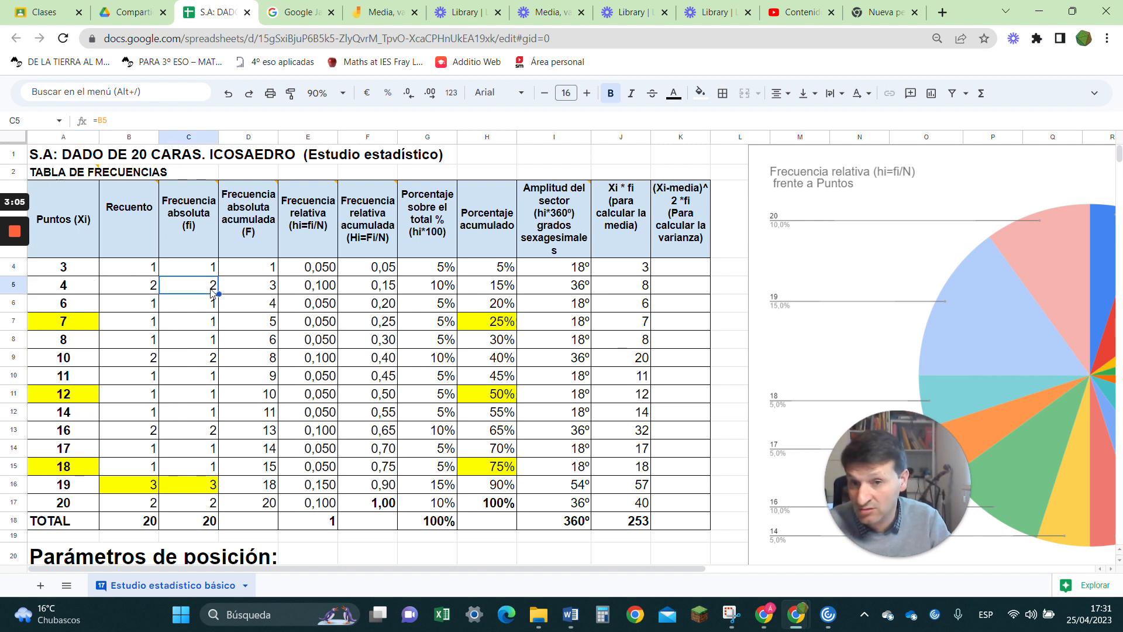
{"action": "left_click", "coordinate": [69, 306]}
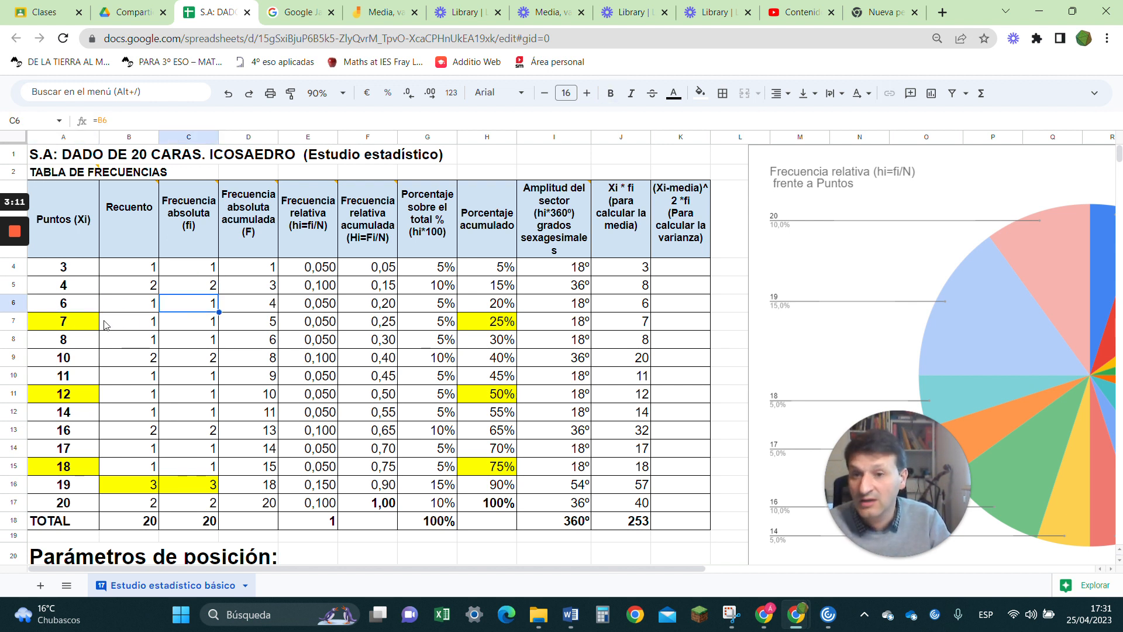
{"action": "left_click", "coordinate": [85, 326]}
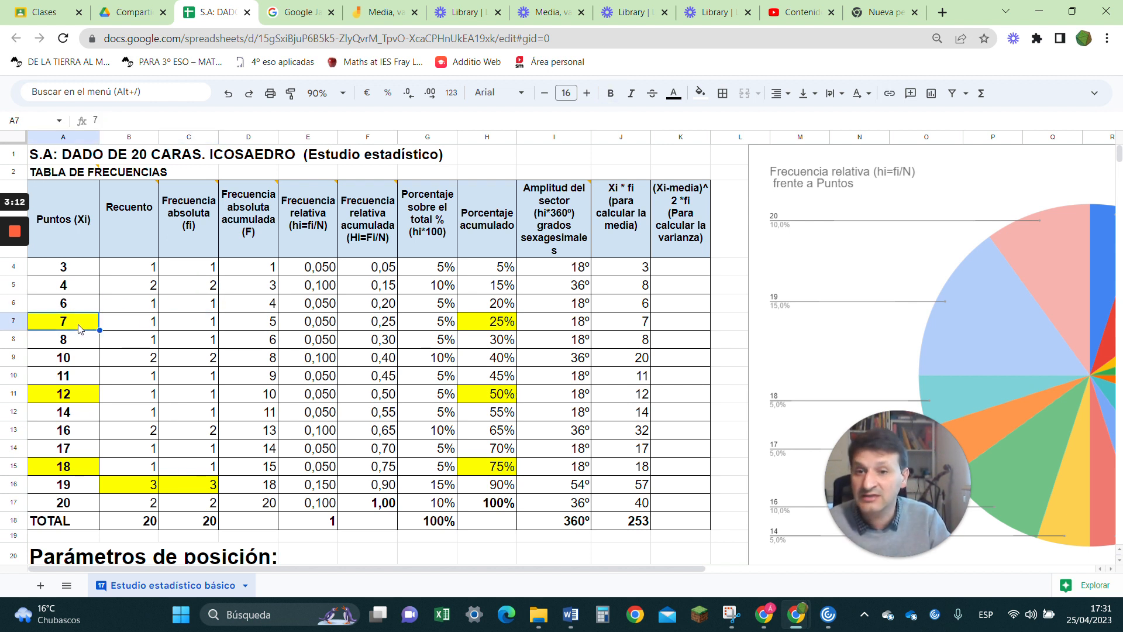
- Examine the points, absolute frequencies and their total, and the cells of the (Xi-media)^2 *fi column needed for the variance
{"action": "left_click", "coordinate": [197, 323]}
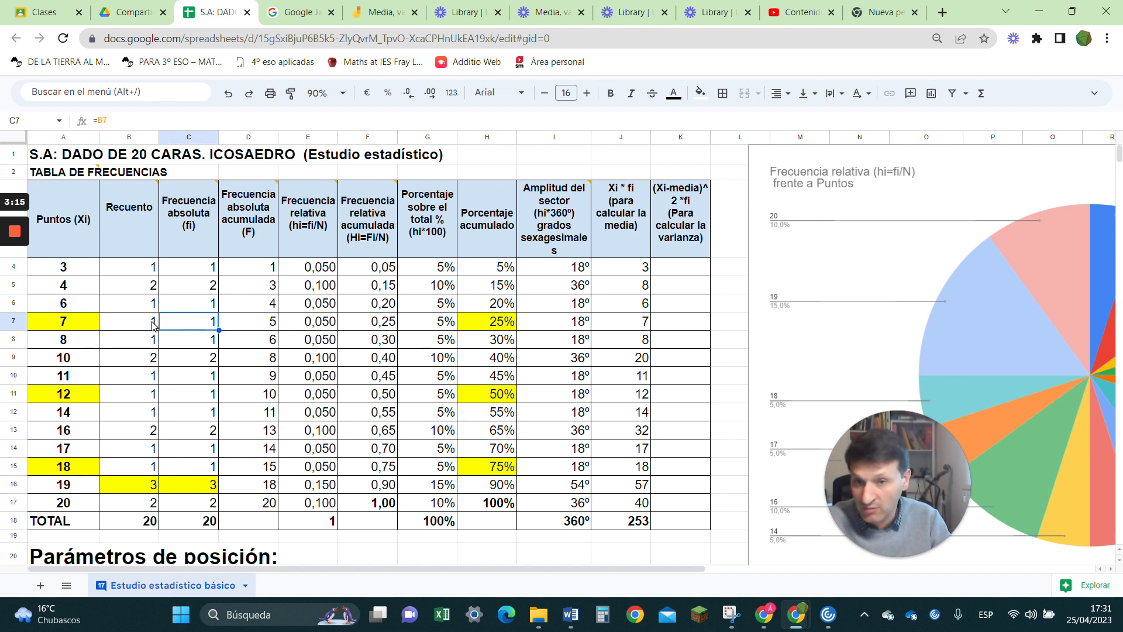
{"action": "left_click", "coordinate": [79, 340]}
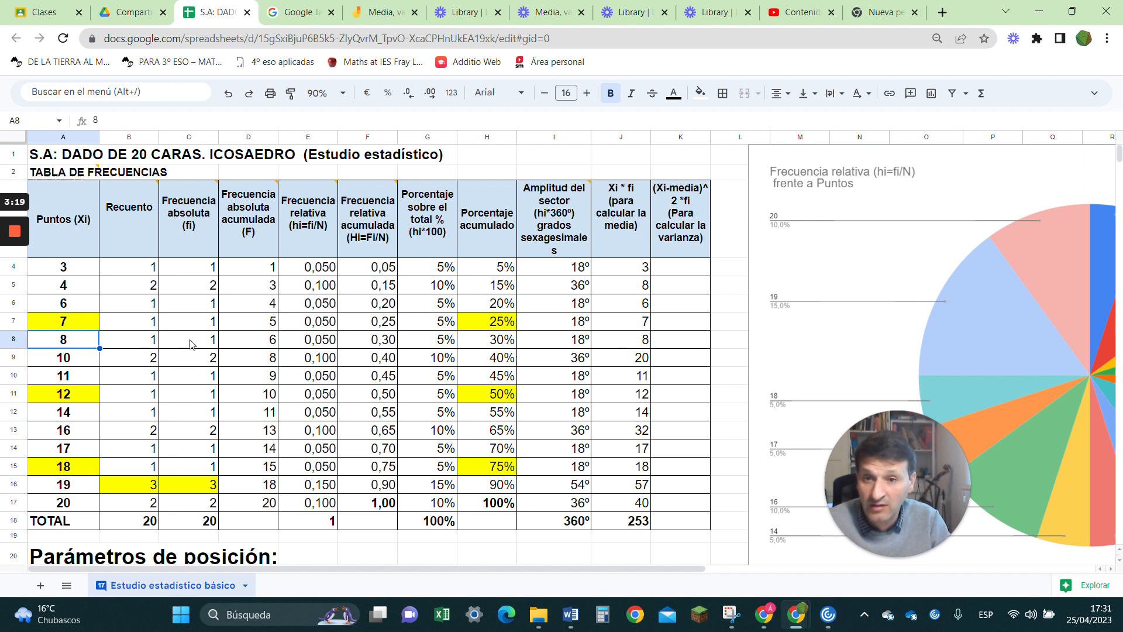
{"action": "left_click", "coordinate": [694, 271]}
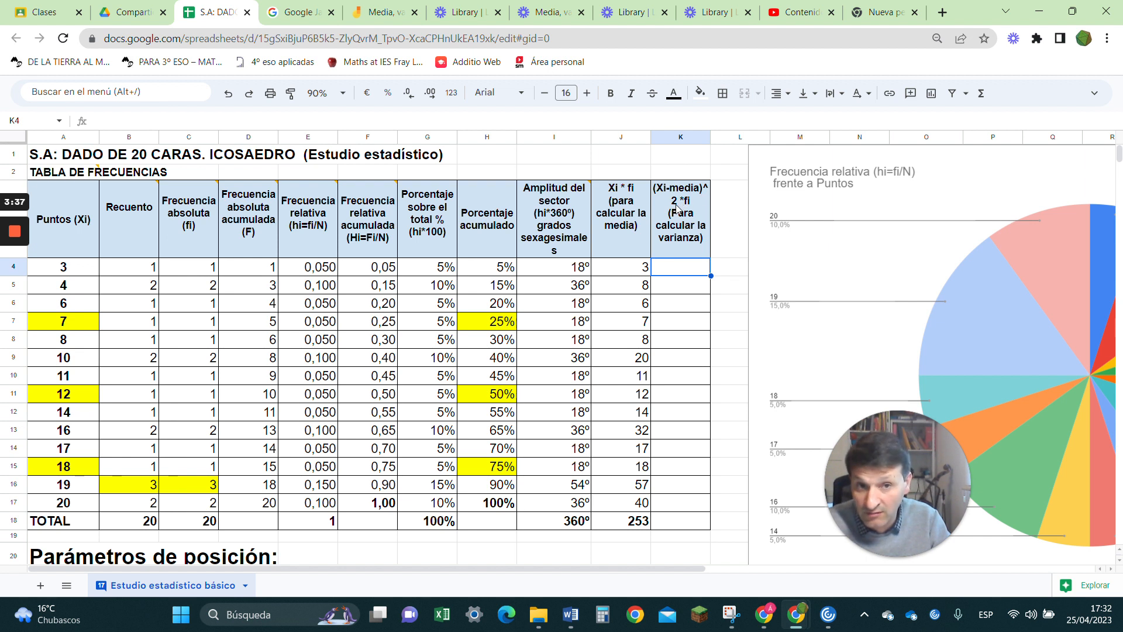
{"action": "left_click_drag", "start_coordinate": [208, 268], "coordinate": [186, 504]}
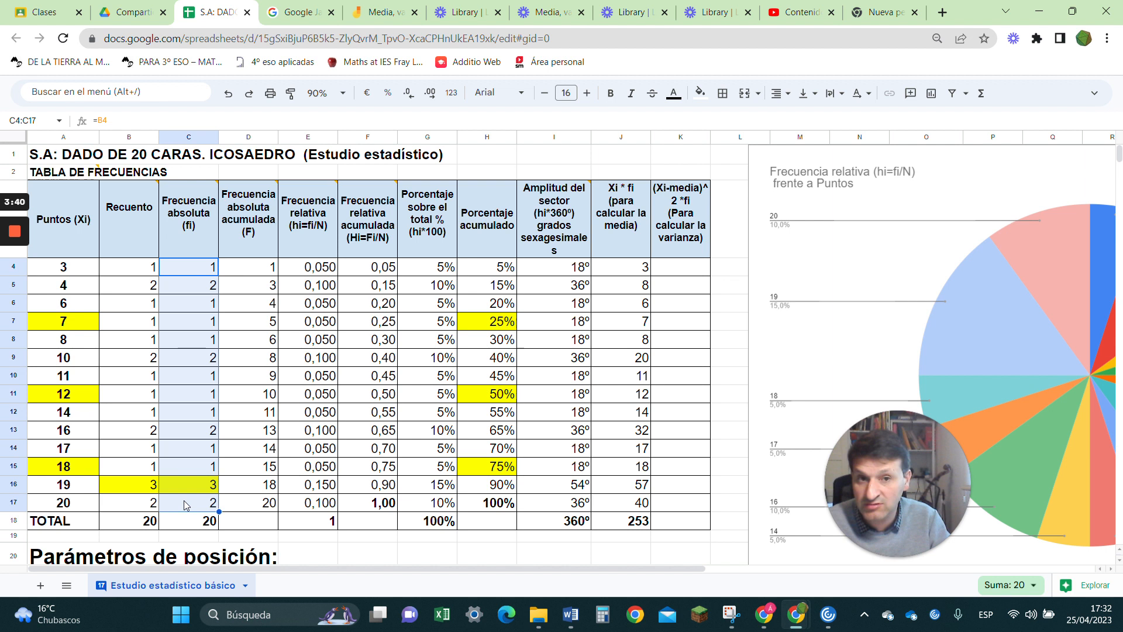
{"action": "left_click", "coordinate": [682, 267]}
{"action": "left_click_drag", "start_coordinate": [686, 281], "coordinate": [696, 505]}
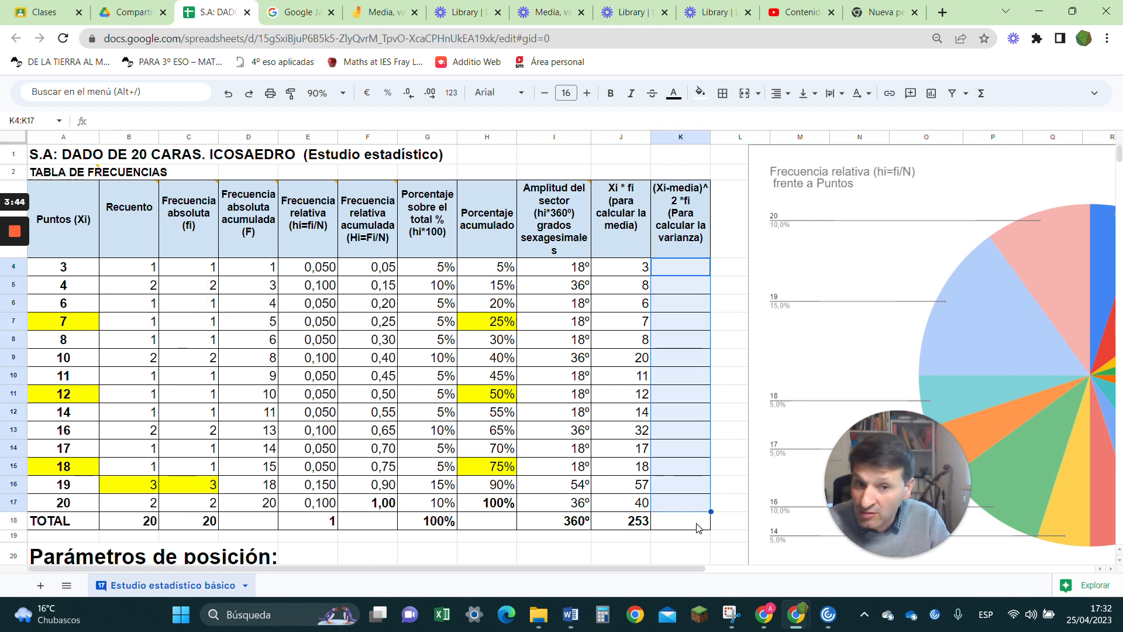
{"action": "left_click", "coordinate": [697, 526]}
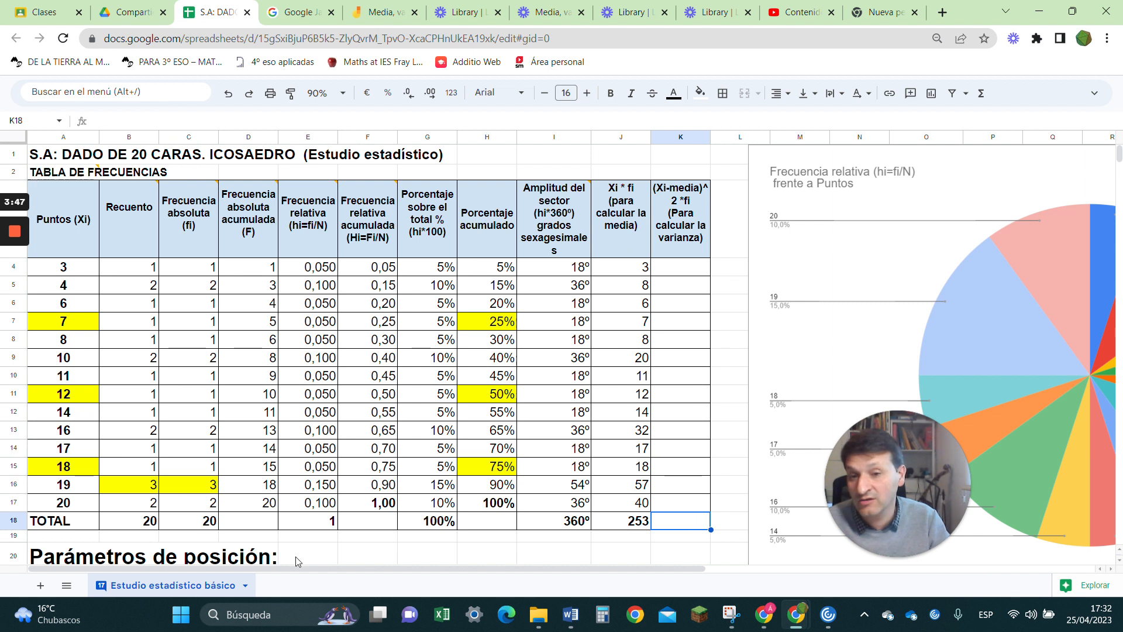
{"action": "left_click", "coordinate": [139, 522]}
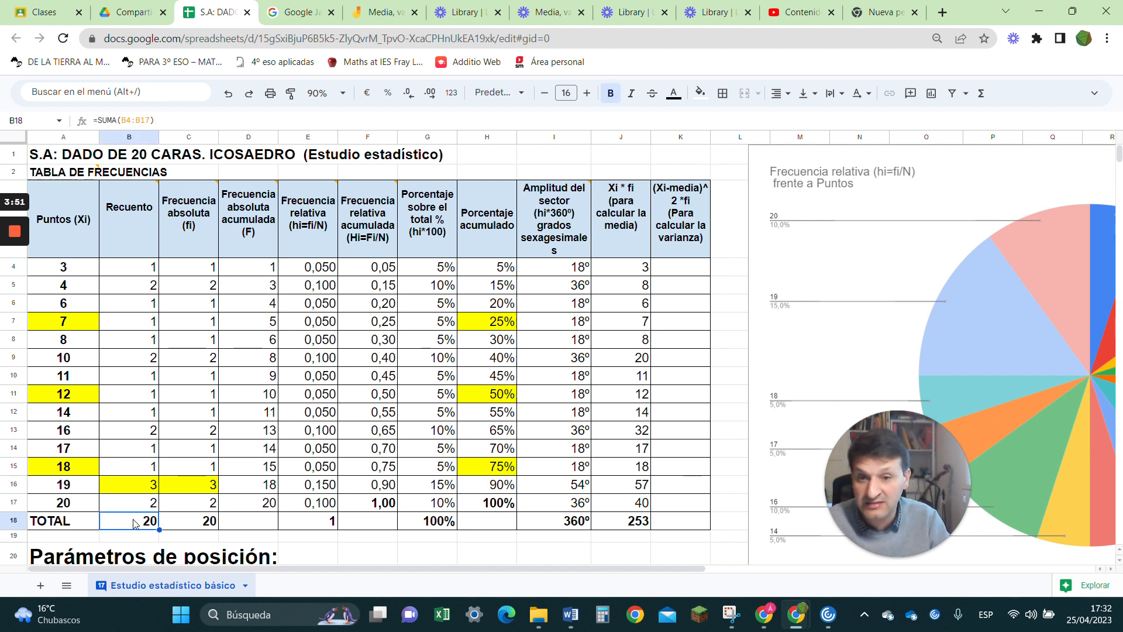
- Enter the formula +(A4-B23)^2*C4 in K4 and reject the suggested autofill for the rest of the column
{"action": "left_click", "coordinate": [691, 273]}
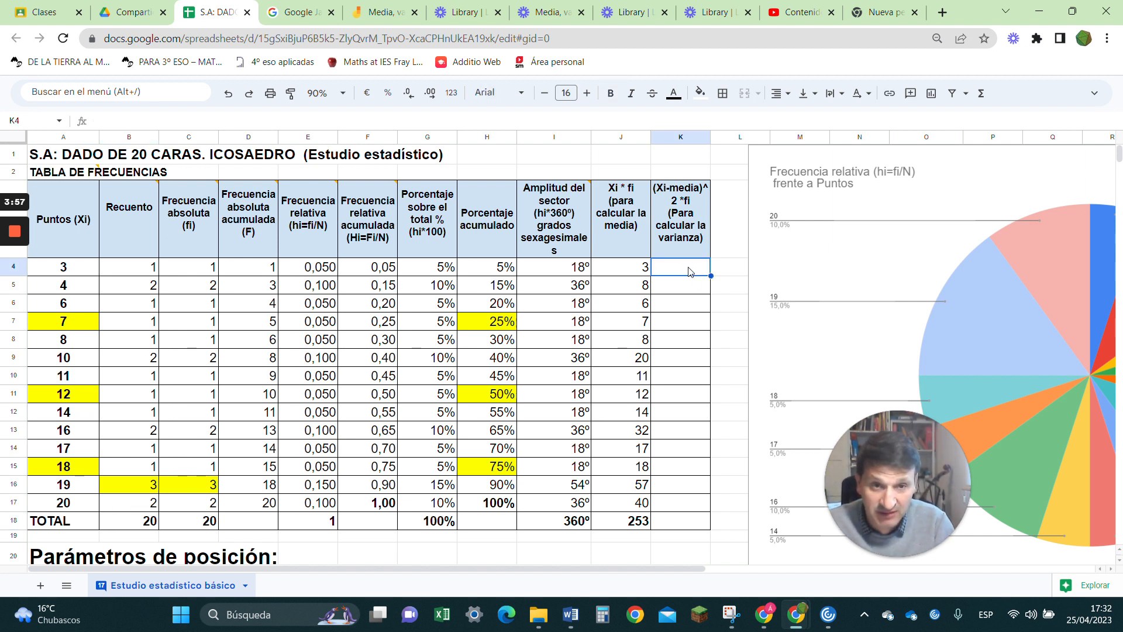
{"action": "type", "text": "+("}
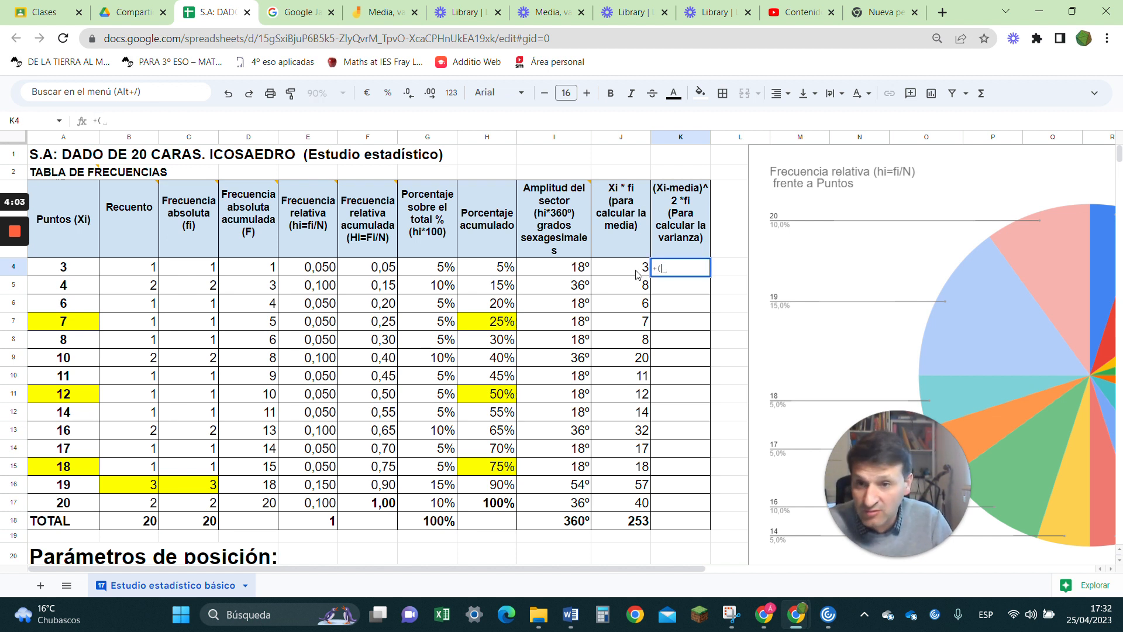
{"action": "left_click", "coordinate": [63, 271]}
{"action": "type", "text": "-"}
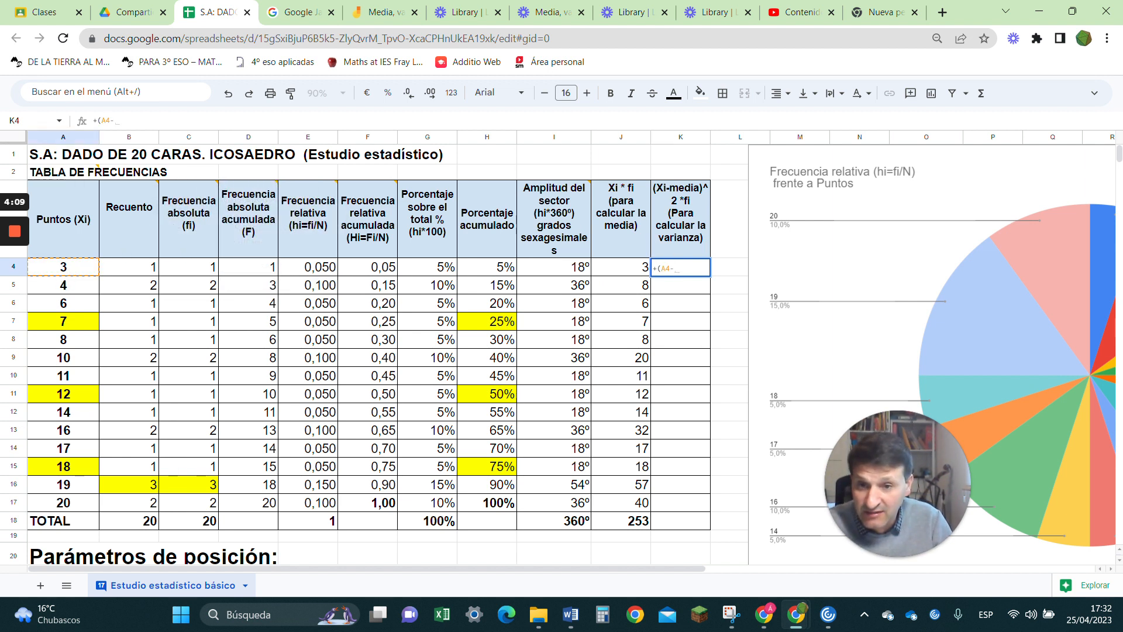
{"action": "scroll", "coordinate": [226, 440], "scroll_direction": "down", "scroll_amount": 5}
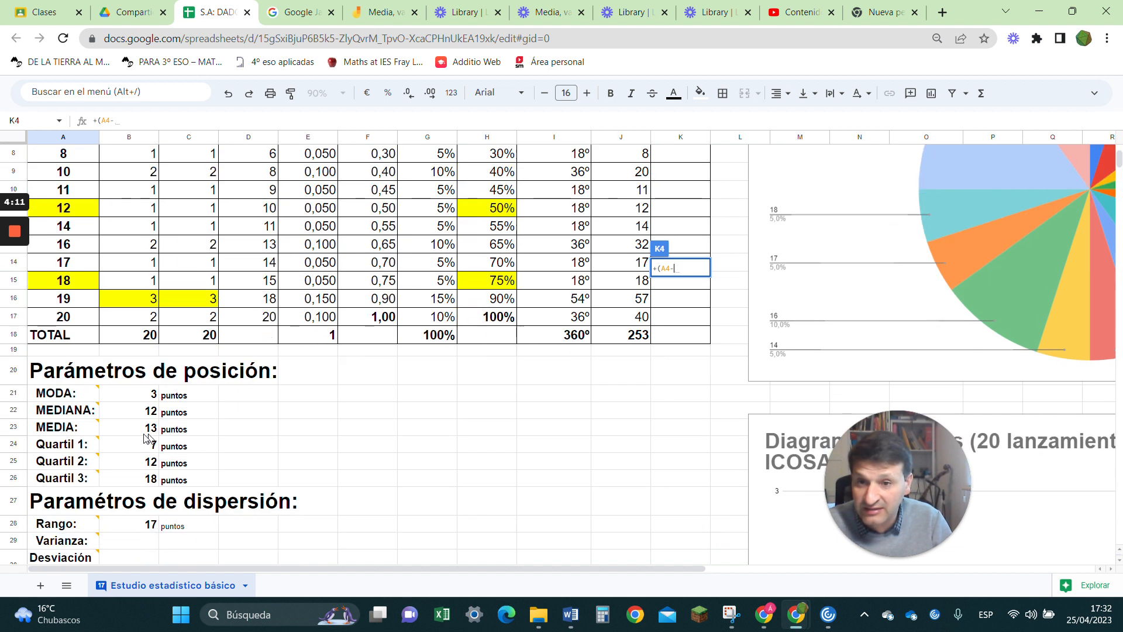
{"action": "left_click", "coordinate": [140, 433]}
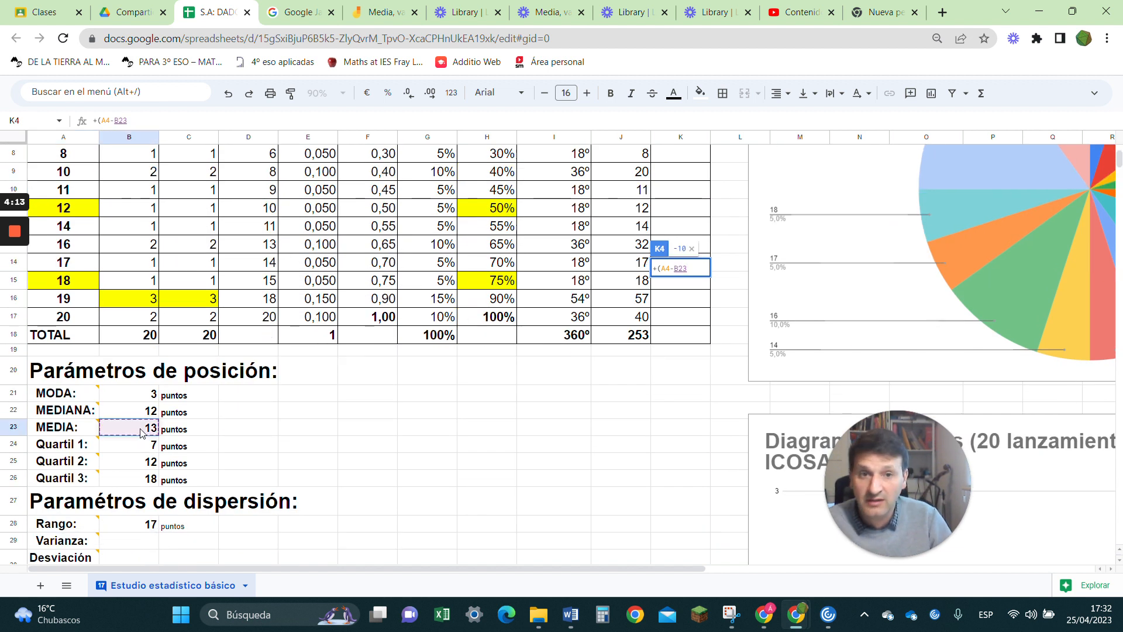
{"action": "type", "text": ")"}
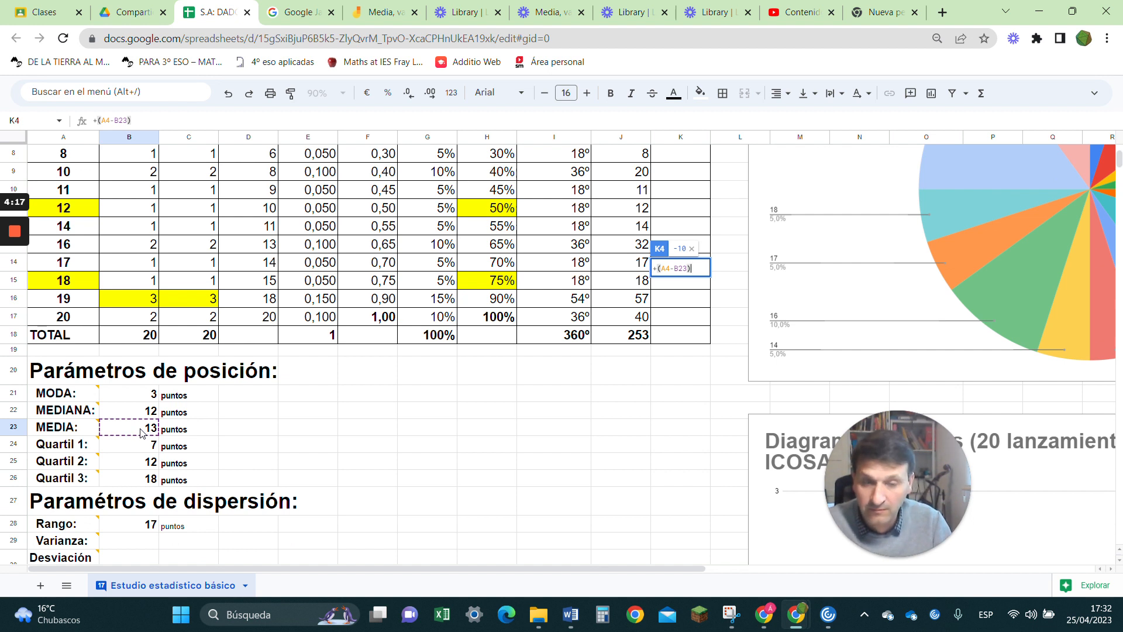
{"action": "type", "text": "^2"}
{"action": "scroll", "coordinate": [528, 312], "scroll_direction": "up", "scroll_amount": 5}
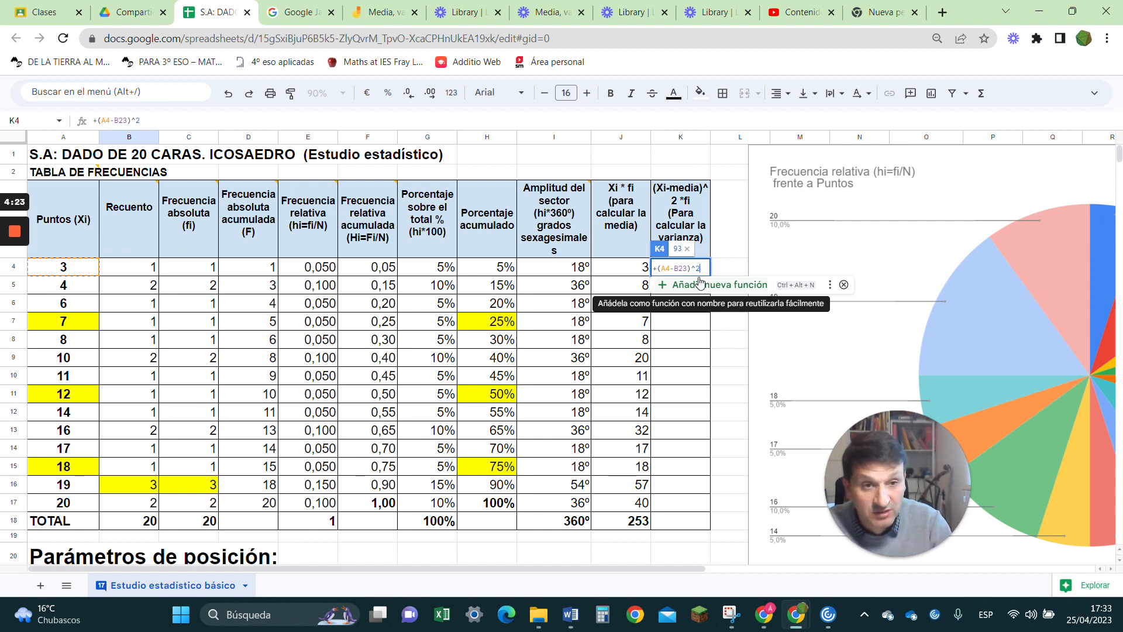
{"action": "type", "text": "*"}
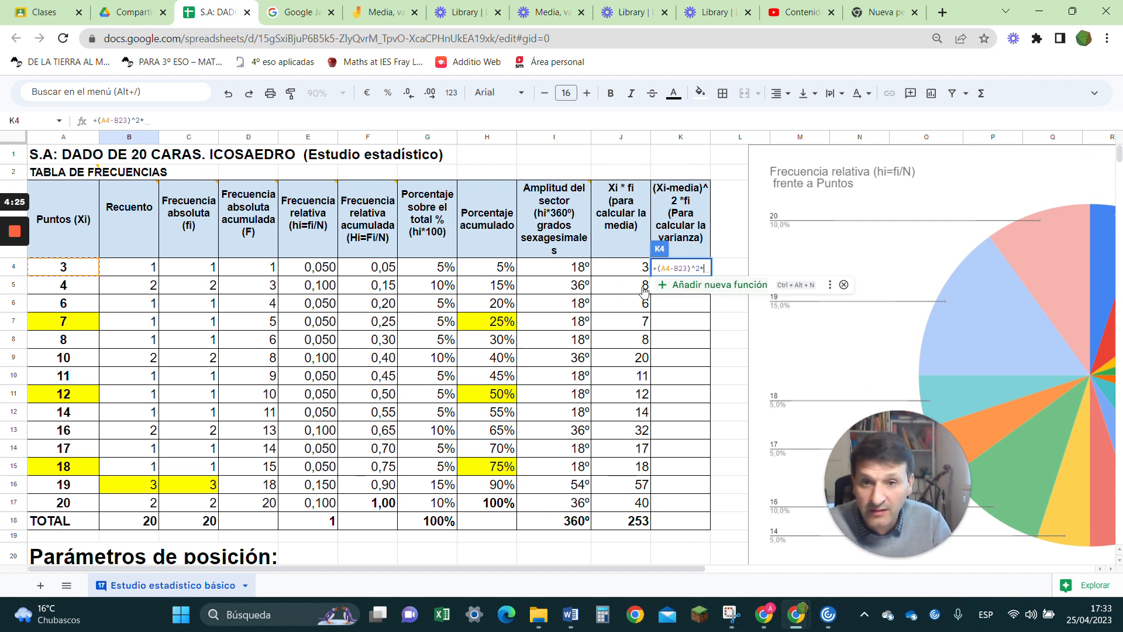
{"action": "left_click", "coordinate": [192, 270]}
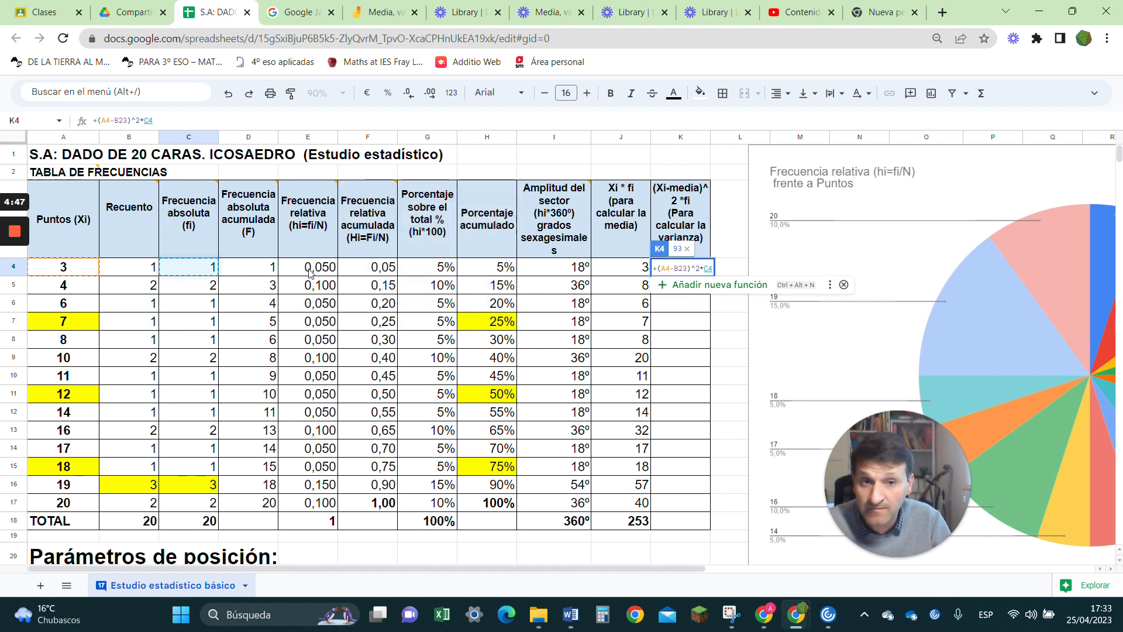
{"action": "key", "text": "Return"}
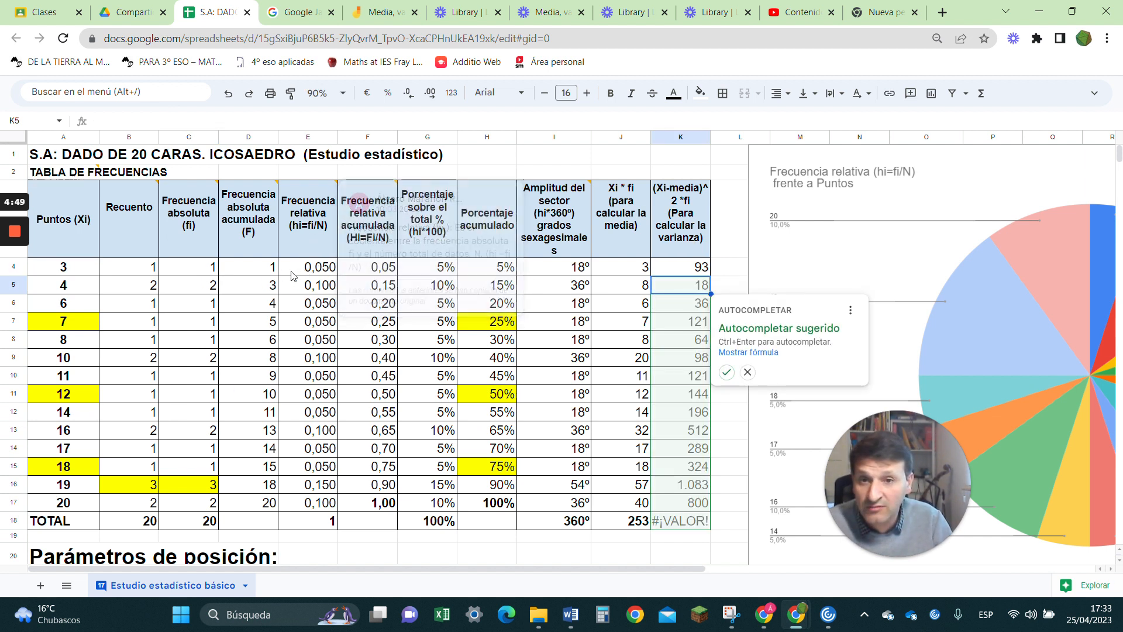
{"action": "left_click", "coordinate": [748, 372]}
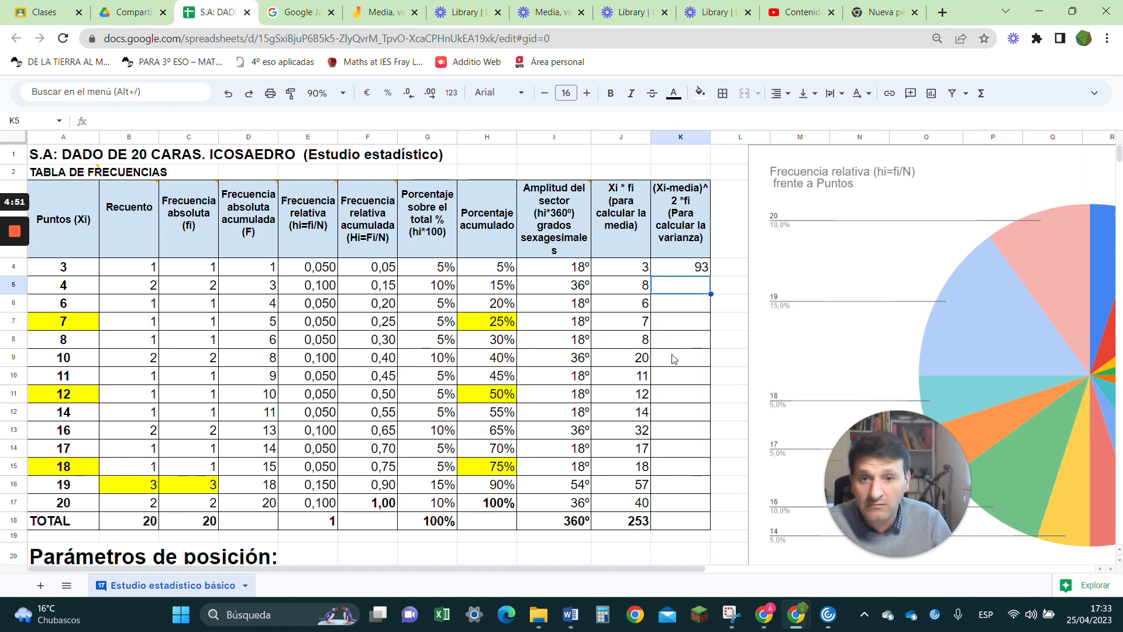
- Make the mean reference in K4 absolute as $B$23, following E4's formula as a model, and fill the formula down to K17
{"action": "left_click", "coordinate": [305, 270]}
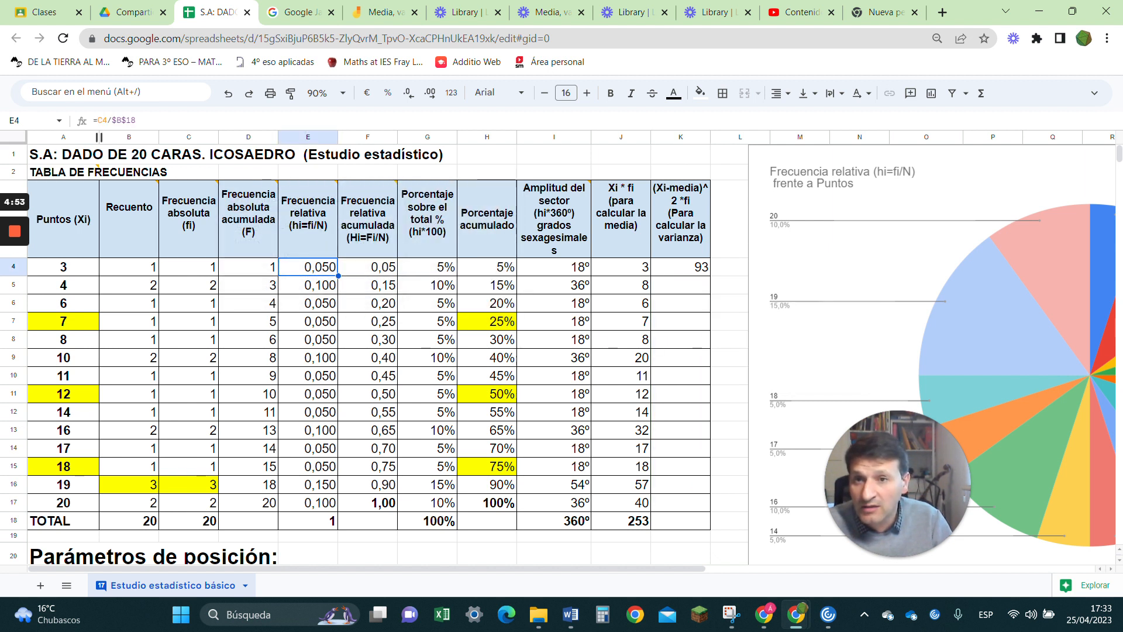
{"action": "key", "text": "F2"}
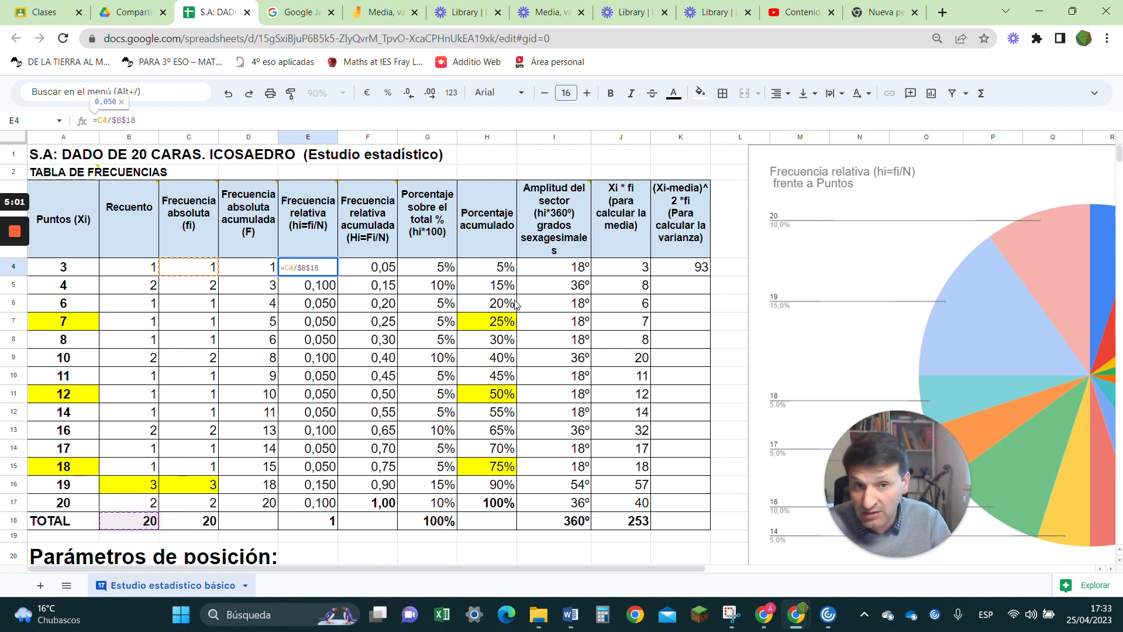
{"action": "left_click", "coordinate": [694, 273]}
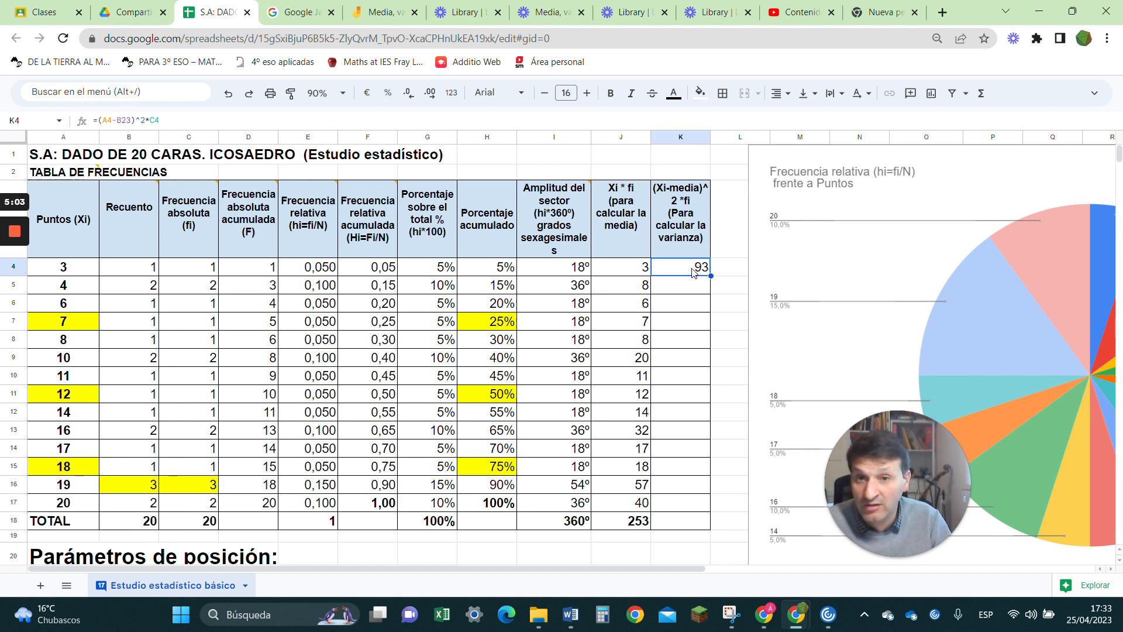
{"action": "left_click", "coordinate": [117, 120]}
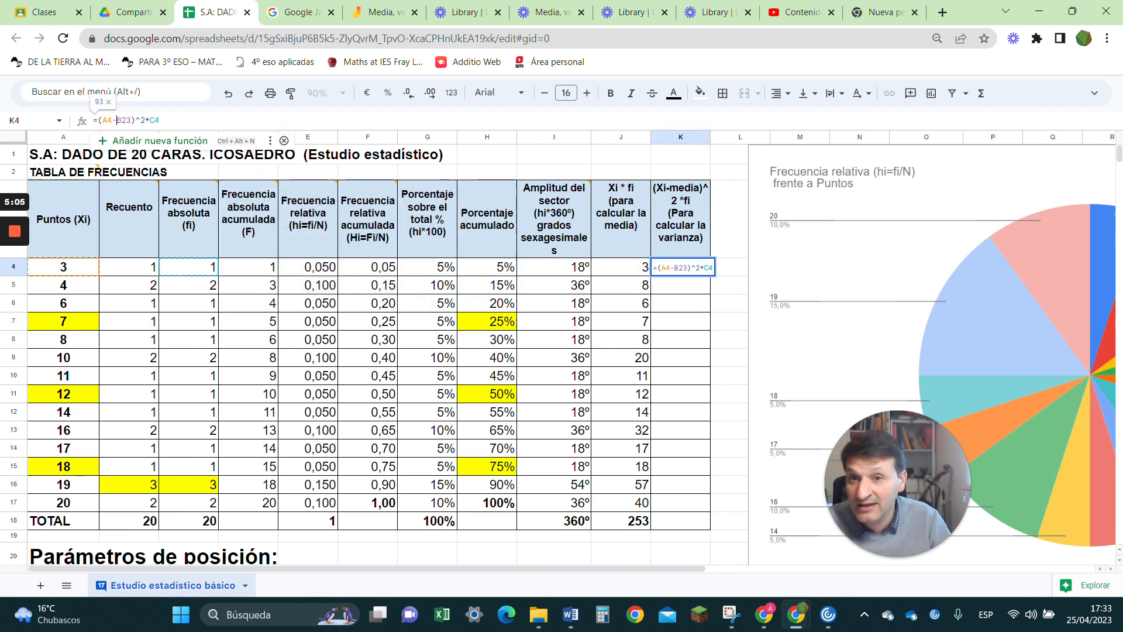
{"action": "type", "text": "$"}
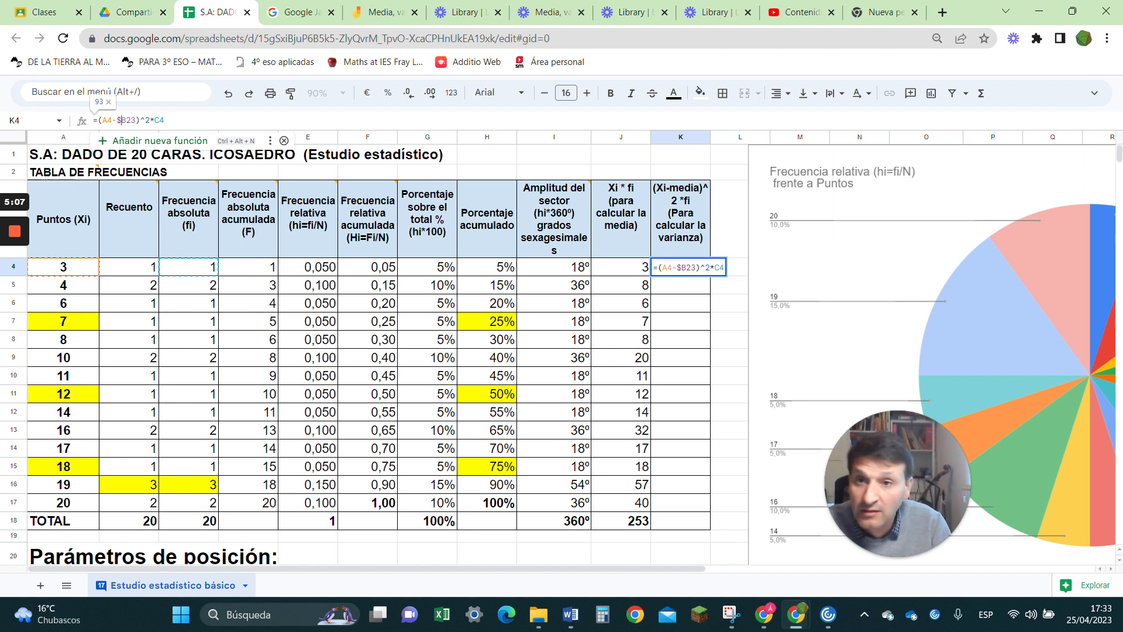
{"action": "key", "text": "Right"}
{"action": "type", "text": "$"}
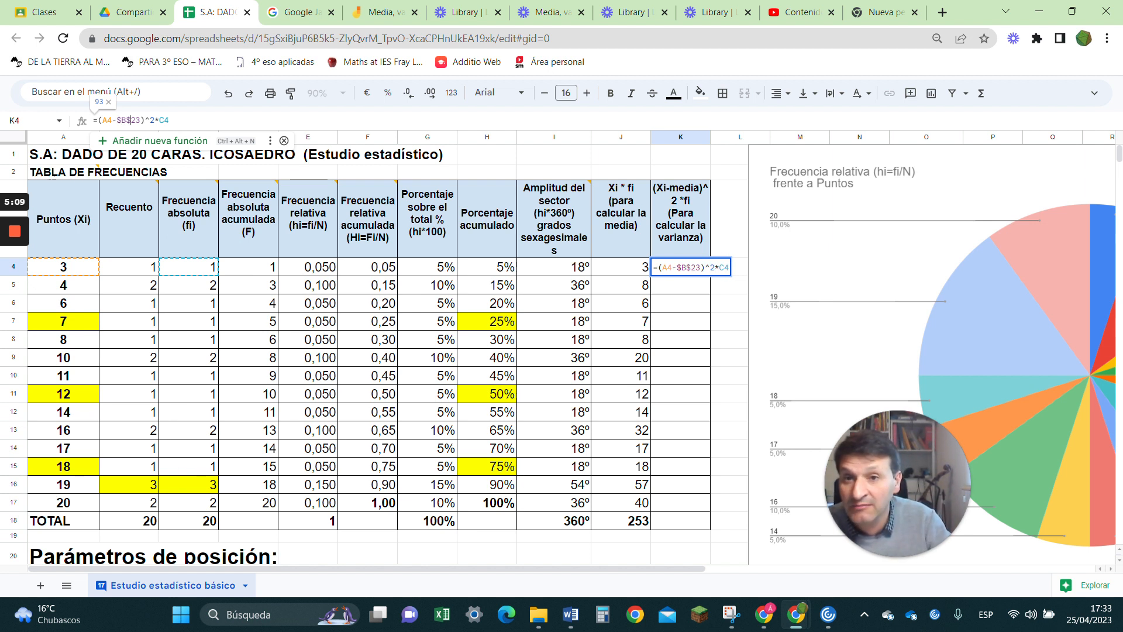
{"action": "scroll", "coordinate": [295, 327], "scroll_direction": "down", "scroll_amount": 3}
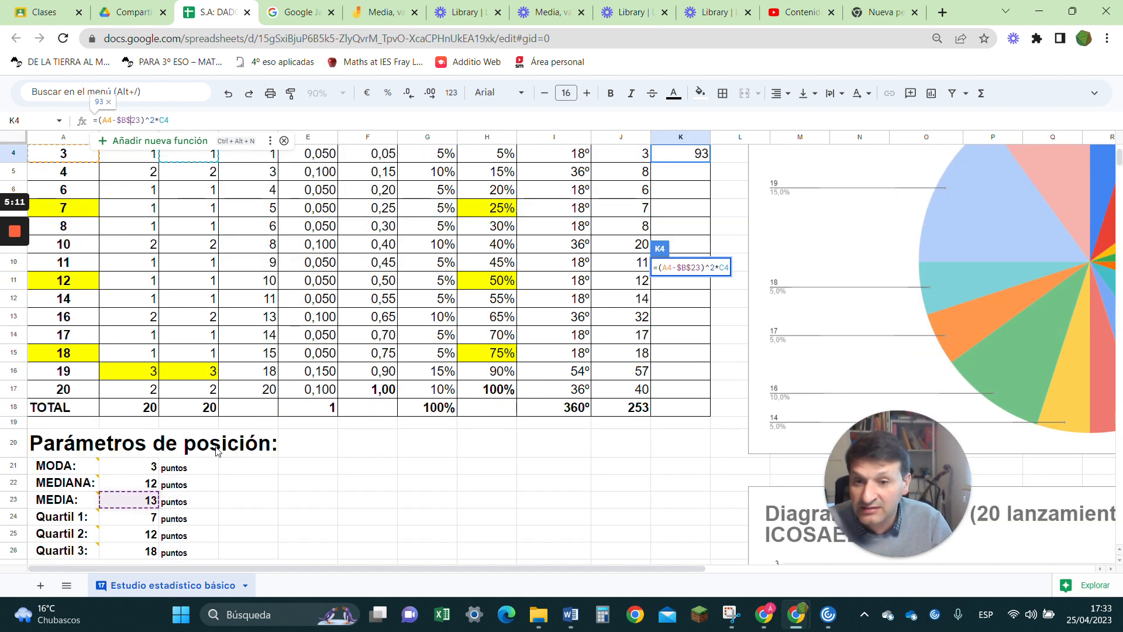
{"action": "scroll", "coordinate": [381, 380], "scroll_direction": "up", "scroll_amount": 3}
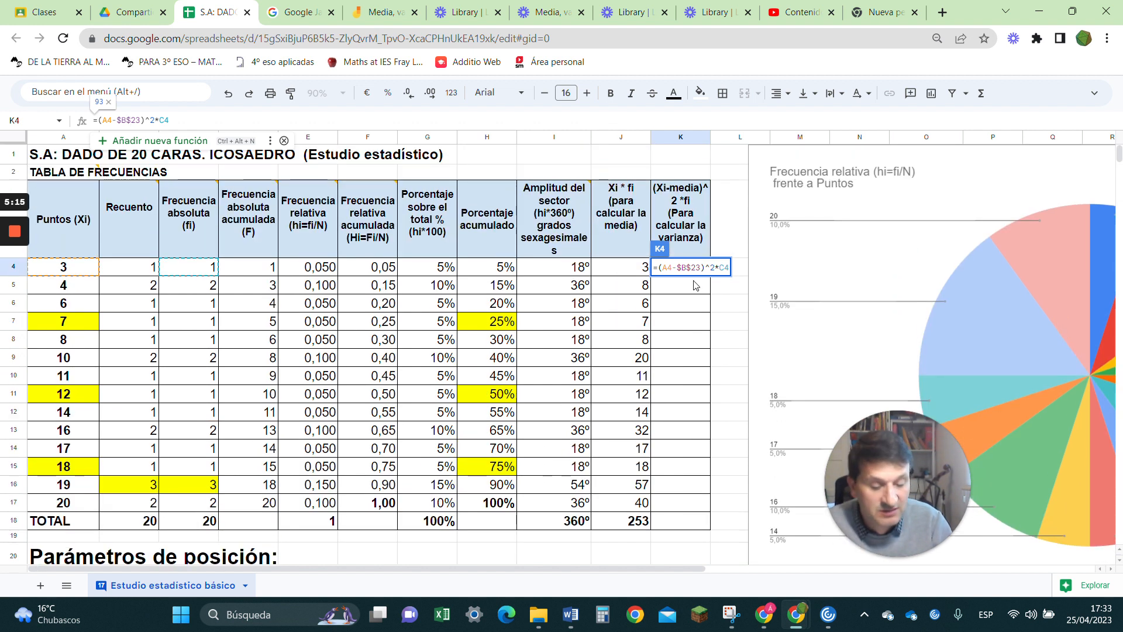
{"action": "key", "text": "Return"}
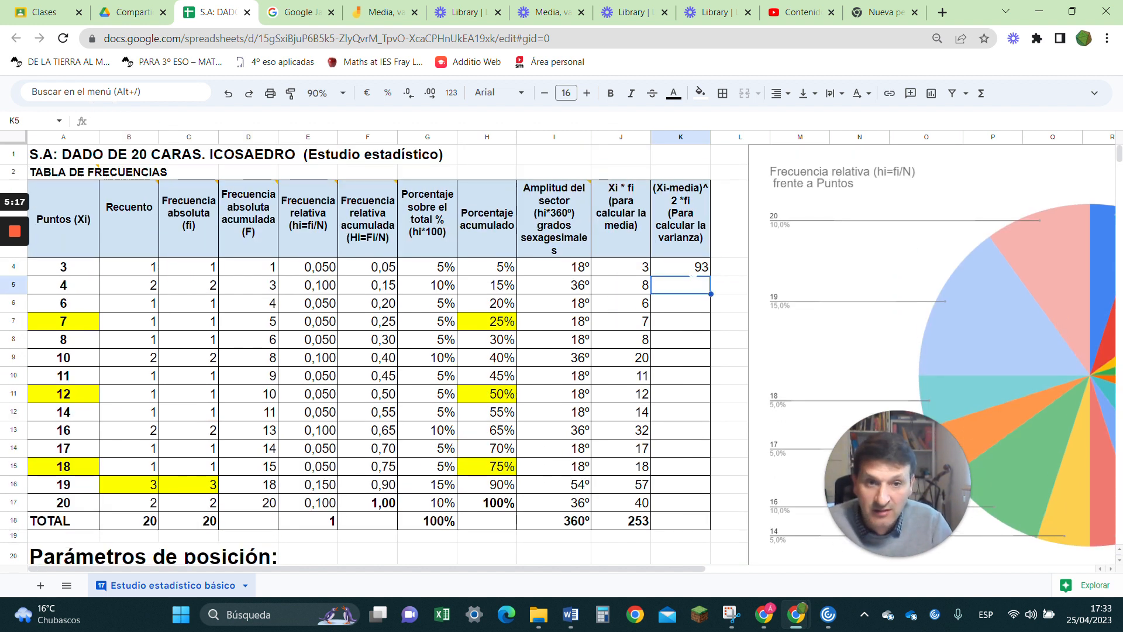
{"action": "left_click", "coordinate": [696, 272]}
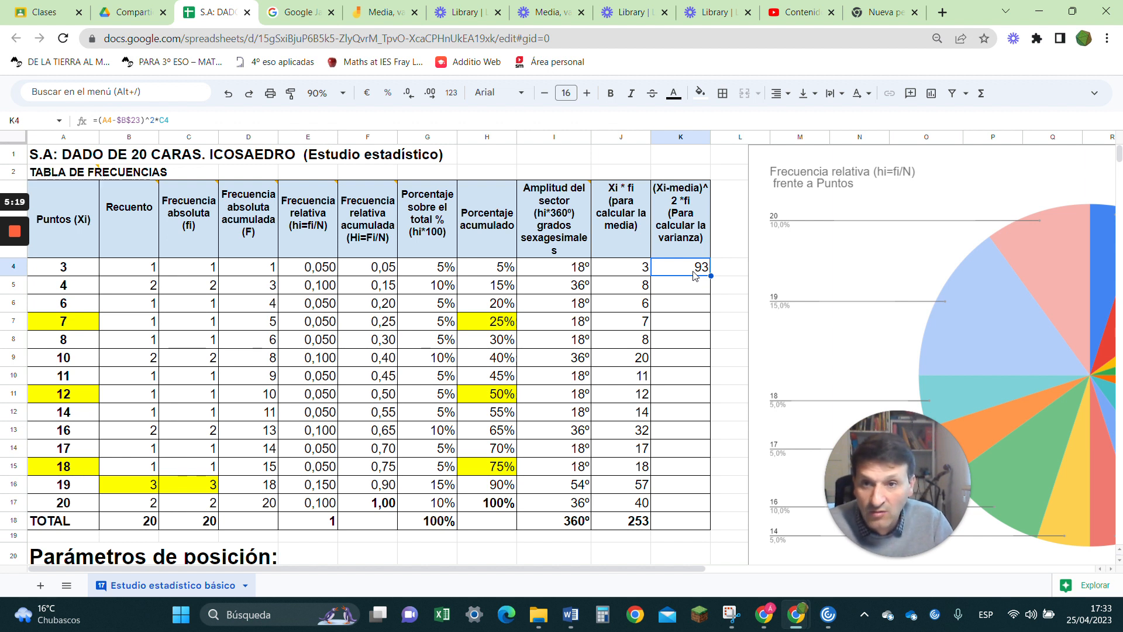
{"action": "left_click_drag", "start_coordinate": [711, 276], "coordinate": [699, 508]}
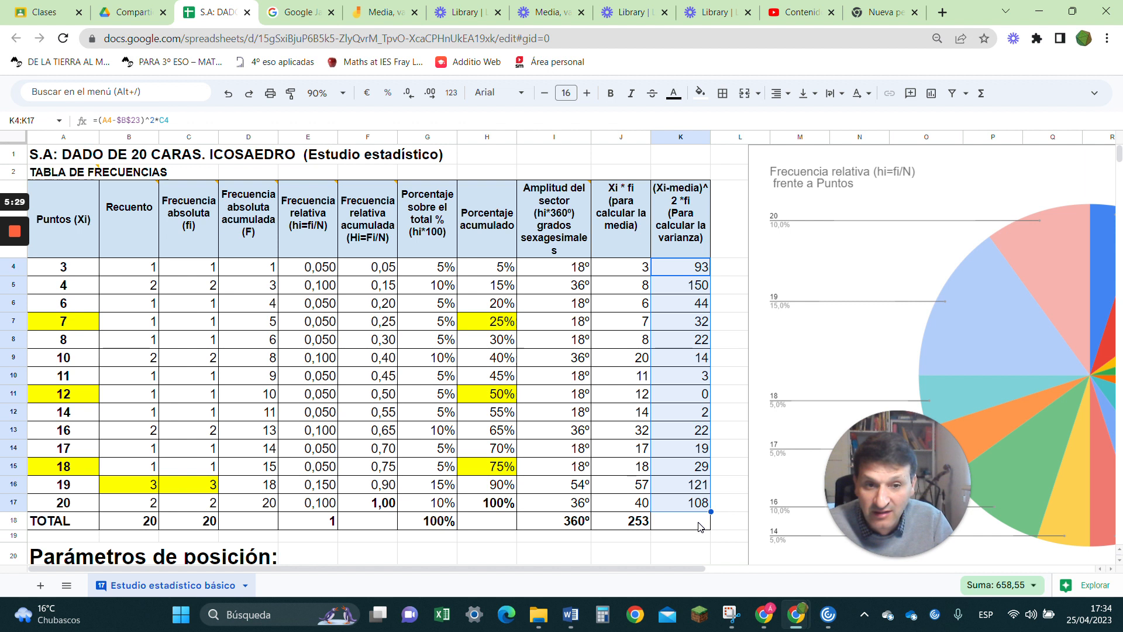
- Switch to the Jamboard on mean, variance and standard deviation and circle the population variance formula freehand
{"action": "left_click", "coordinate": [380, 12]}
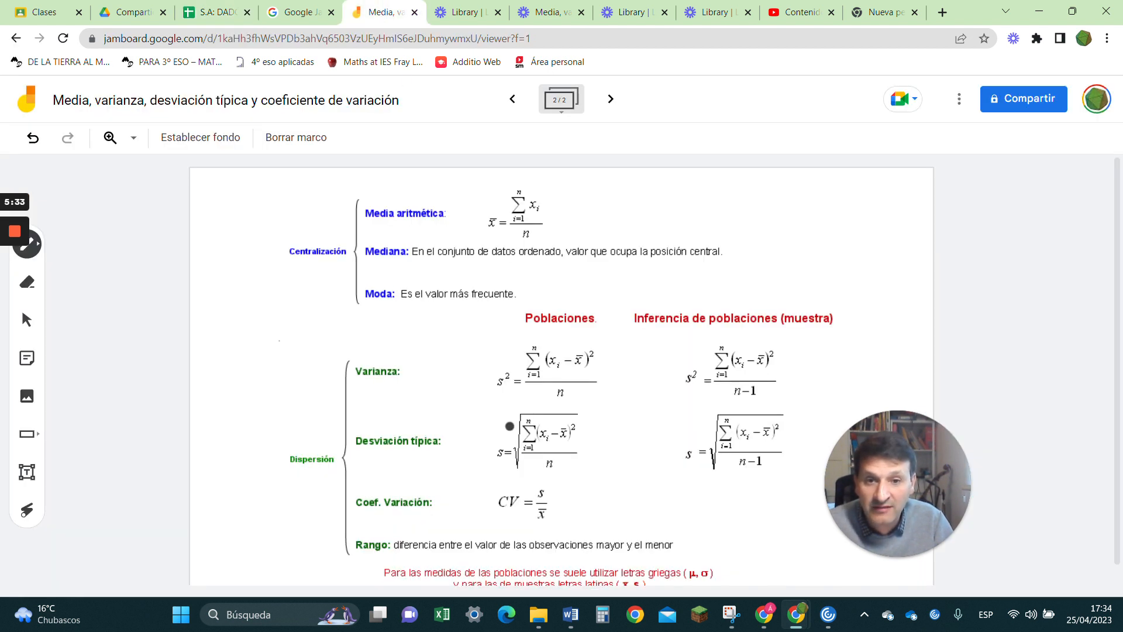
{"action": "mouse_move", "coordinate": [602, 344]}
{"action": "left_mouse_down"}
{"action": "mouse_move", "coordinate": [463, 336]}
{"action": "mouse_move", "coordinate": [503, 387]}
{"action": "mouse_move", "coordinate": [530, 398]}
{"action": "mouse_move", "coordinate": [603, 342]}
{"action": "left_mouse_up"}
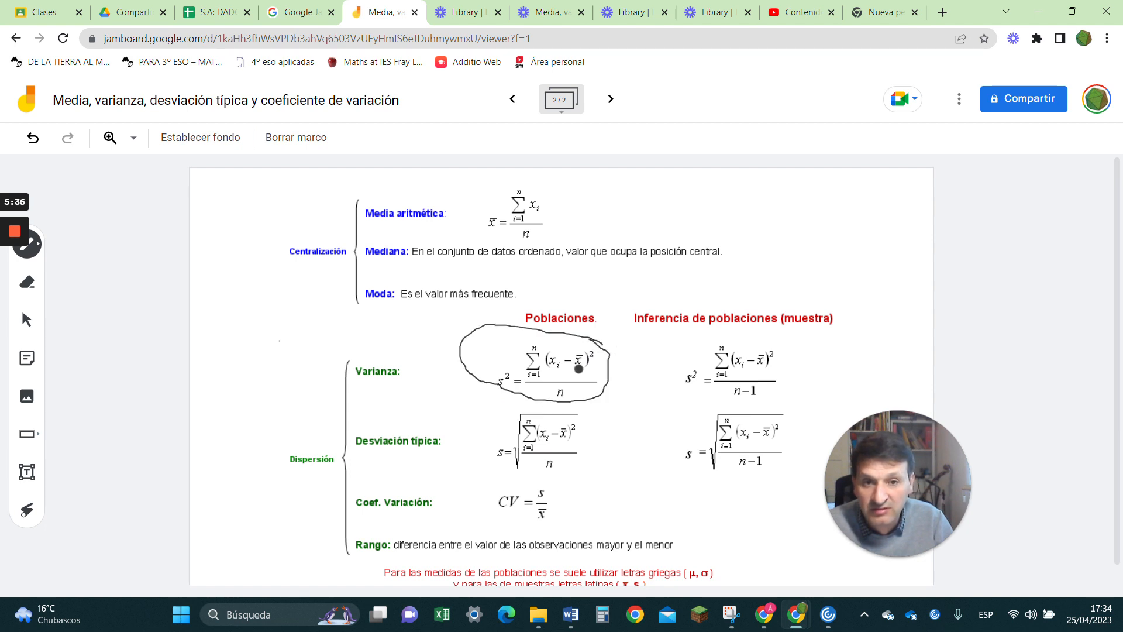
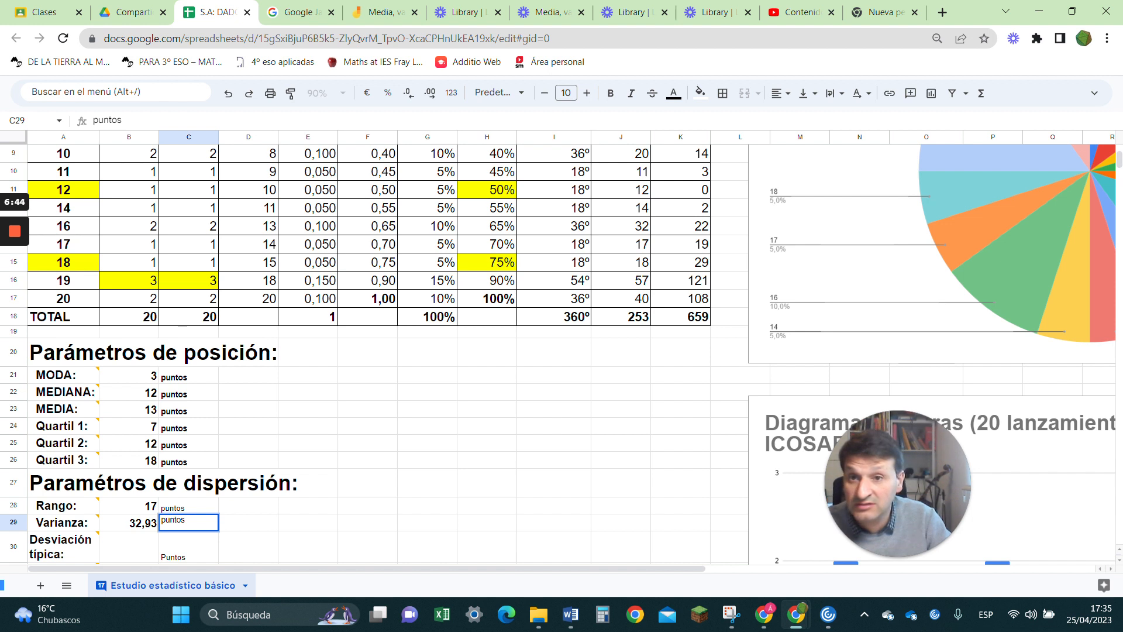
- Change the Varianza unit in C29 to "puntos al cuadrado"
{"action": "left_click", "coordinate": [155, 120]}
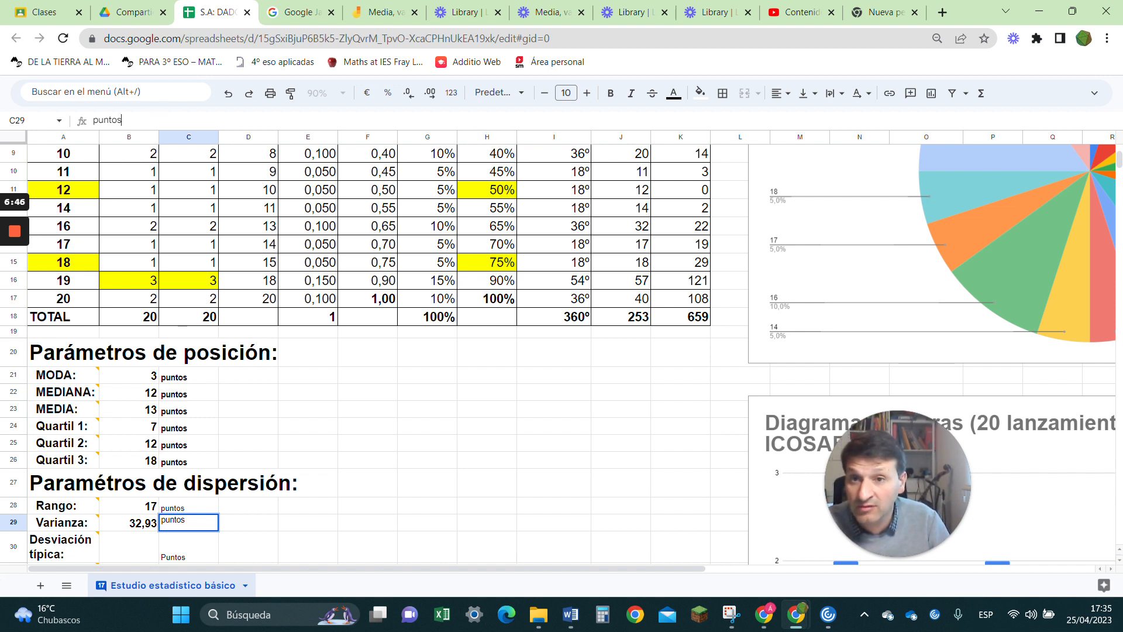
{"action": "type", "text": "al cuadrado"}
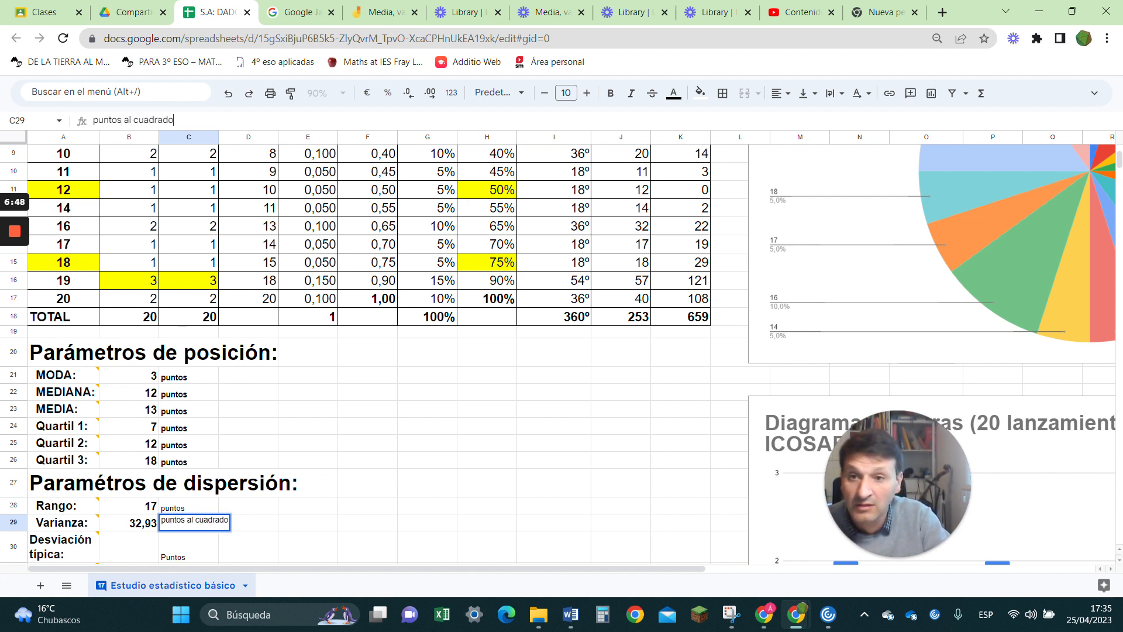
{"action": "key", "text": "Return"}
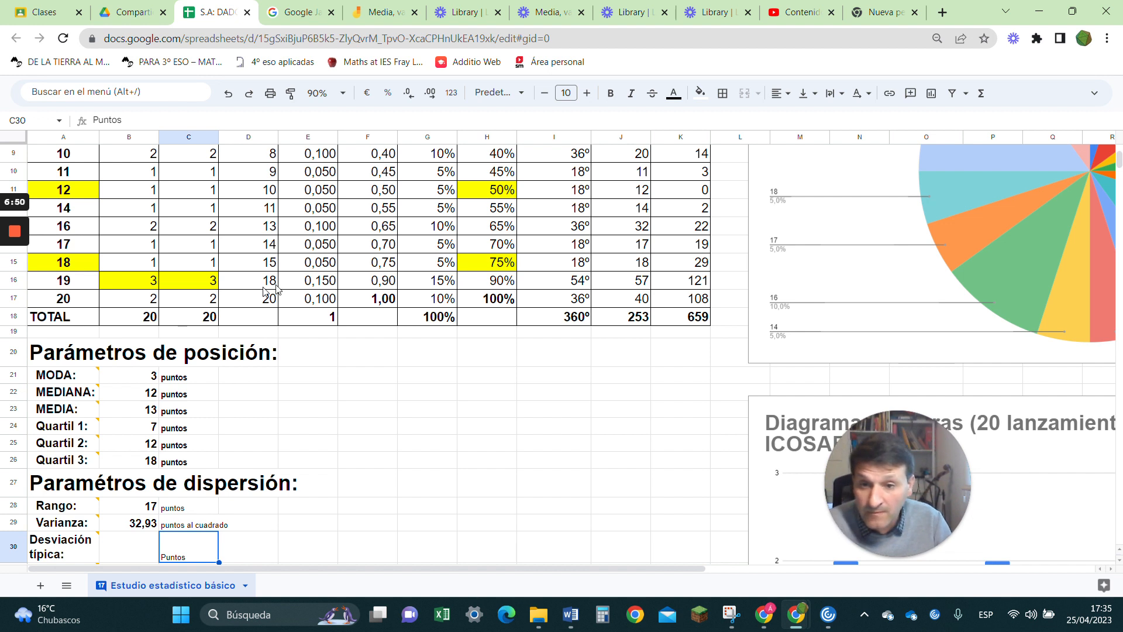
- Review the variance column and its total in K18 against the point values in column A and the variance in B29
{"action": "left_click", "coordinate": [696, 319]}
{"action": "scroll", "coordinate": [698, 321], "scroll_direction": "up", "scroll_amount": 5}
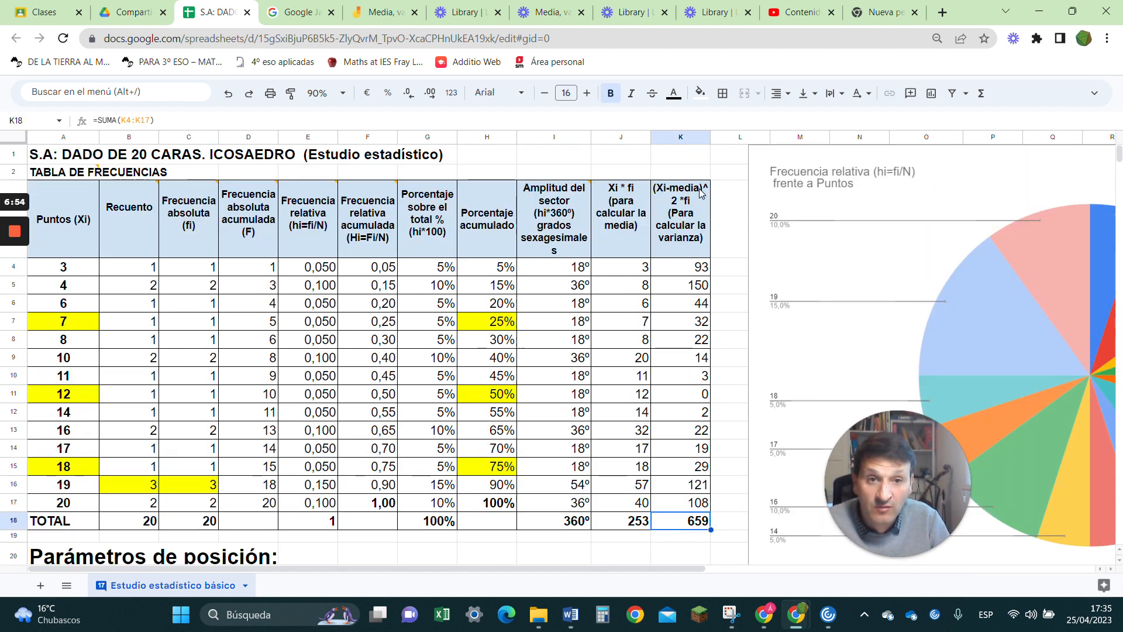
{"action": "scroll", "coordinate": [267, 432], "scroll_direction": "down", "scroll_amount": 2}
{"action": "scroll", "coordinate": [267, 432], "scroll_direction": "down", "scroll_amount": 6}
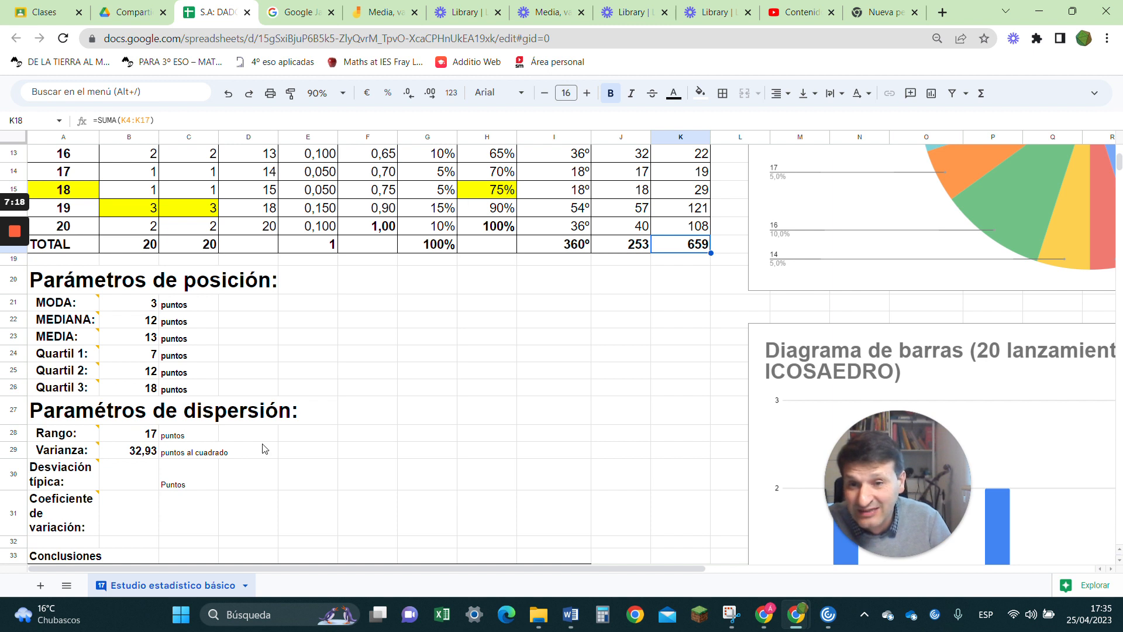
{"action": "left_click", "coordinate": [80, 198]}
{"action": "scroll", "coordinate": [70, 246], "scroll_direction": "up", "scroll_amount": 5}
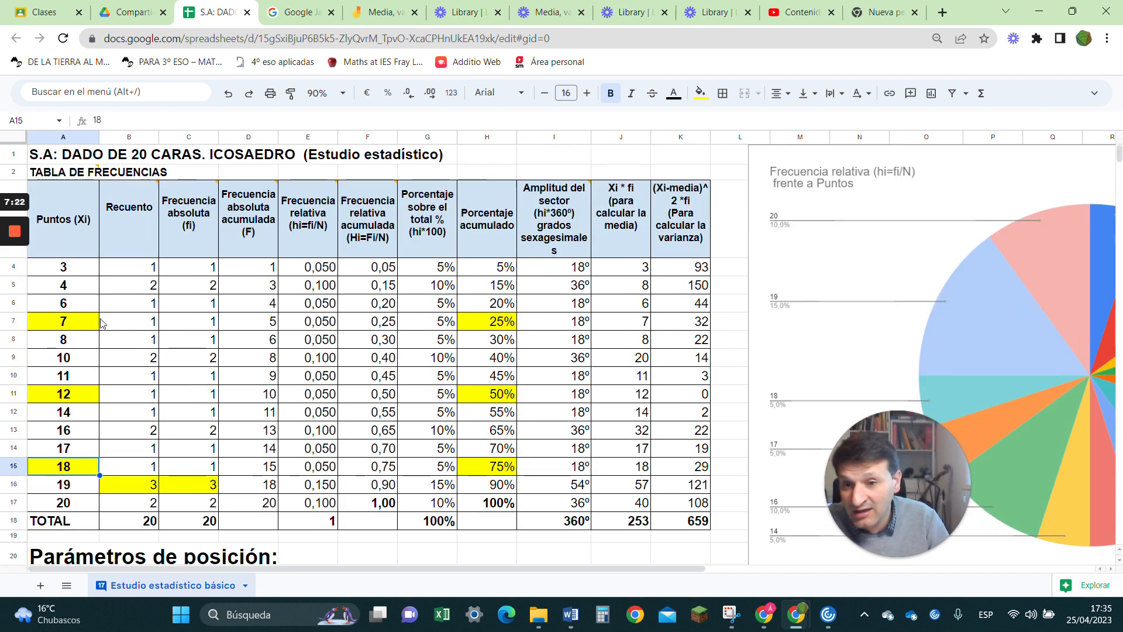
{"action": "scroll", "coordinate": [76, 328], "scroll_direction": "down", "scroll_amount": 3}
{"action": "scroll", "coordinate": [84, 316], "scroll_direction": "up", "scroll_amount": 3}
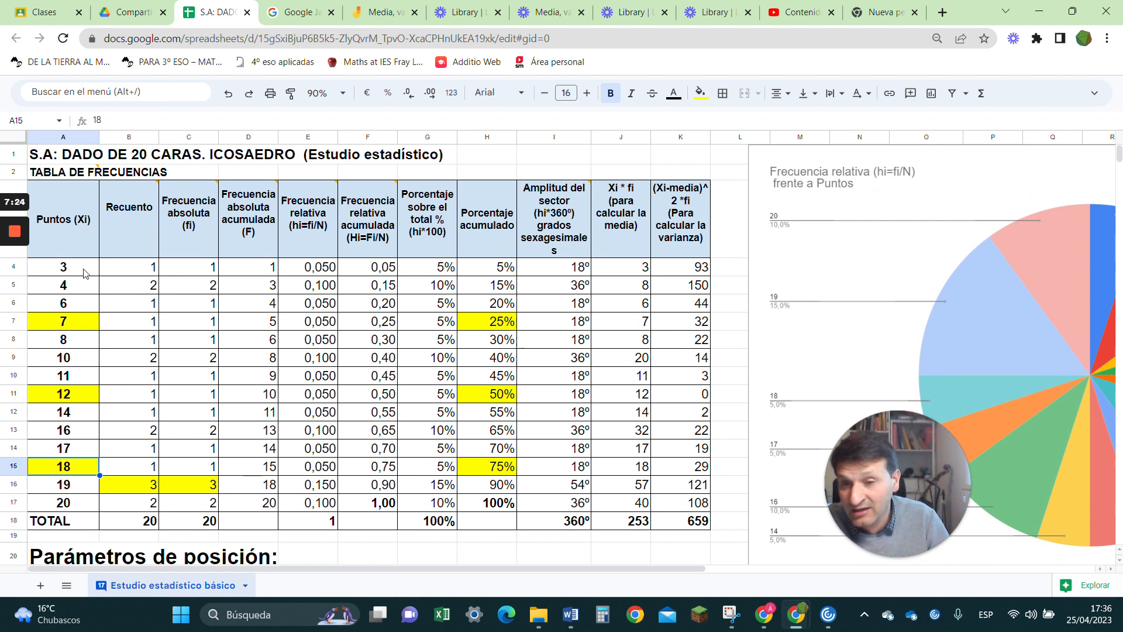
{"action": "scroll", "coordinate": [152, 351], "scroll_direction": "down", "scroll_amount": 3}
{"action": "scroll", "coordinate": [221, 421], "scroll_direction": "down", "scroll_amount": 4}
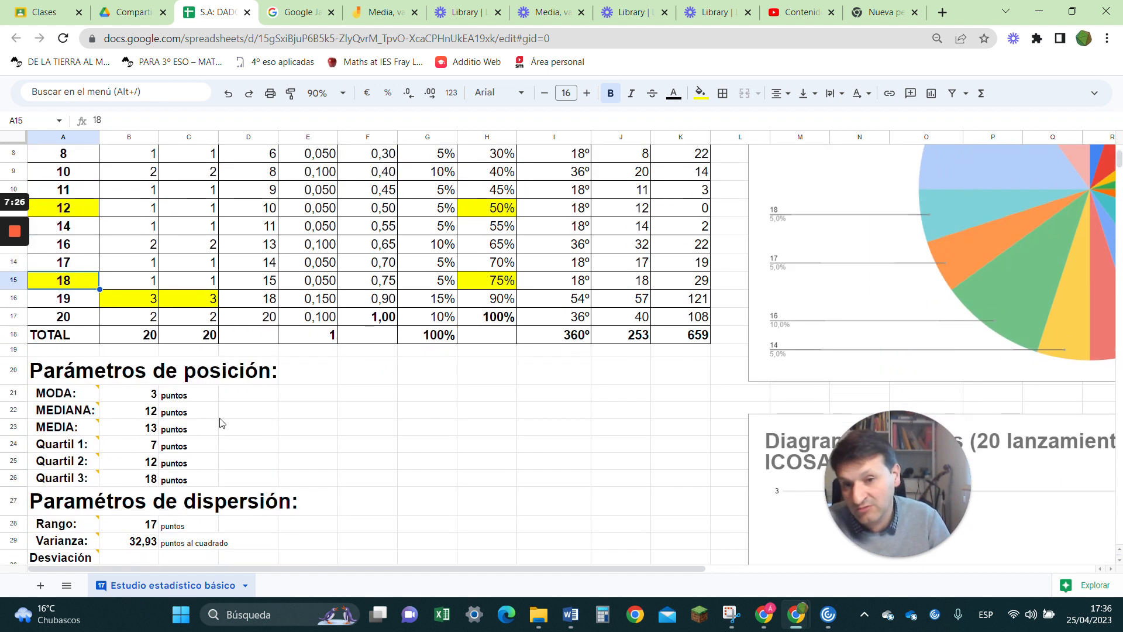
{"action": "scroll", "coordinate": [221, 421], "scroll_direction": "down", "scroll_amount": 2}
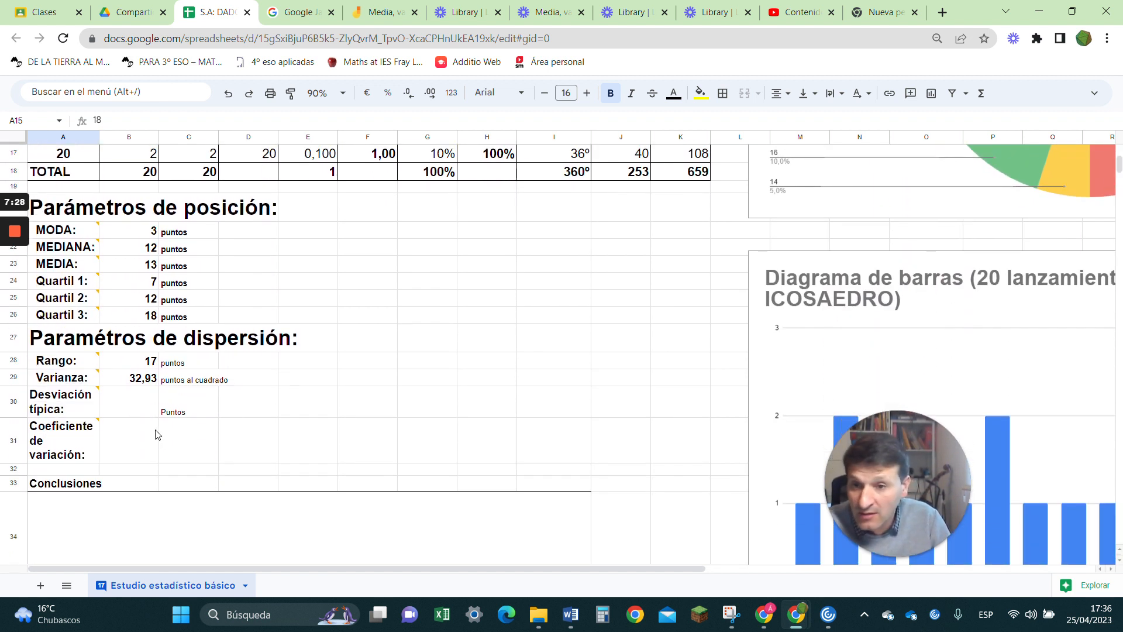
- Consult the note on the Desviación típica label, enter =RAIZ(B29) in B30 and dismiss the suggested autofill for B31
{"action": "left_click", "coordinate": [154, 411]}
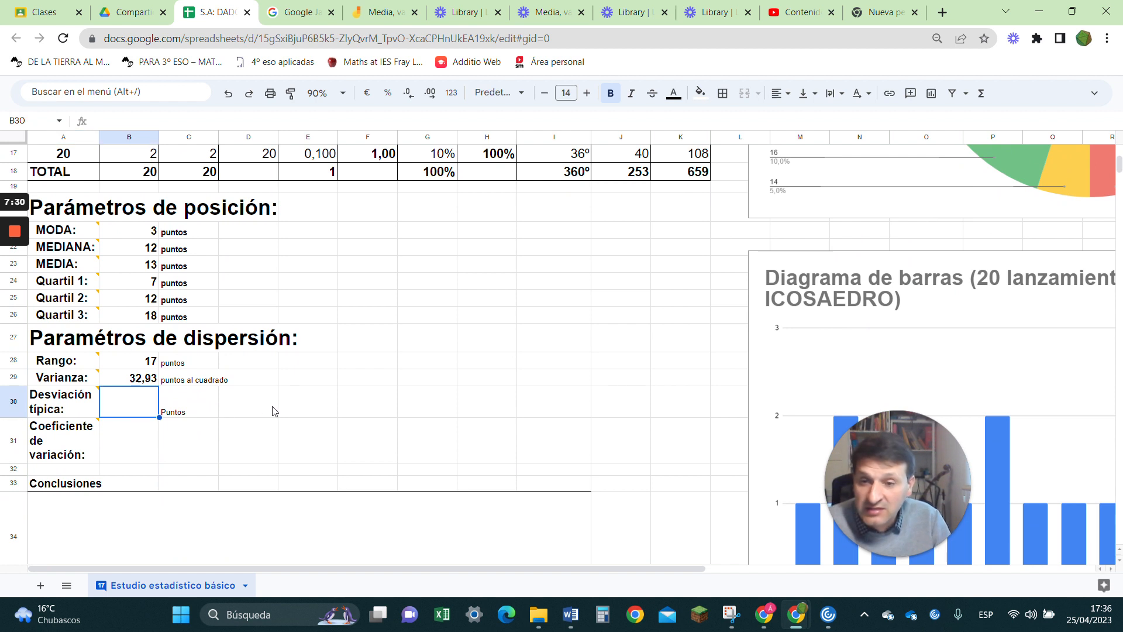
{"action": "mouse_move", "coordinate": [82, 405]}
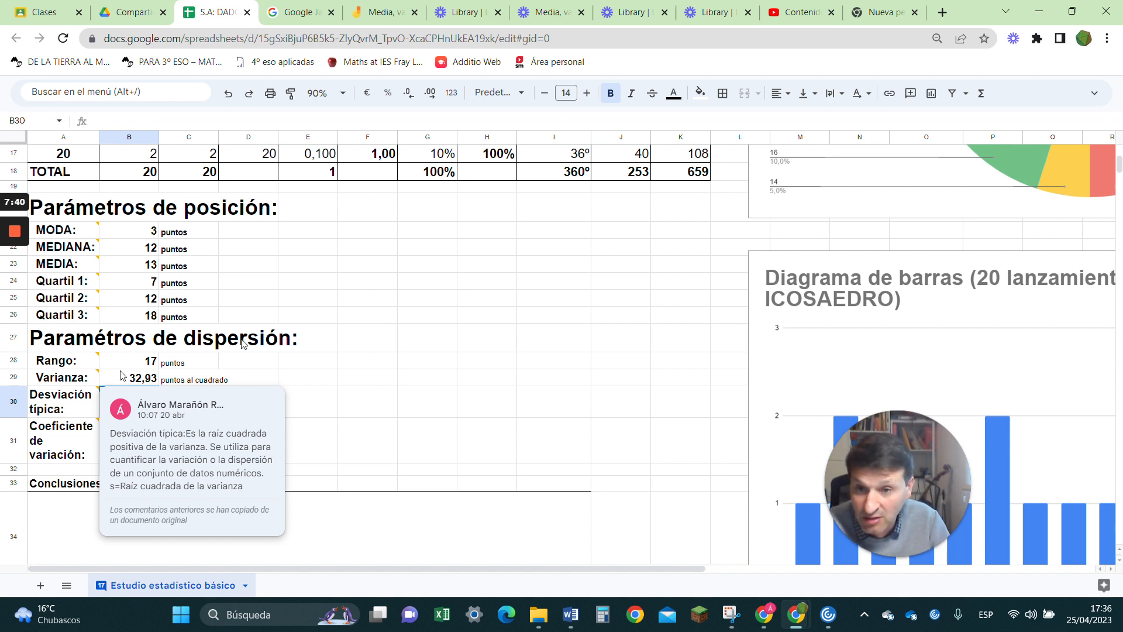
{"action": "left_click", "coordinate": [363, 361]}
{"action": "left_click", "coordinate": [146, 406]}
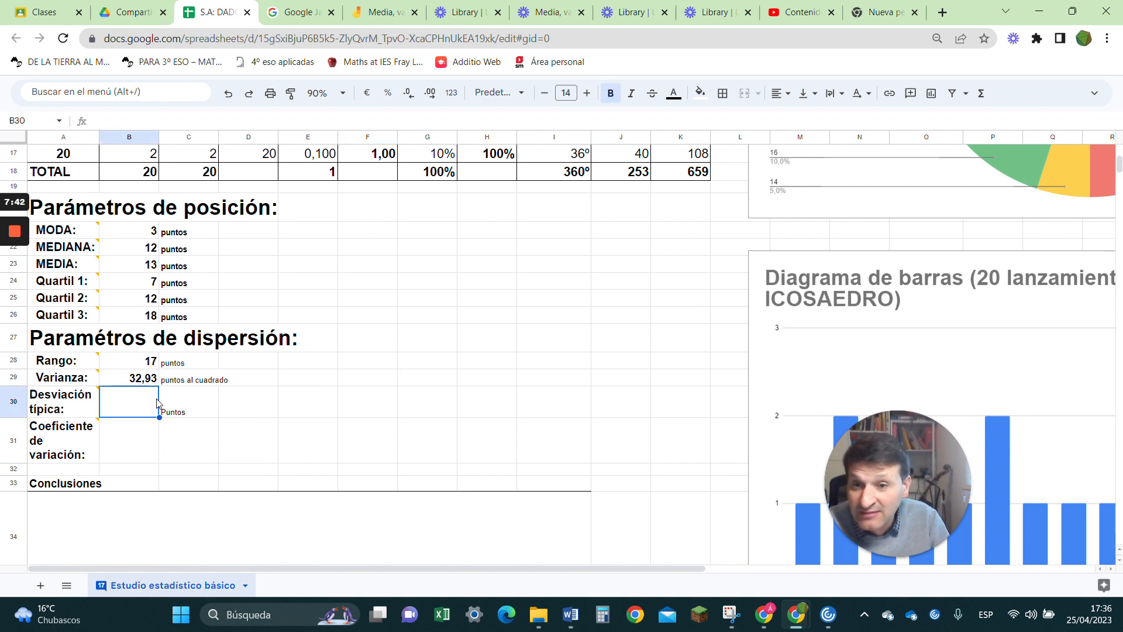
{"action": "type", "text": "+"}
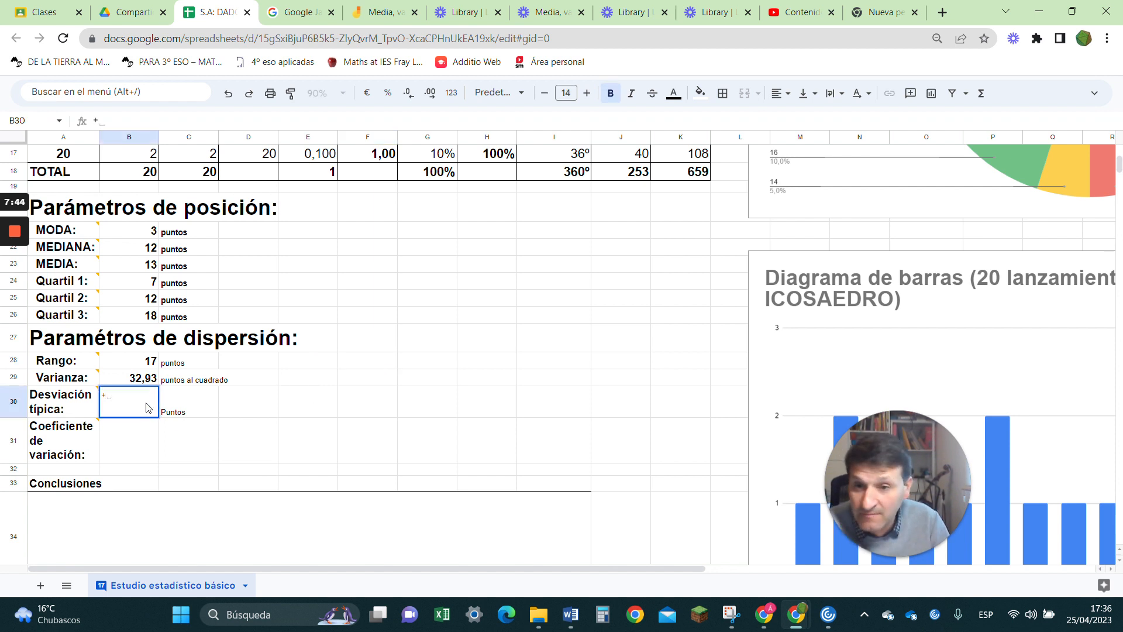
{"action": "key", "text": "BackSpace"}
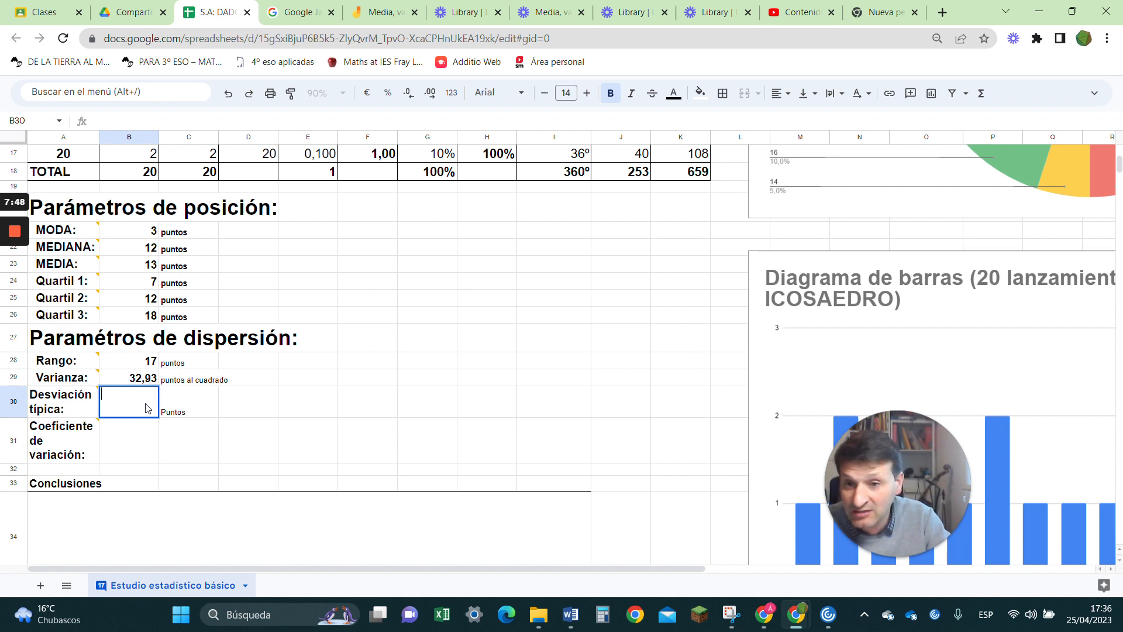
{"action": "type", "text": "+"}
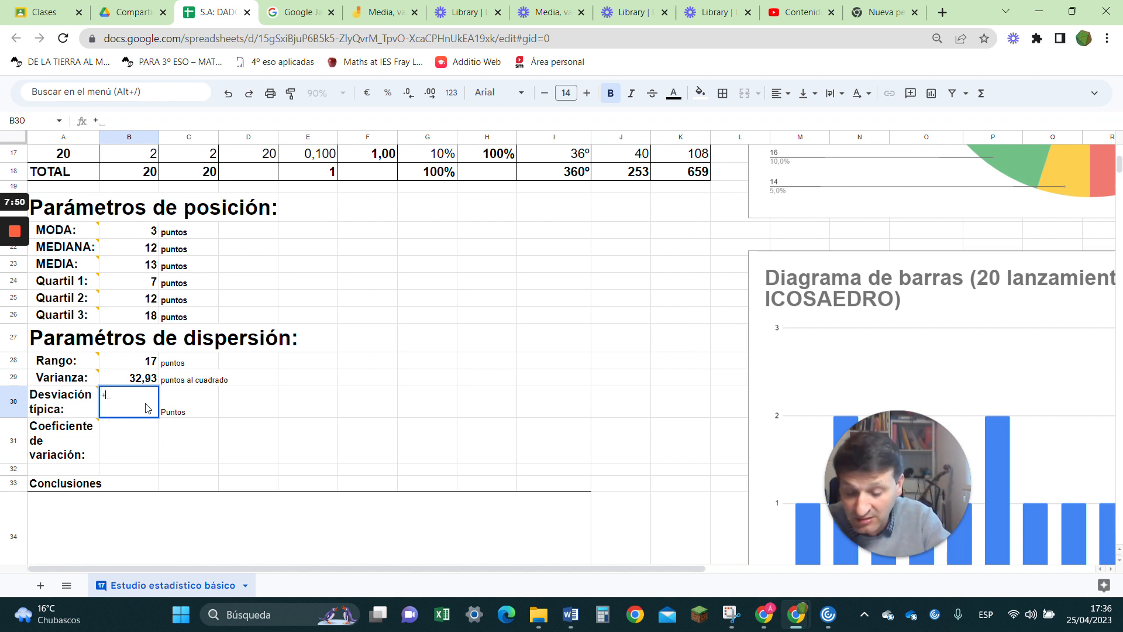
{"action": "type", "text": "ra"}
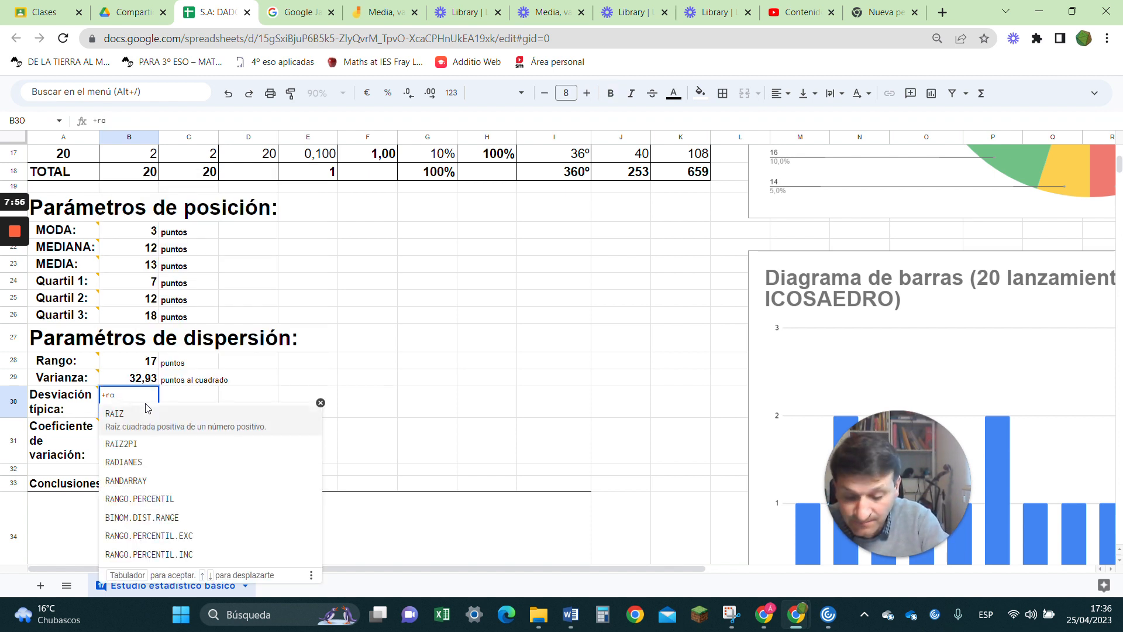
{"action": "type", "text": "izz"}
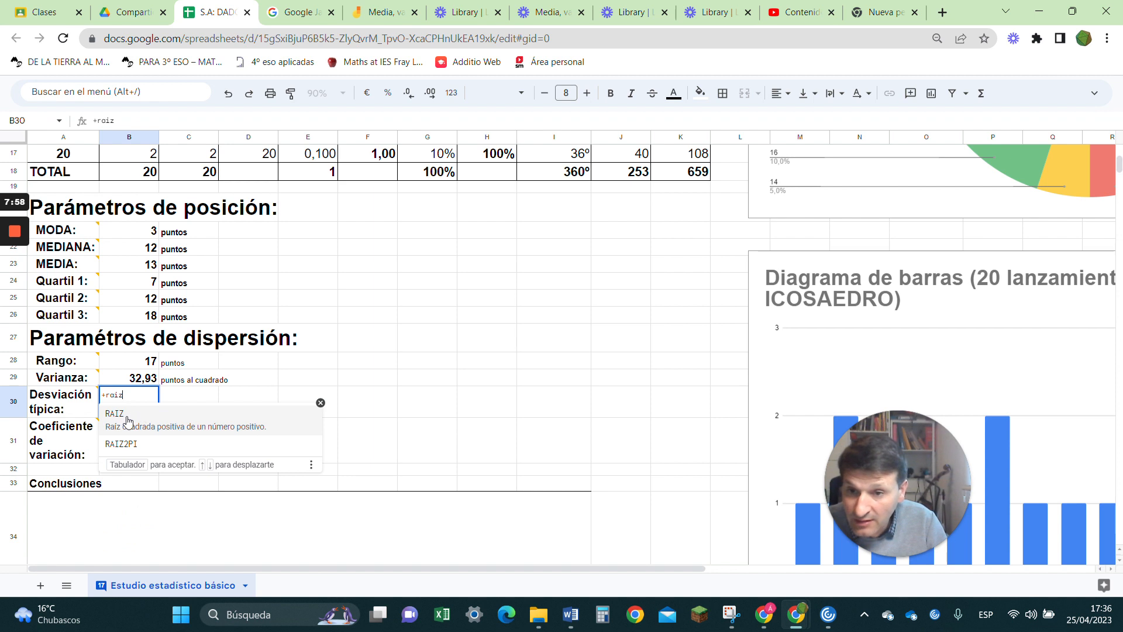
{"action": "key", "text": "Tab"}
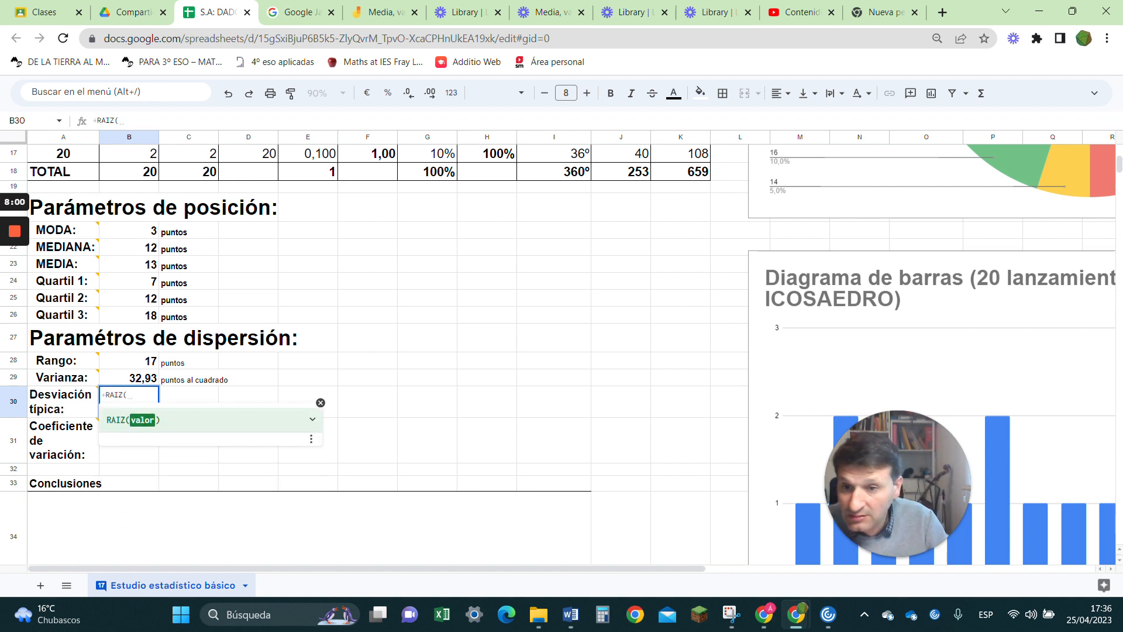
{"action": "left_click", "coordinate": [141, 383]}
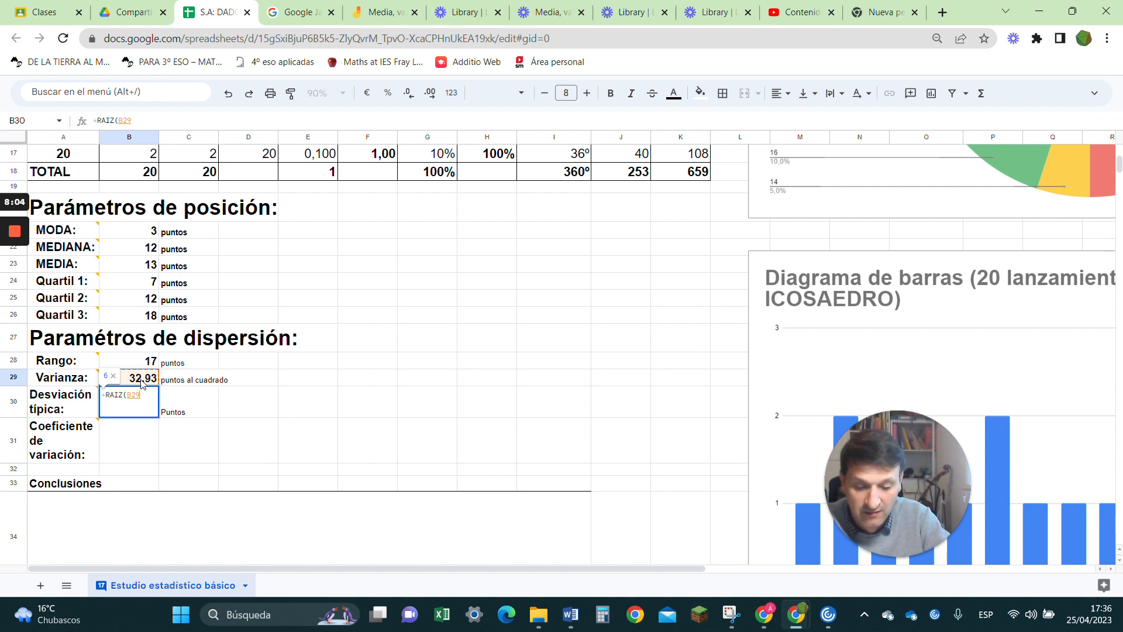
{"action": "type", "text": ")"}
{"action": "key", "text": "Return"}
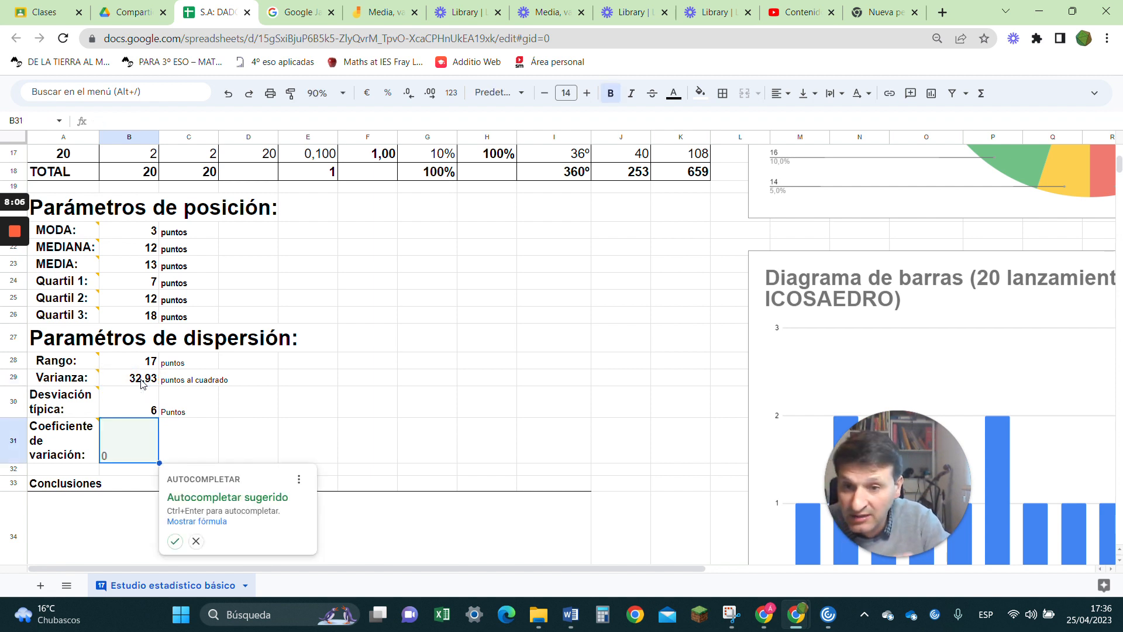
{"action": "left_click", "coordinate": [276, 424]}
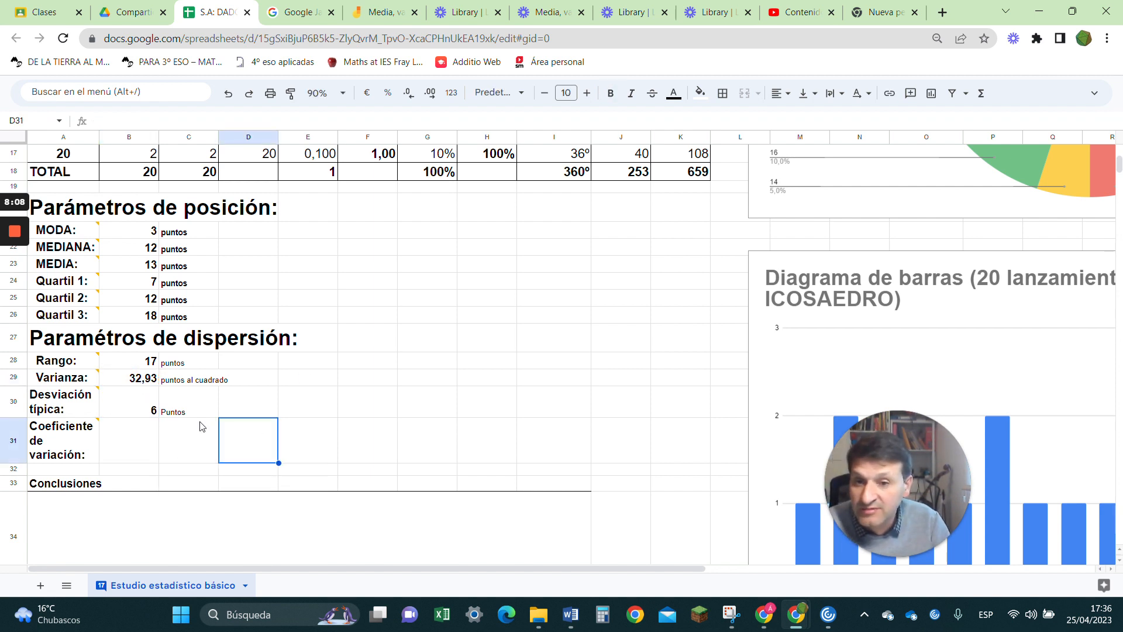
- Compare the standard deviation in B30 with the mean in B23 and examine how the throws spread in the bar chart
{"action": "left_click", "coordinate": [138, 415]}
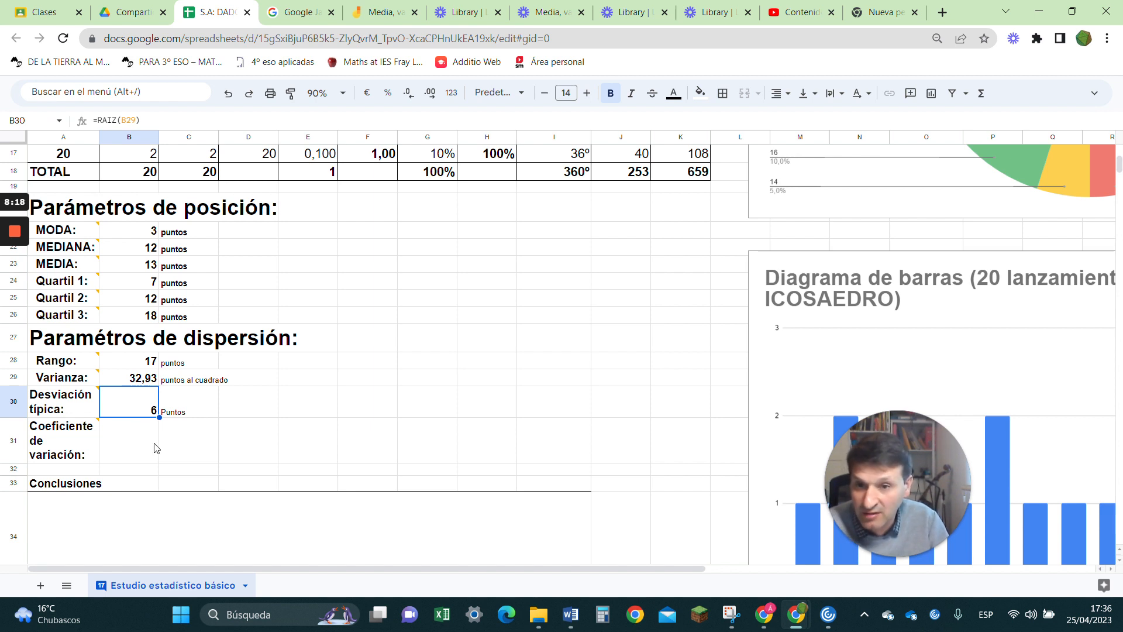
{"action": "left_click", "coordinate": [149, 265]}
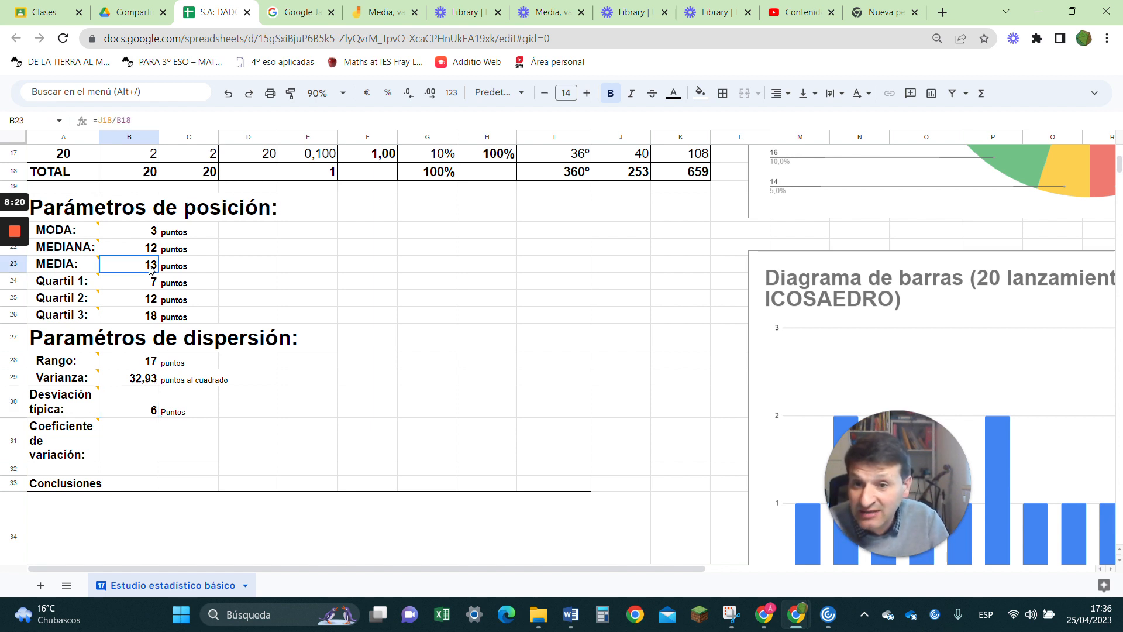
{"action": "left_click", "coordinate": [148, 415]}
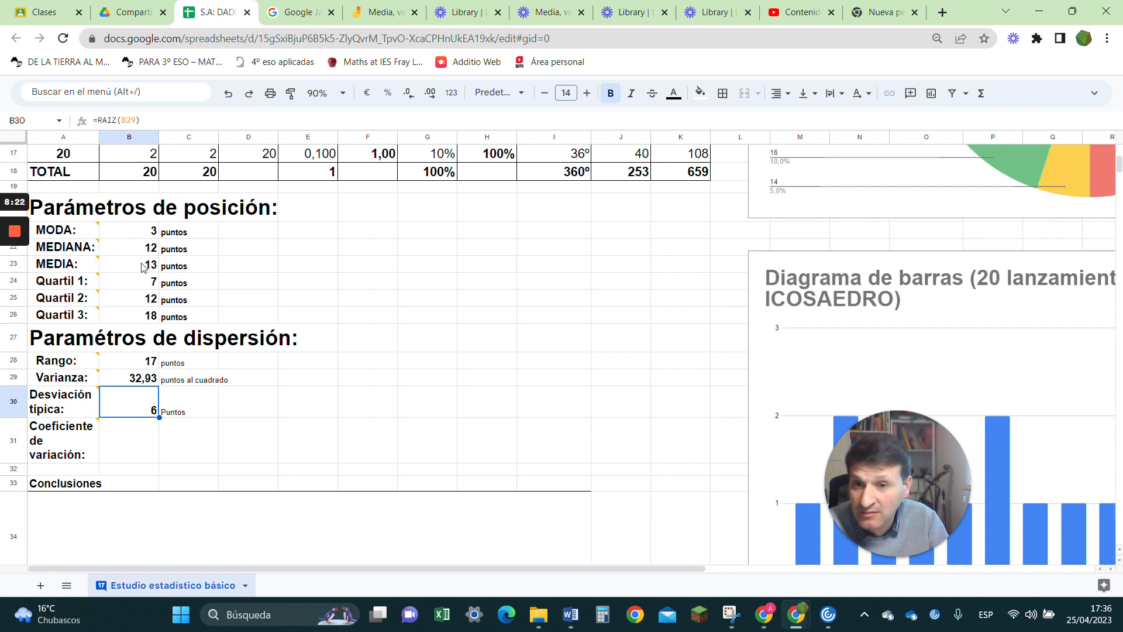
{"action": "left_click", "coordinate": [144, 267]}
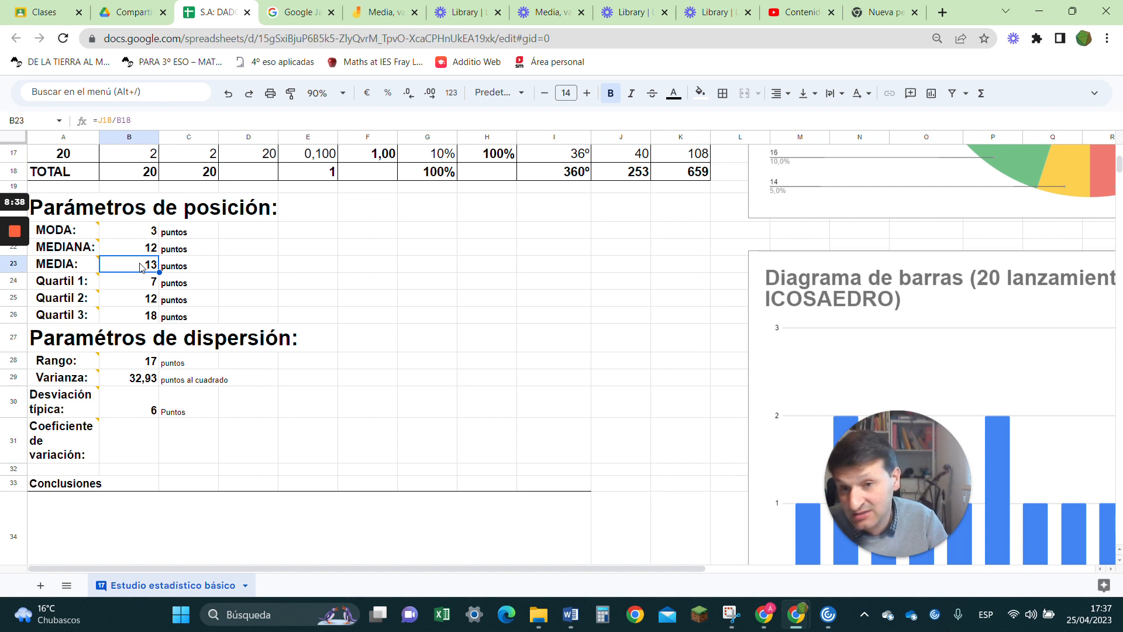
{"action": "scroll", "coordinate": [142, 268], "scroll_direction": "up", "scroll_amount": 6}
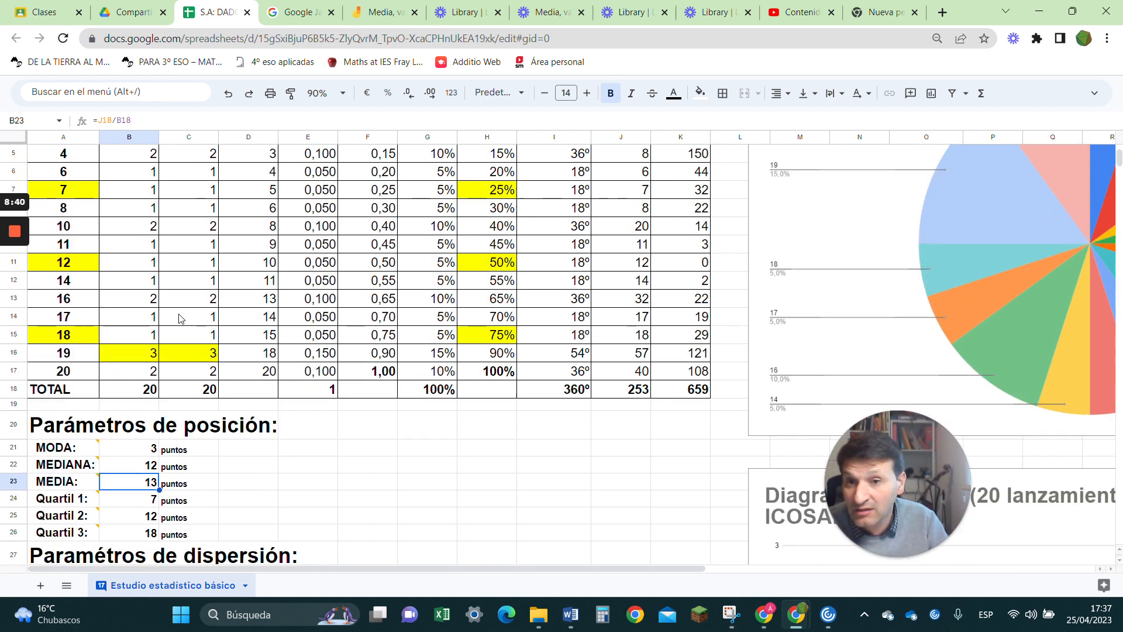
{"action": "scroll", "coordinate": [604, 457], "scroll_direction": "down", "scroll_amount": 5}
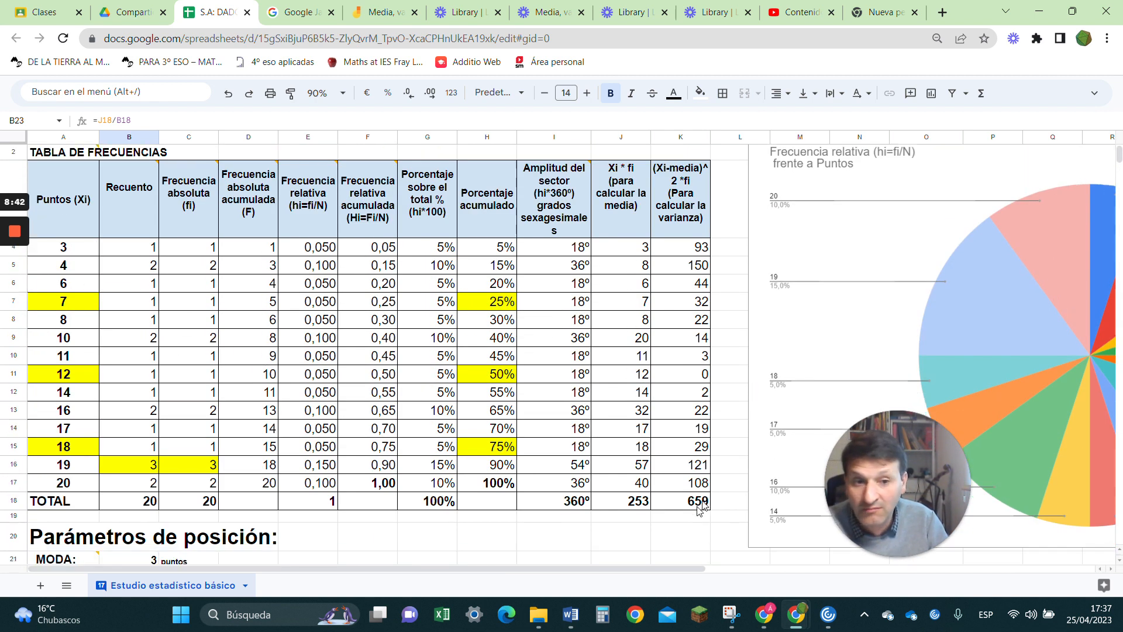
{"action": "scroll", "coordinate": [604, 457], "scroll_direction": "down", "scroll_amount": 4}
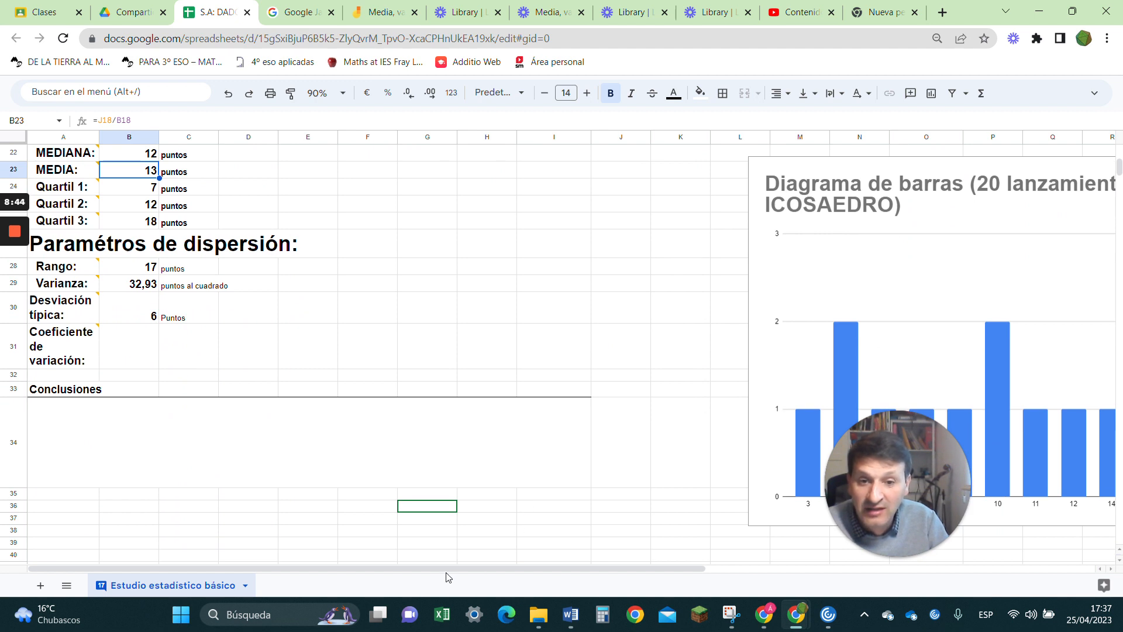
{"action": "left_click_drag", "start_coordinate": [447, 569], "coordinate": [704, 569]}
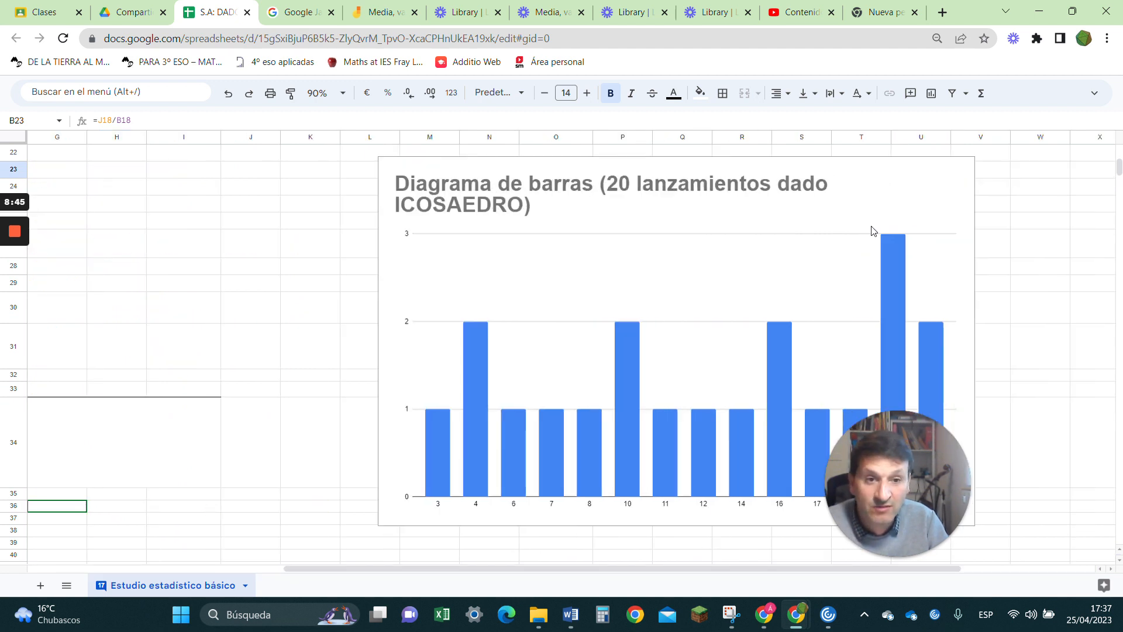
{"action": "left_click_drag", "start_coordinate": [886, 468], "coordinate": [999, 228]}
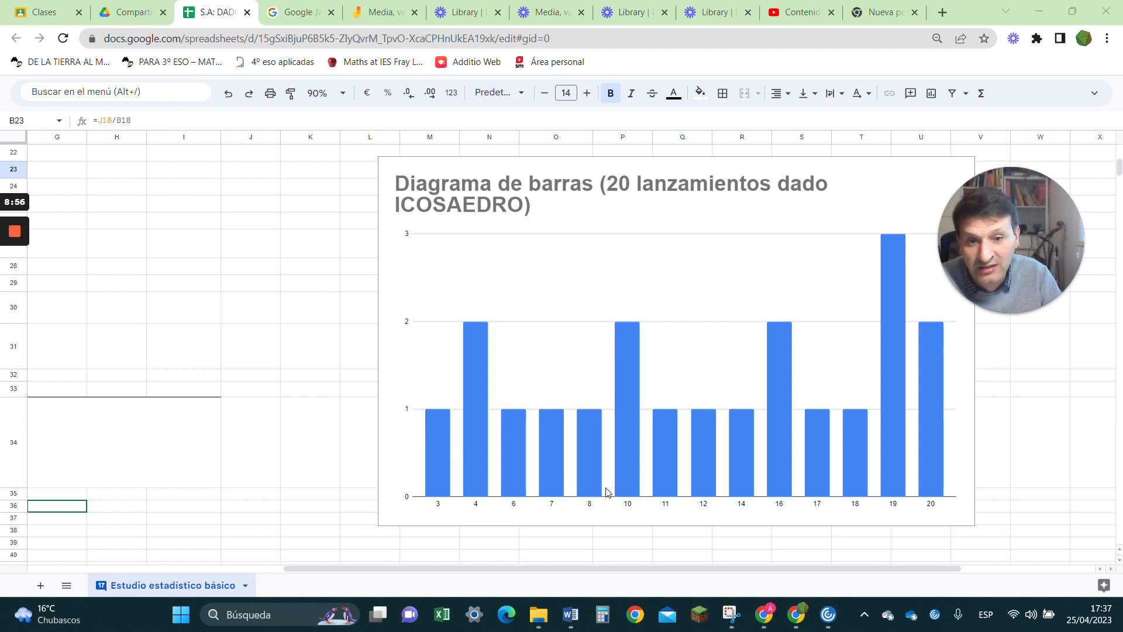
{"action": "left_click_drag", "start_coordinate": [526, 578], "coordinate": [225, 589]}
{"action": "left_click_drag", "start_coordinate": [1045, 257], "coordinate": [944, 496]}
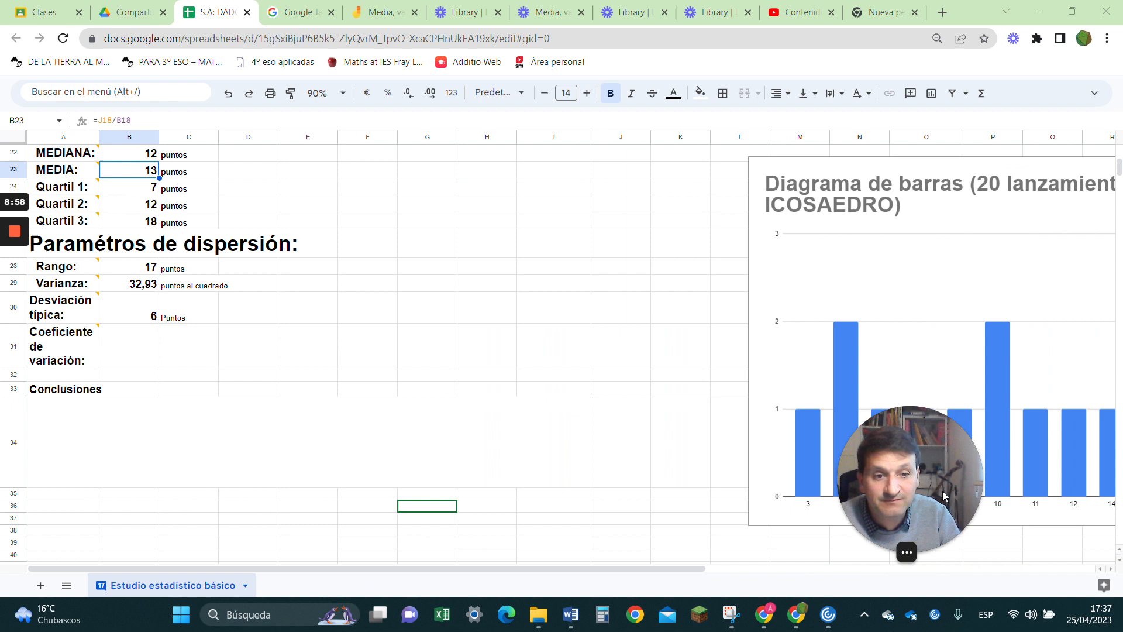
- Examine the standard deviation in B30 and its unit against the point values in A4:A17 and the mean
{"action": "scroll", "coordinate": [381, 376], "scroll_direction": "up", "scroll_amount": 3}
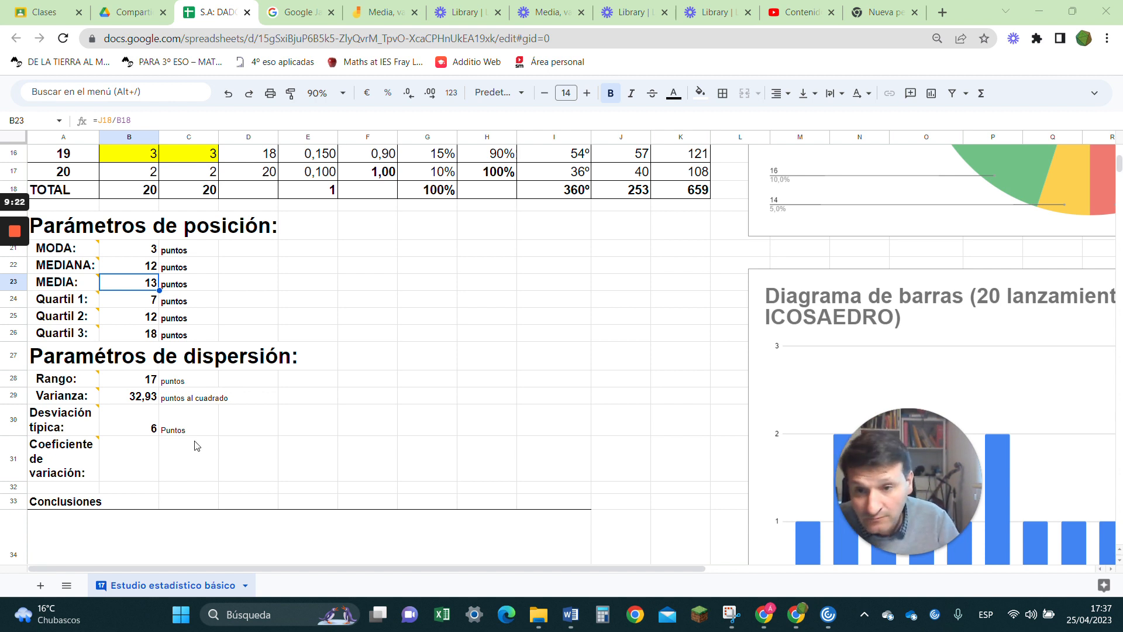
{"action": "left_click", "coordinate": [136, 429]}
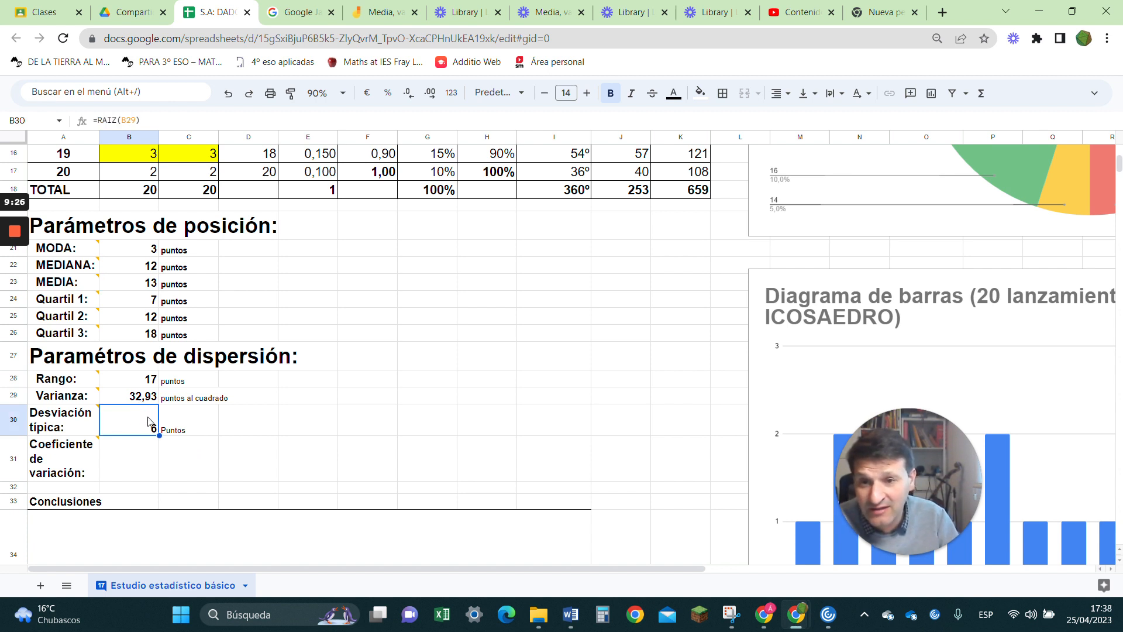
{"action": "left_click", "coordinate": [178, 435]}
{"action": "scroll", "coordinate": [140, 316], "scroll_direction": "up", "scroll_amount": 1}
{"action": "scroll", "coordinate": [141, 316], "scroll_direction": "up", "scroll_amount": 5}
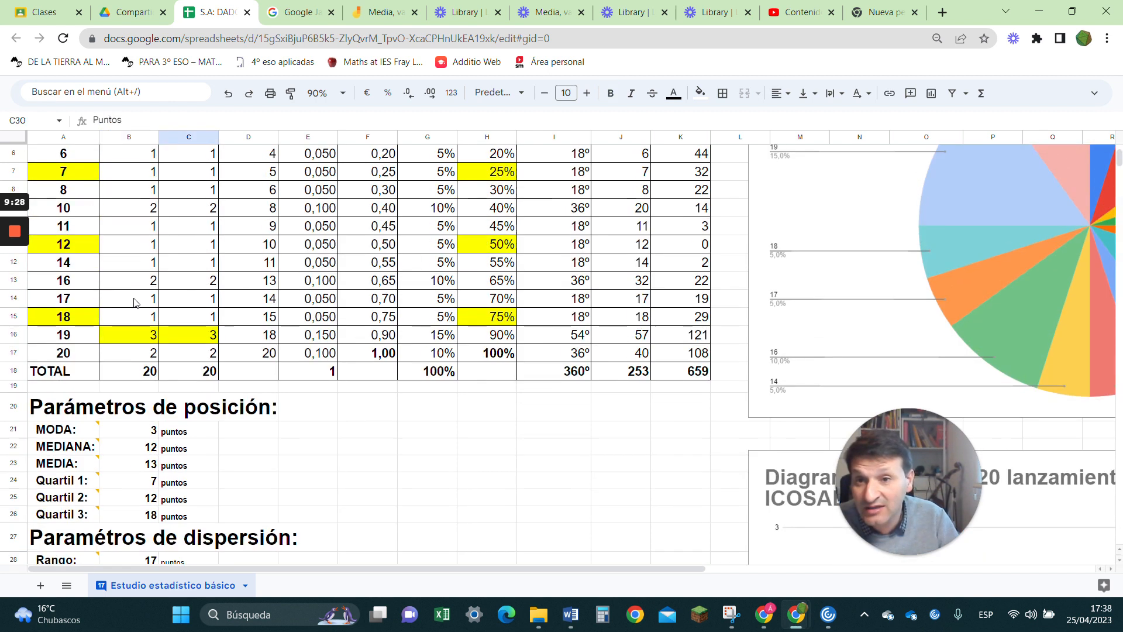
{"action": "left_click_drag", "start_coordinate": [87, 268], "coordinate": [88, 287]}
{"action": "left_click_drag", "start_coordinate": [85, 328], "coordinate": [88, 504]}
{"action": "scroll", "coordinate": [88, 504], "scroll_direction": "down", "scroll_amount": 3}
{"action": "scroll", "coordinate": [147, 473], "scroll_direction": "down", "scroll_amount": 2}
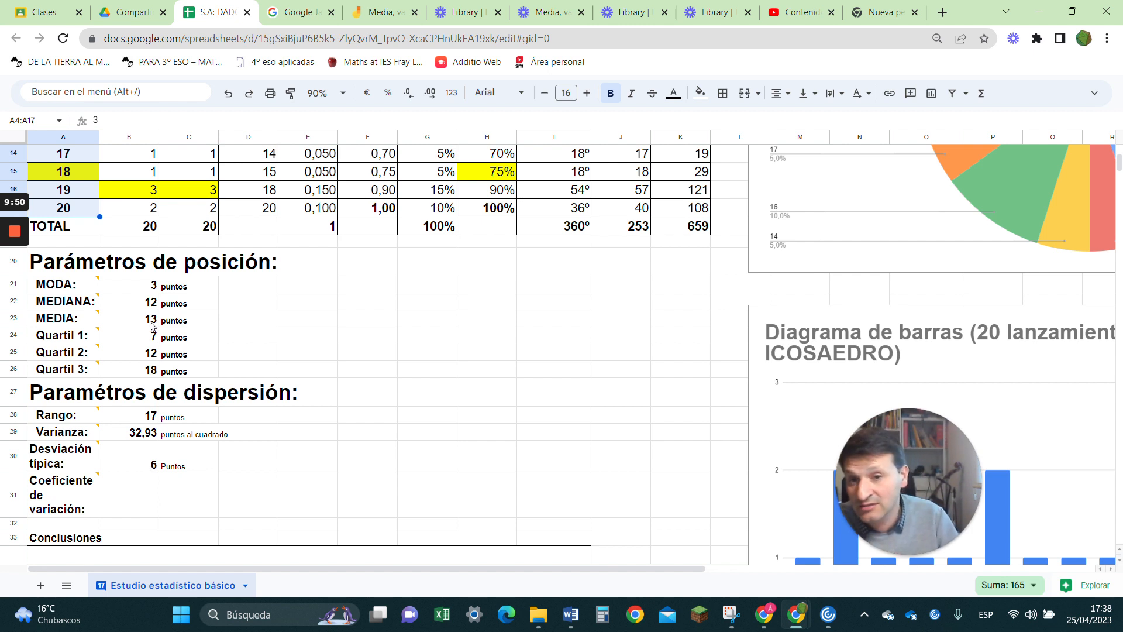
{"action": "scroll", "coordinate": [147, 476], "scroll_direction": "down", "scroll_amount": 1}
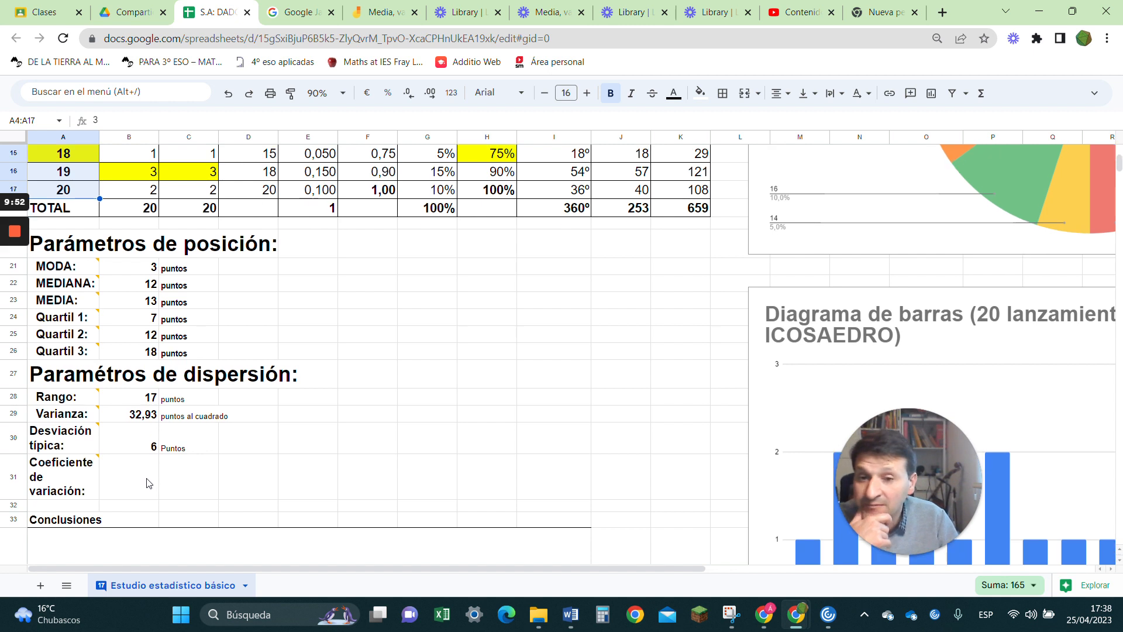
- Consult the note on the Coeficiente de variación label and calculate the coefficient in B31 with +B30/B23
{"action": "left_click", "coordinate": [146, 481]}
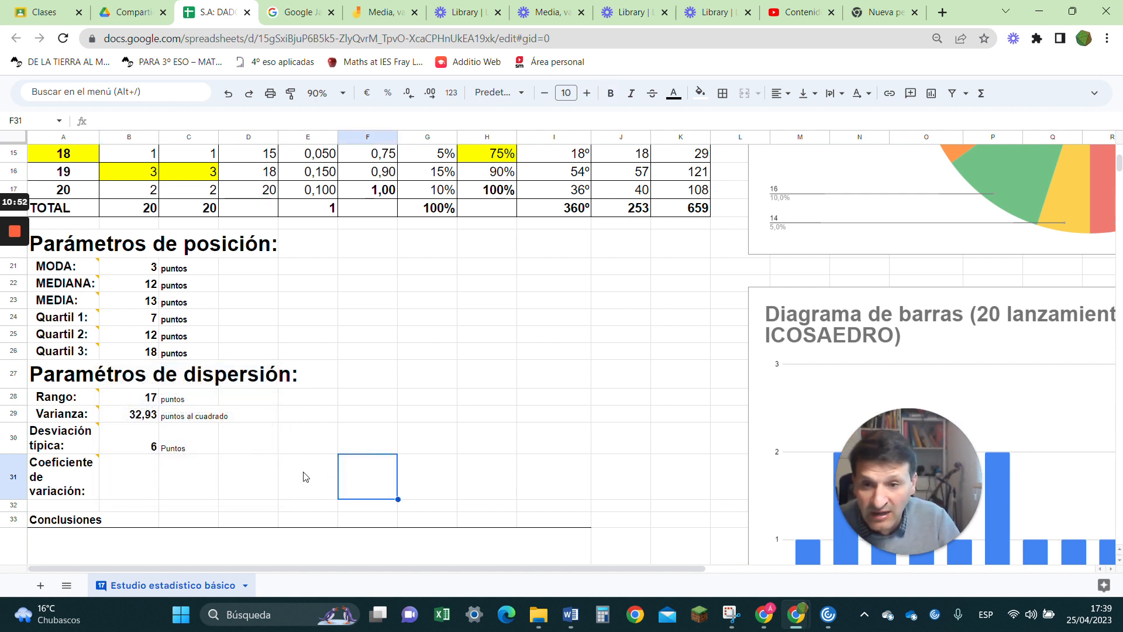
{"action": "left_click", "coordinate": [72, 477]}
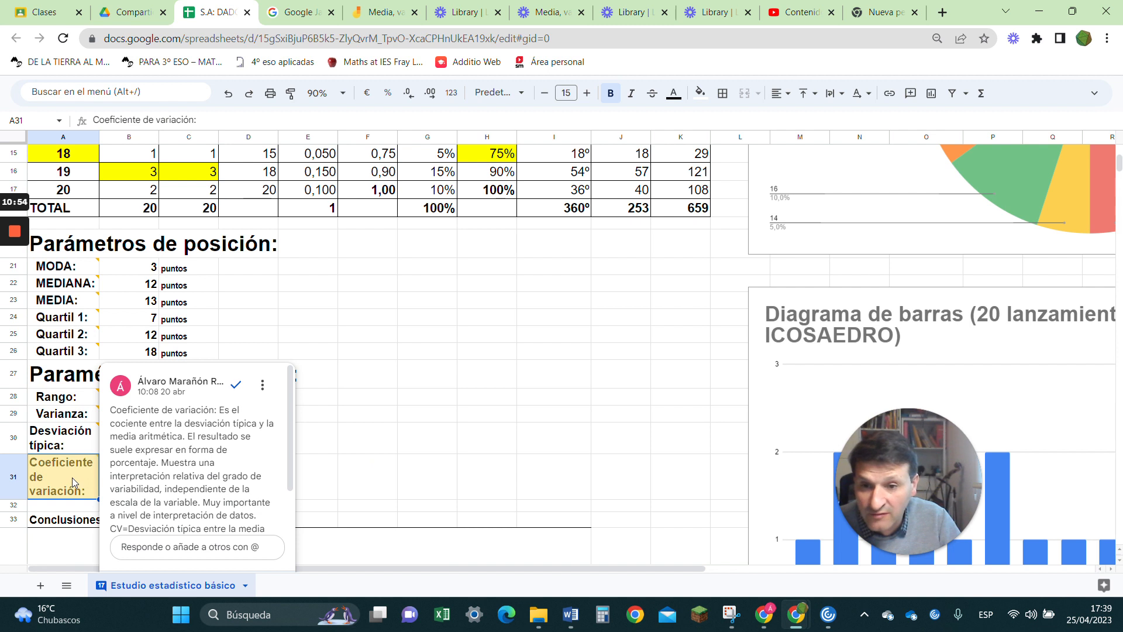
{"action": "left_click", "coordinate": [430, 473]}
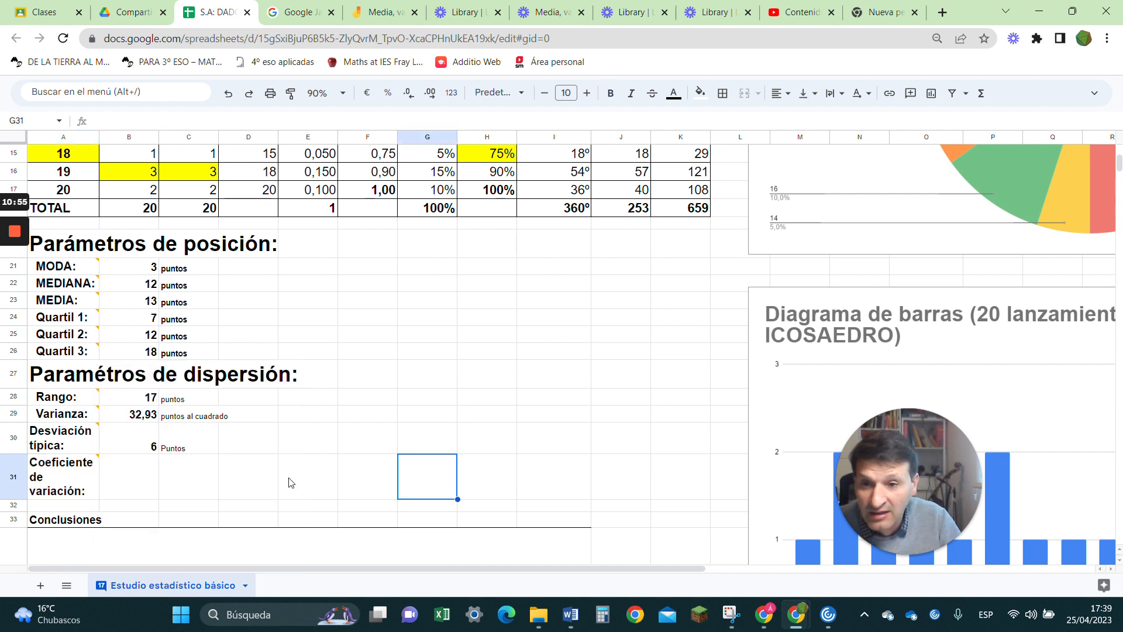
{"action": "left_click", "coordinate": [145, 484]}
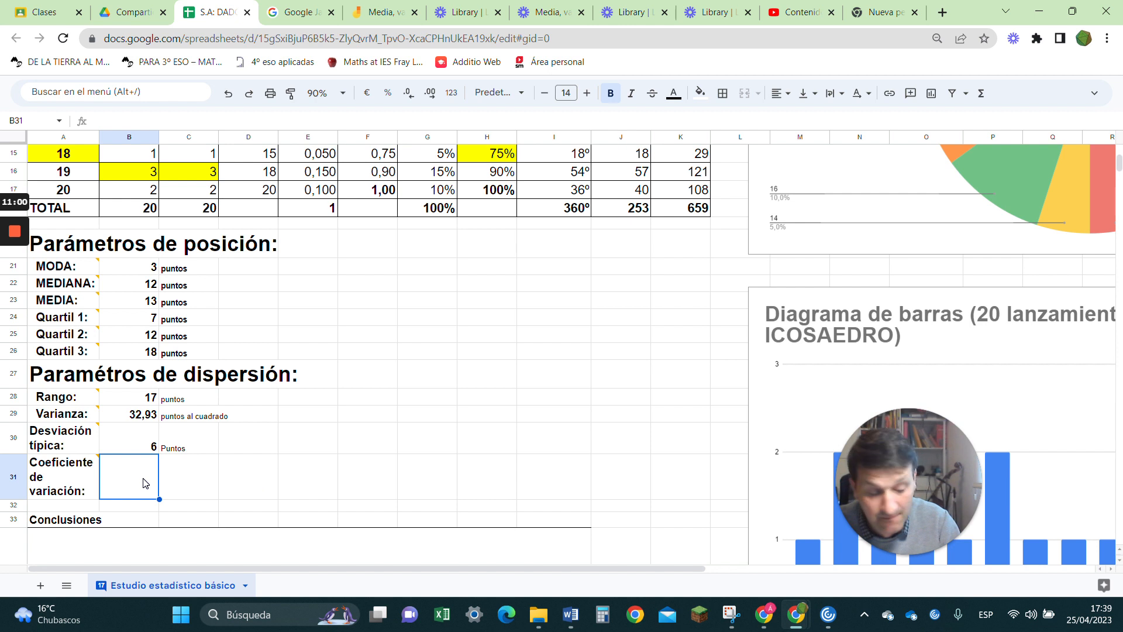
{"action": "type", "text": "+"}
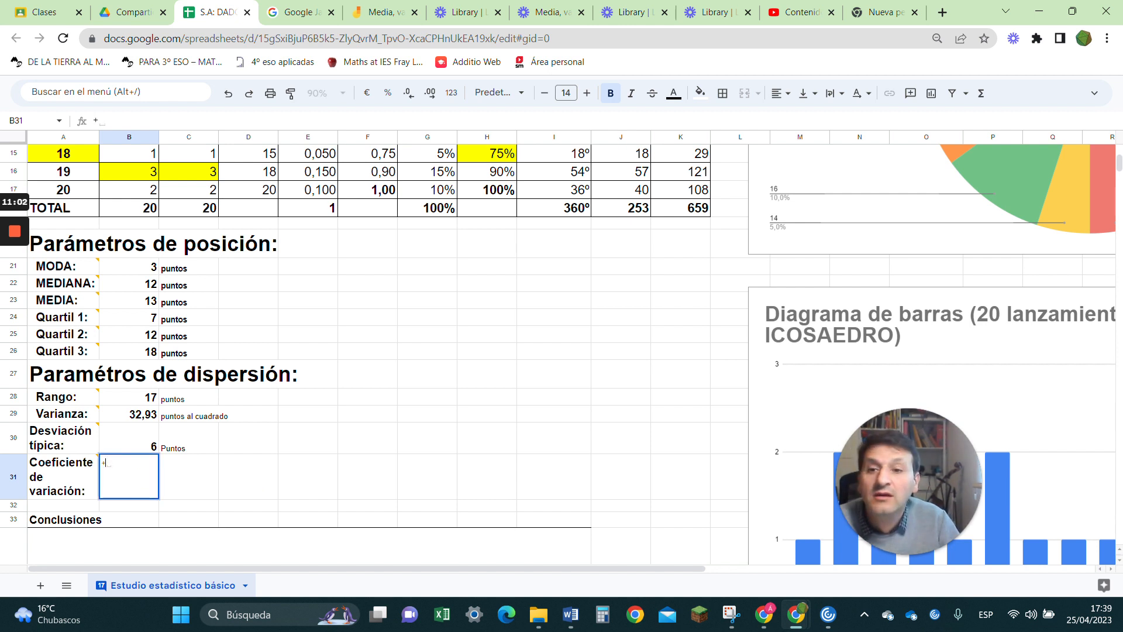
{"action": "left_click", "coordinate": [140, 448]}
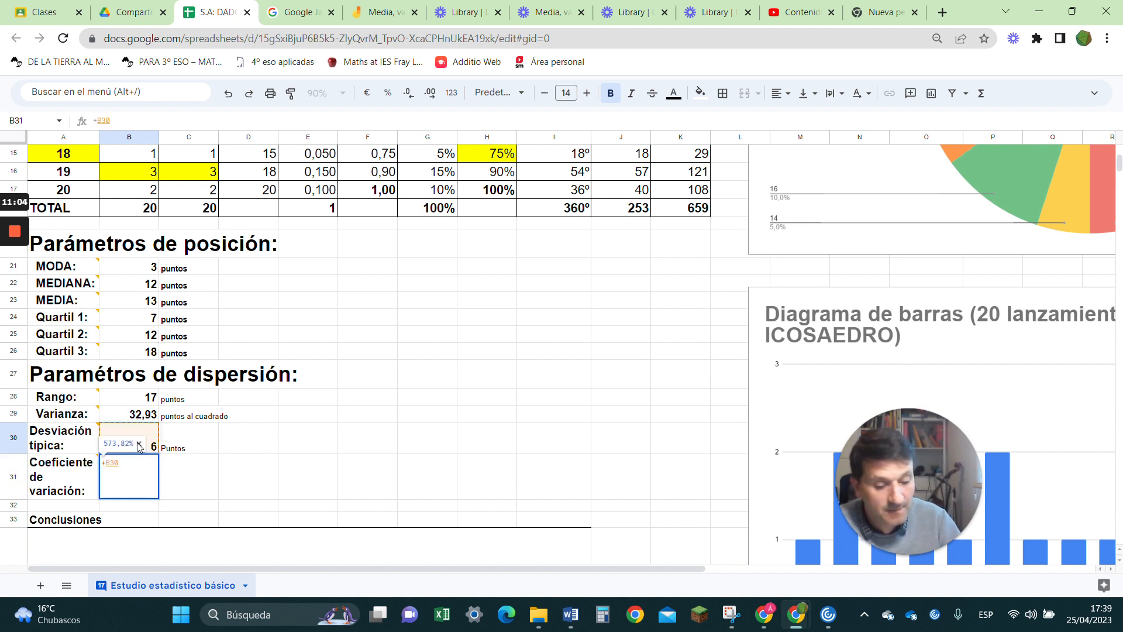
{"action": "type", "text": "/"}
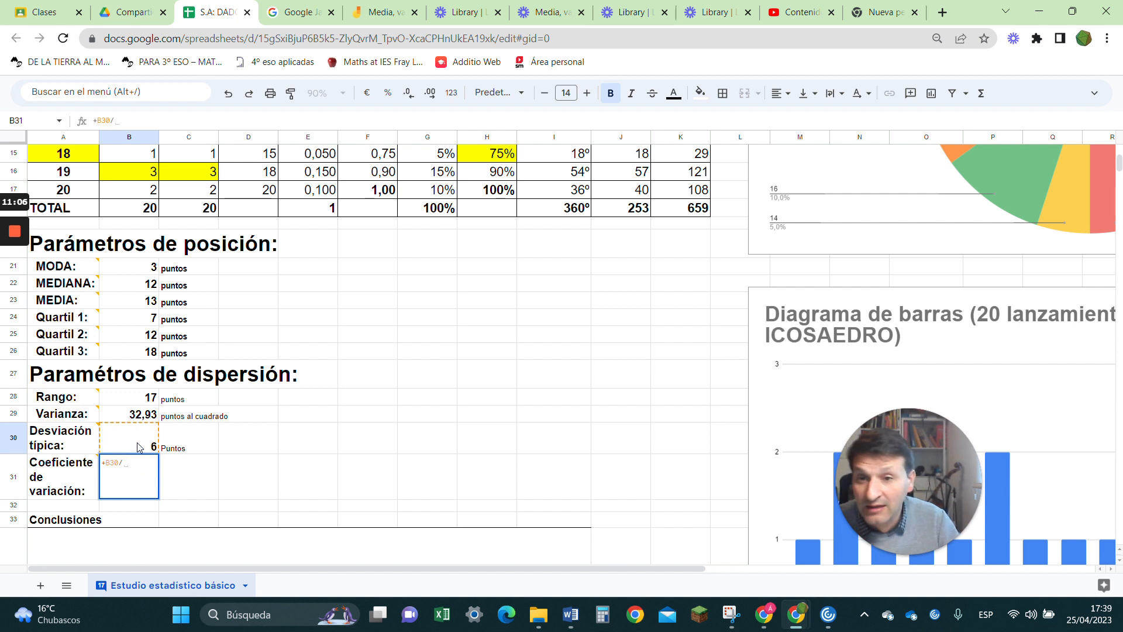
{"action": "left_click", "coordinate": [146, 305]}
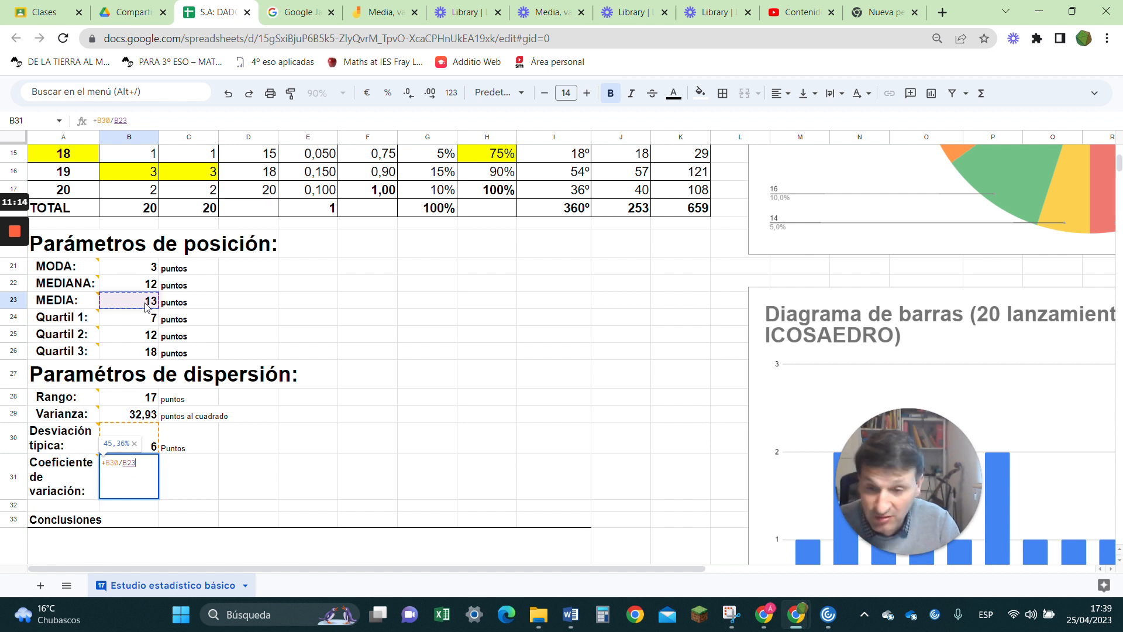
{"action": "key", "text": "Return"}
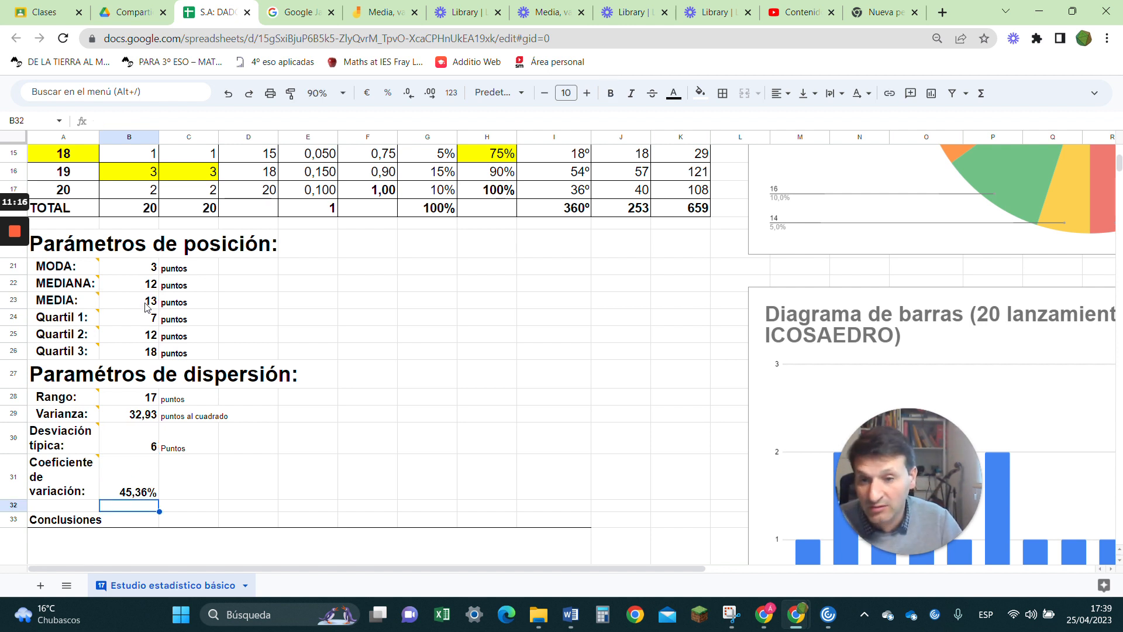
- Display B31 as a plain number with four decimal places and return it to percentage format
{"action": "left_click", "coordinate": [143, 489]}
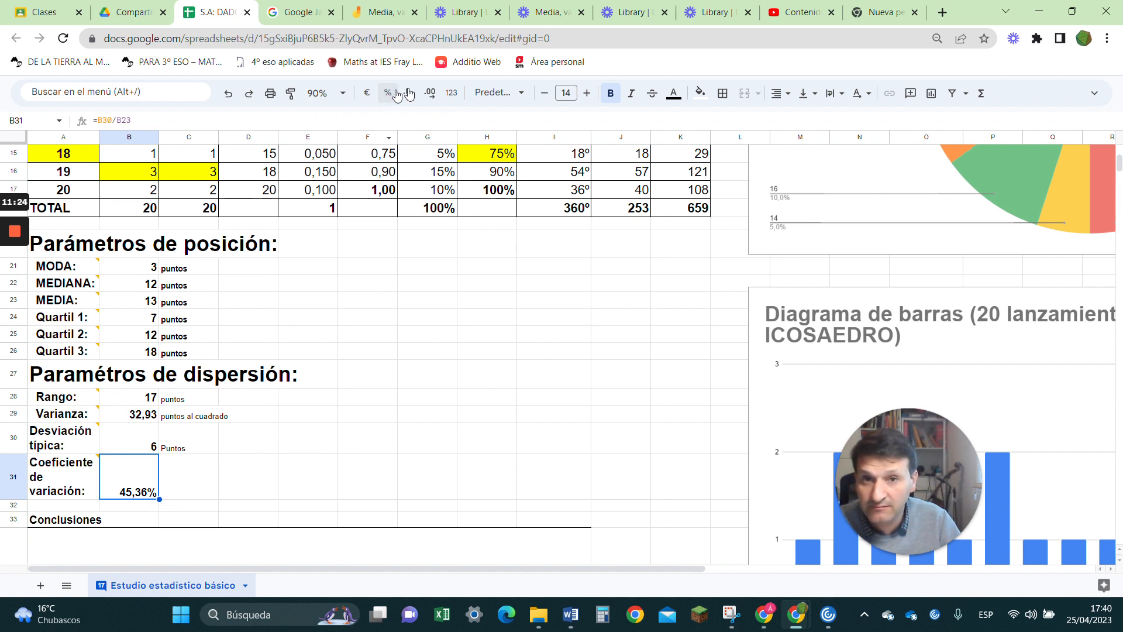
{"action": "left_click", "coordinate": [451, 94]}
{"action": "left_click", "coordinate": [488, 171]}
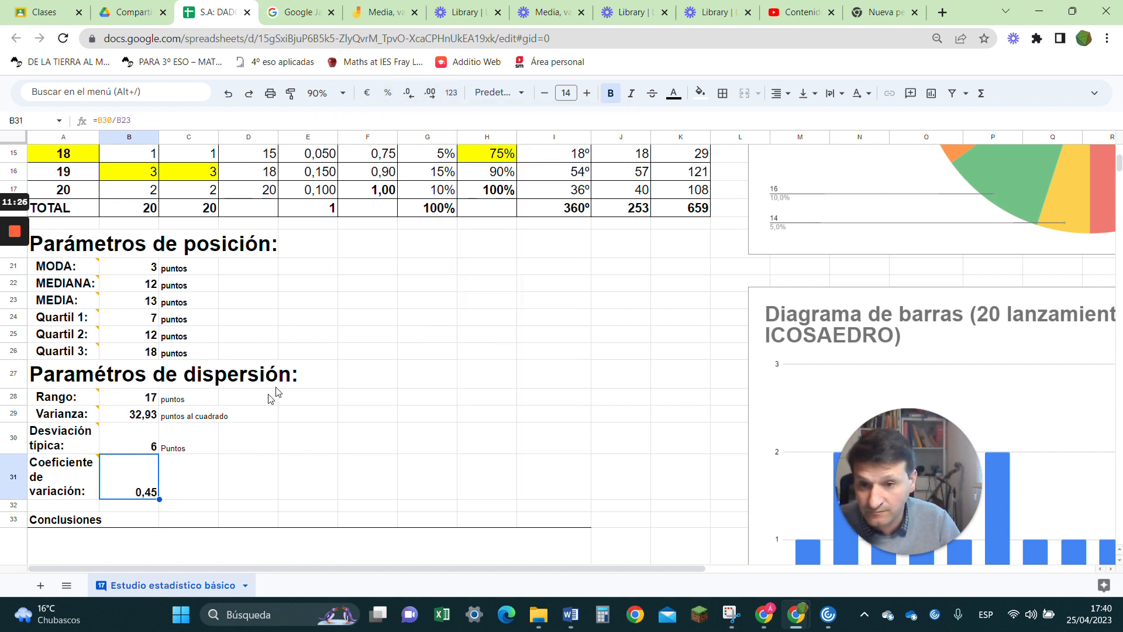
{"action": "left_click", "coordinate": [433, 98]}
{"action": "left_click", "coordinate": [433, 99]}
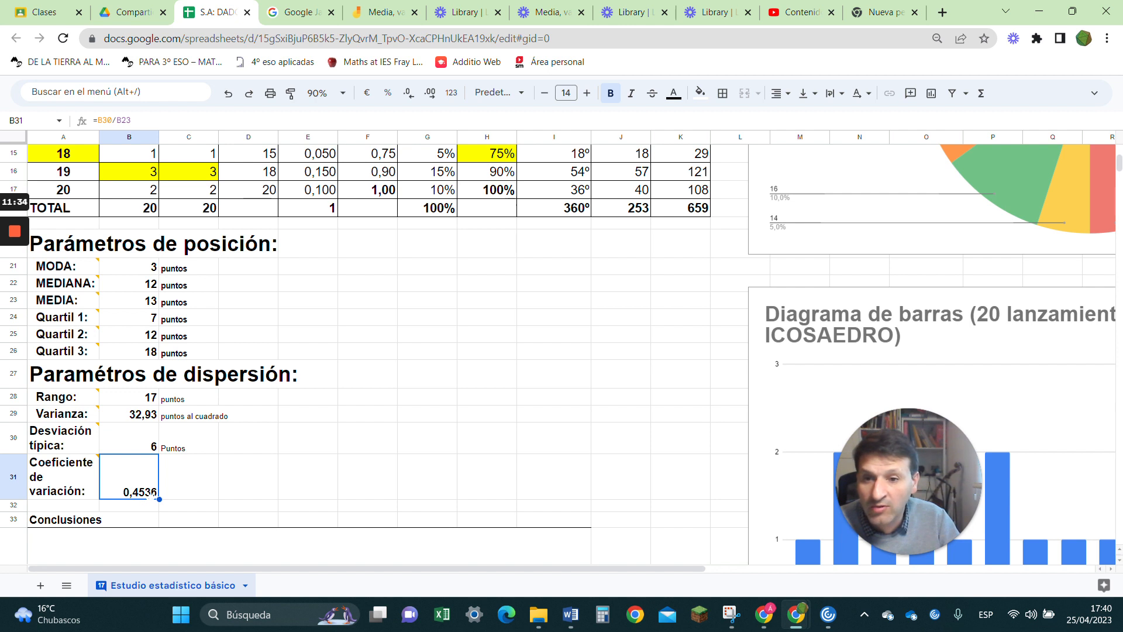
{"action": "left_click", "coordinate": [387, 94]}
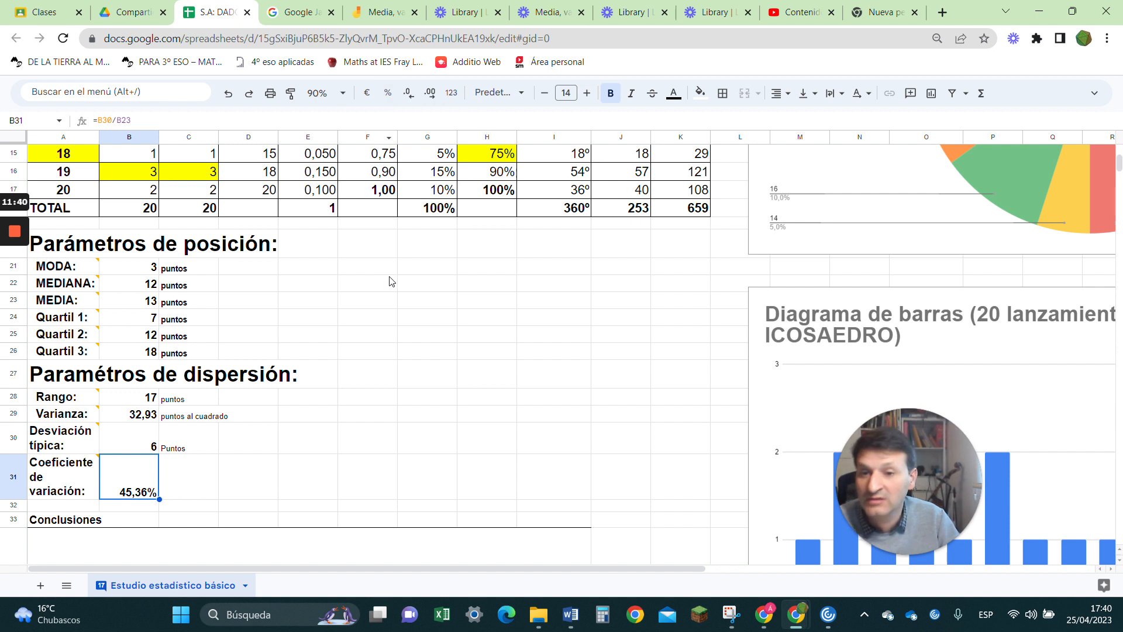
- Enter "(No tiene unidades)" in C31 beside the coefficient of variation
{"action": "key", "text": "Right"}
{"action": "key", "text": "Right"}
{"action": "left_click", "coordinate": [180, 497]}
{"action": "type", "text": "(No"}
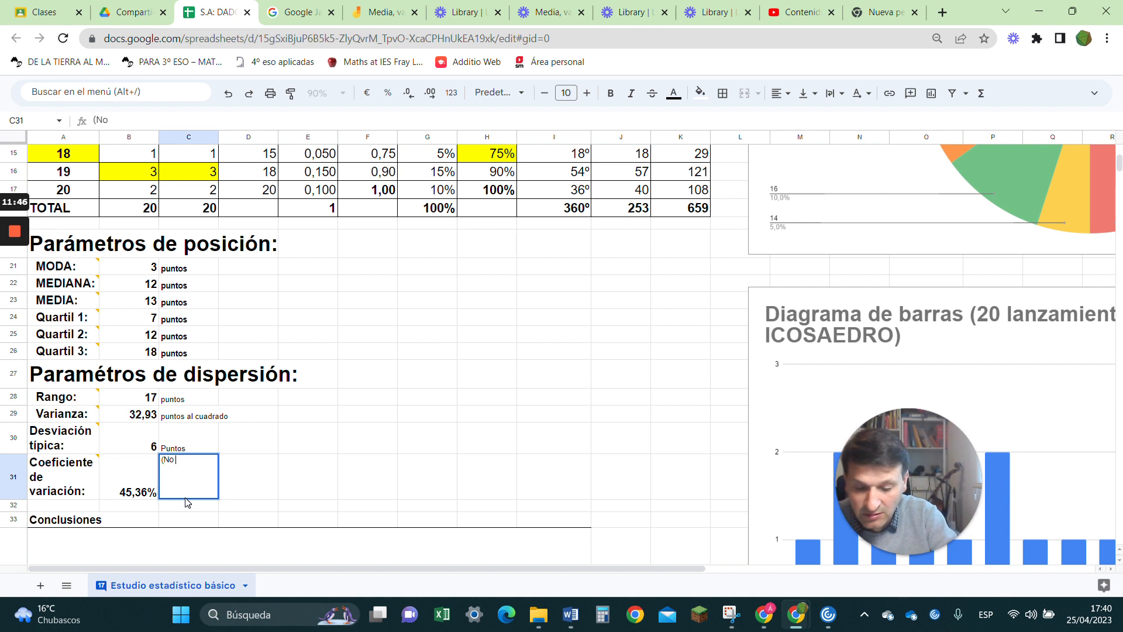
{"action": "type", "text": " tiene unidades)"}
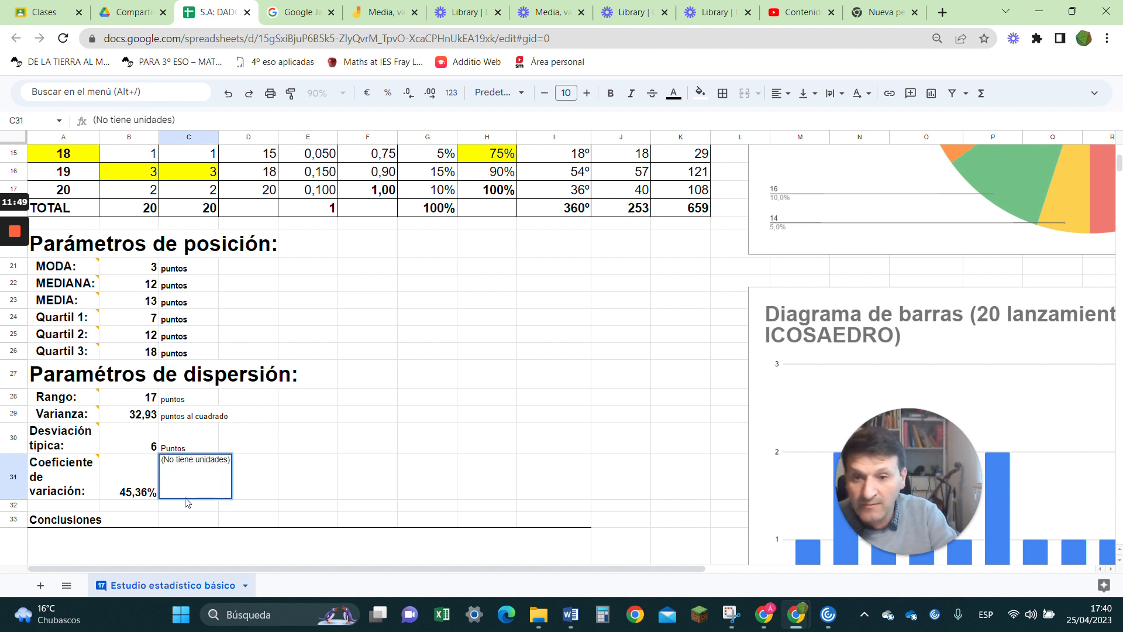
{"action": "key", "text": "Return"}
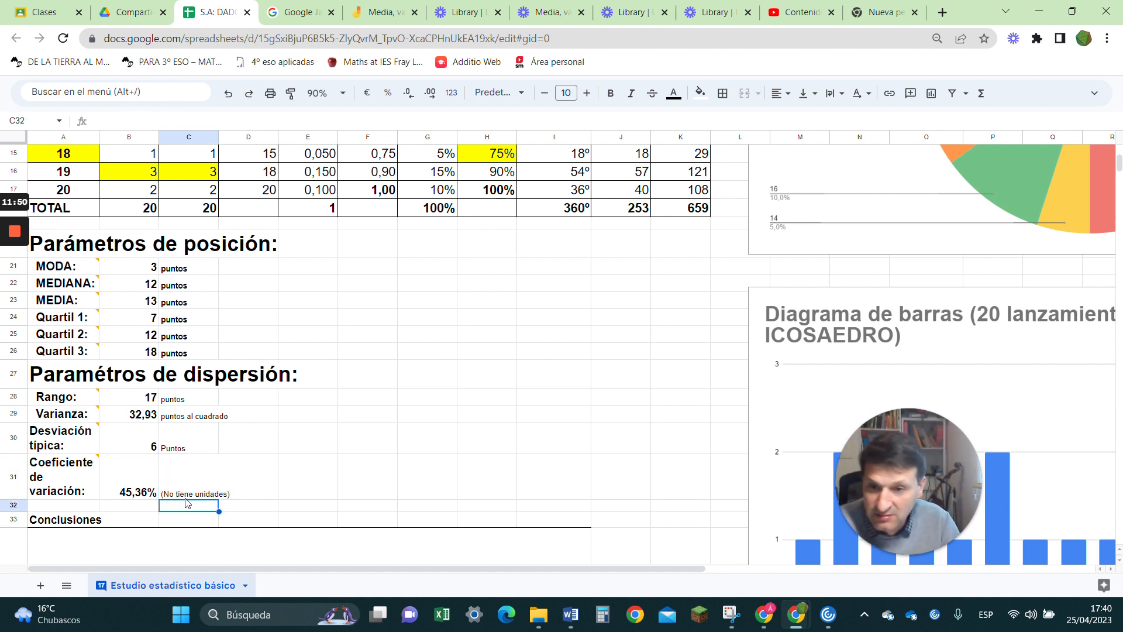
- Examine the coefficient of variation in B31 in relation to the point values and the frequency table
{"action": "left_click", "coordinate": [129, 484]}
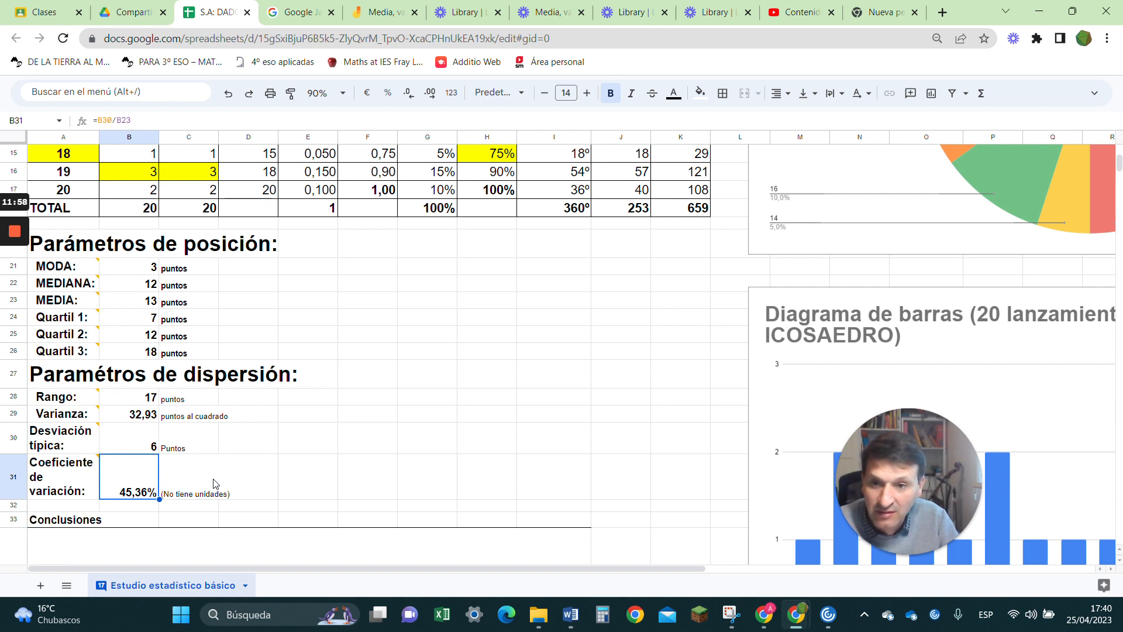
{"action": "scroll", "coordinate": [215, 483], "scroll_direction": "up", "scroll_amount": 2}
{"action": "scroll", "coordinate": [214, 483], "scroll_direction": "up", "scroll_amount": 3}
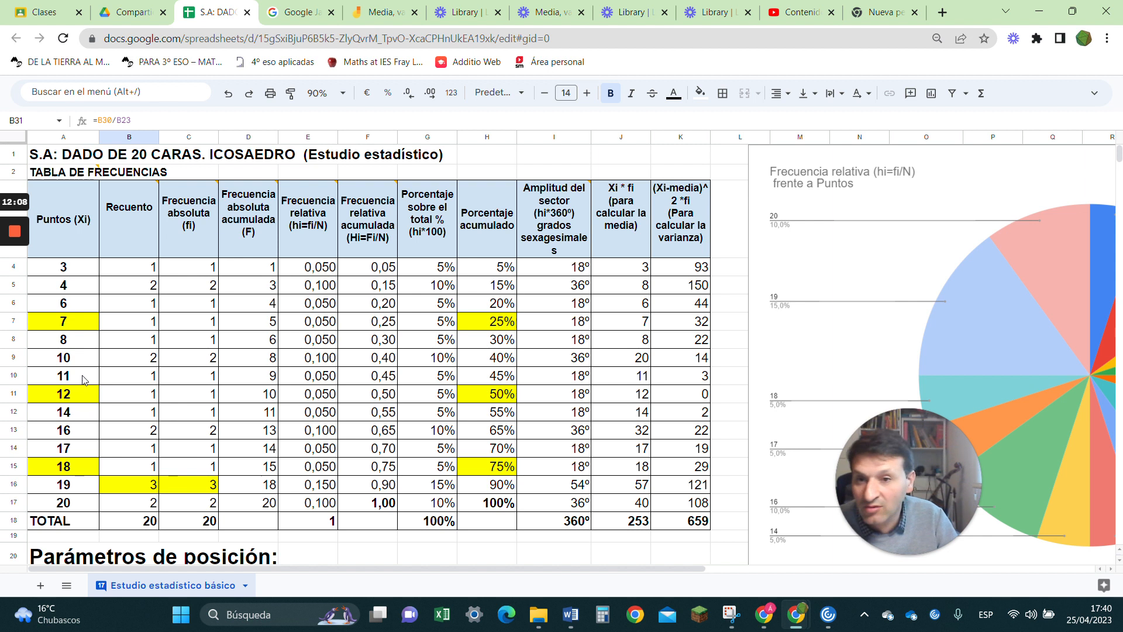
{"action": "scroll", "coordinate": [186, 343], "scroll_direction": "down", "scroll_amount": 4}
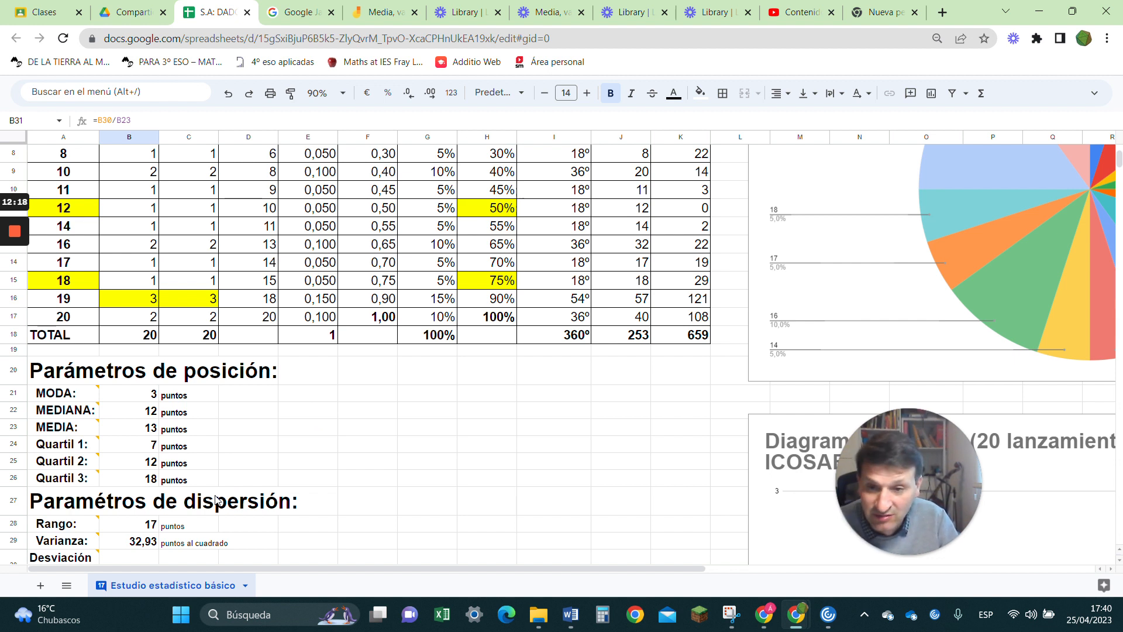
{"action": "scroll", "coordinate": [164, 498], "scroll_direction": "down", "scroll_amount": 2}
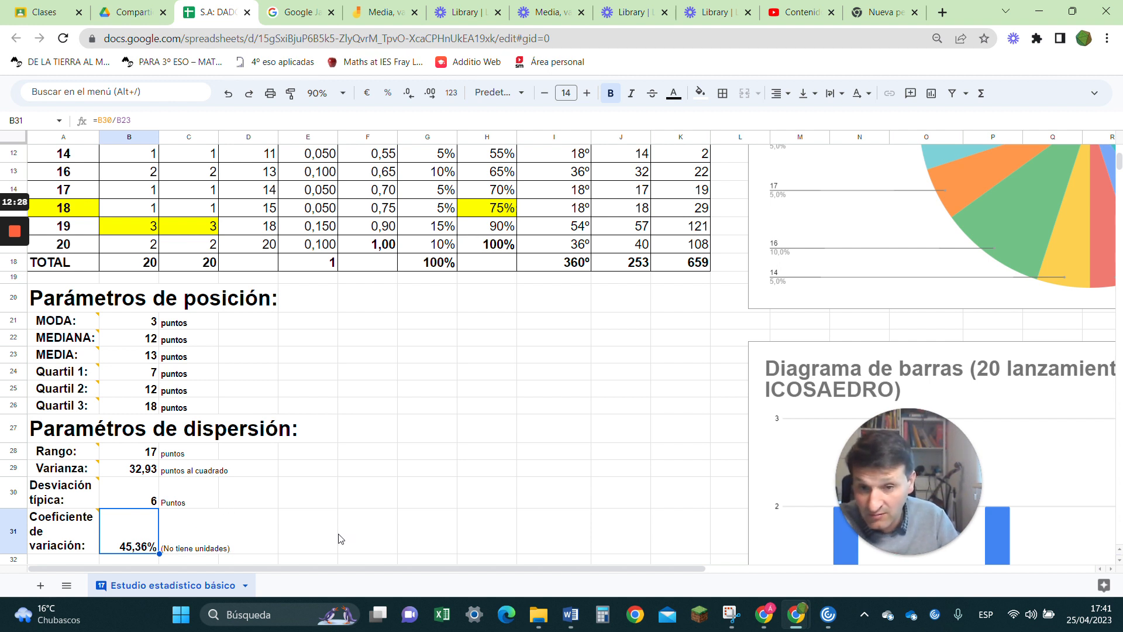
{"action": "left_click", "coordinate": [304, 533]}
{"action": "left_click", "coordinate": [143, 536]}
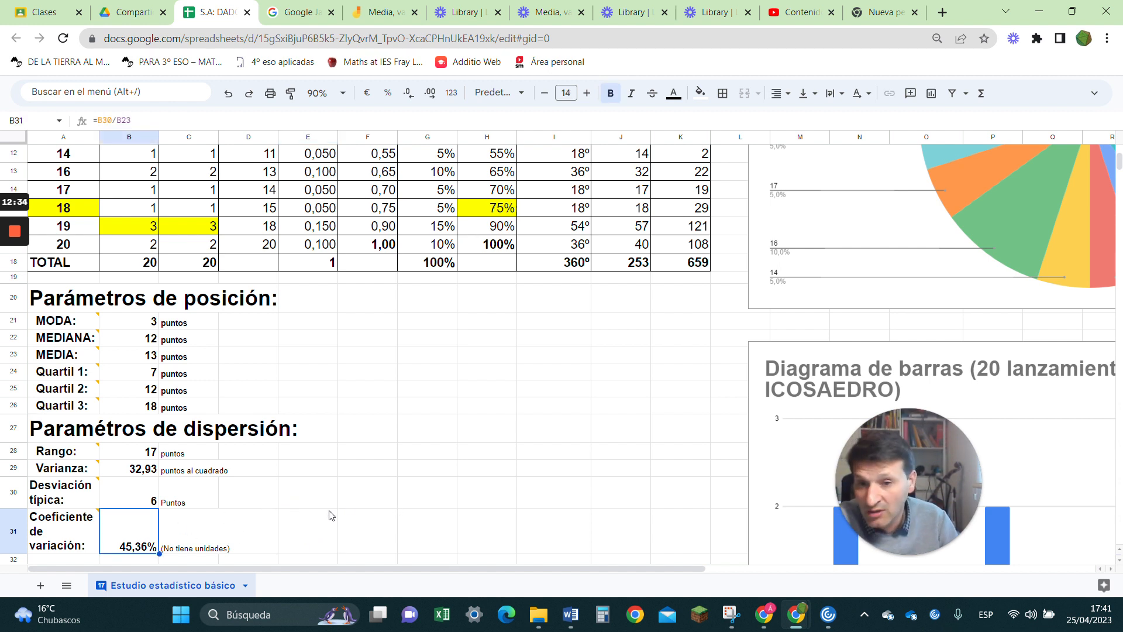
{"action": "scroll", "coordinate": [331, 515], "scroll_direction": "down", "scroll_amount": 1}
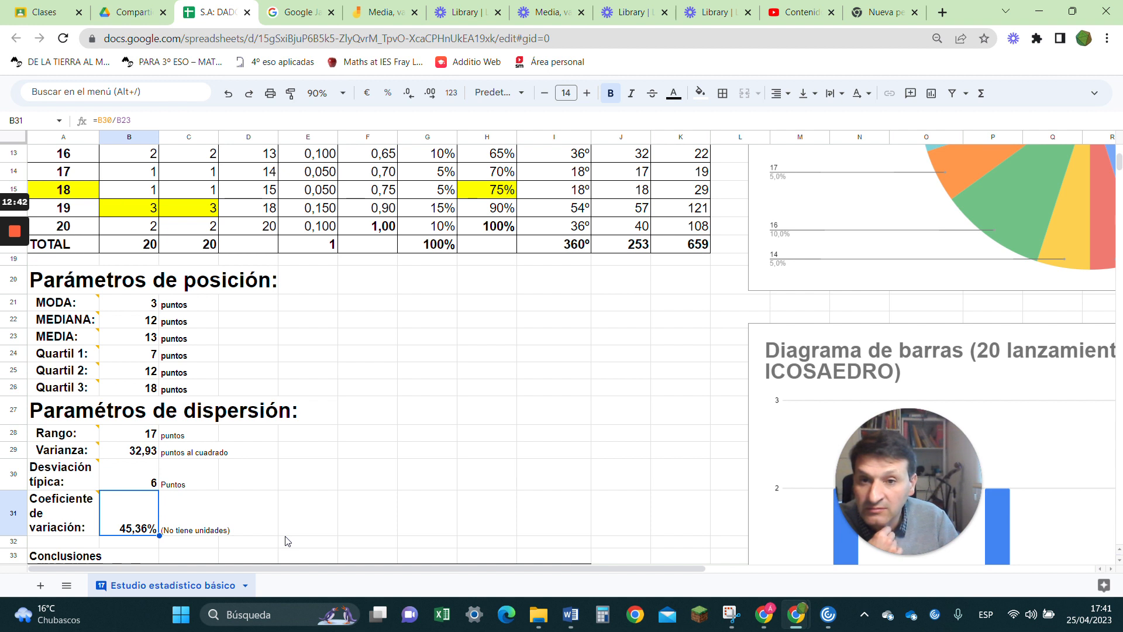
{"action": "left_click", "coordinate": [202, 515]}
{"action": "left_click", "coordinate": [134, 518]}
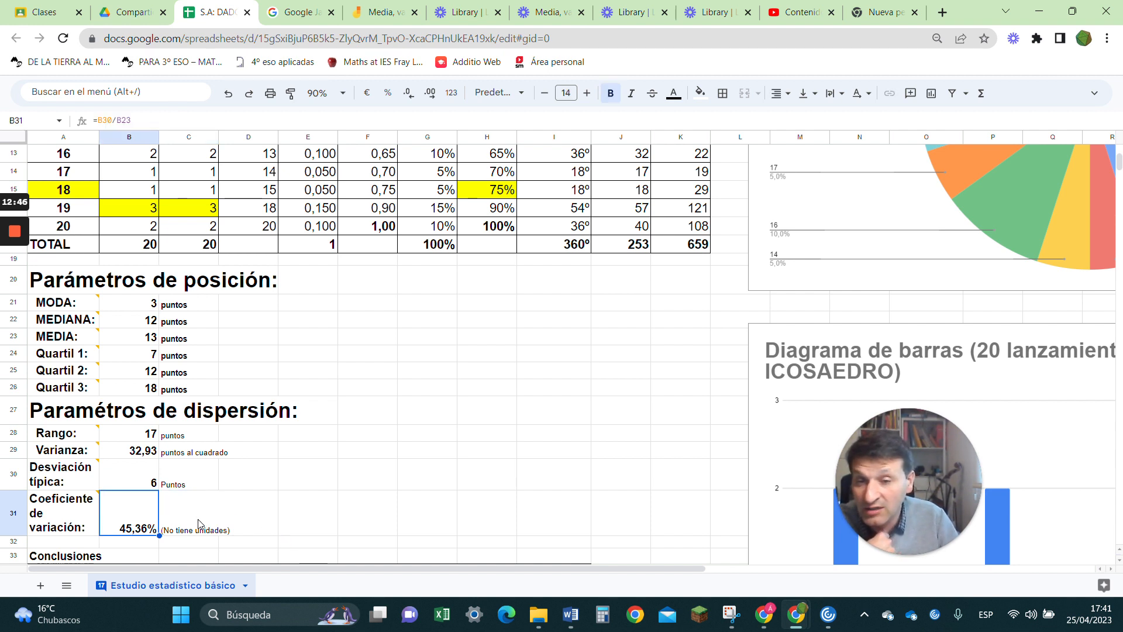
- Review the frequency table, the mean and the dispersion parameters together, down to the empty Conclusiones box
{"action": "scroll", "coordinate": [199, 522], "scroll_direction": "up", "scroll_amount": 5}
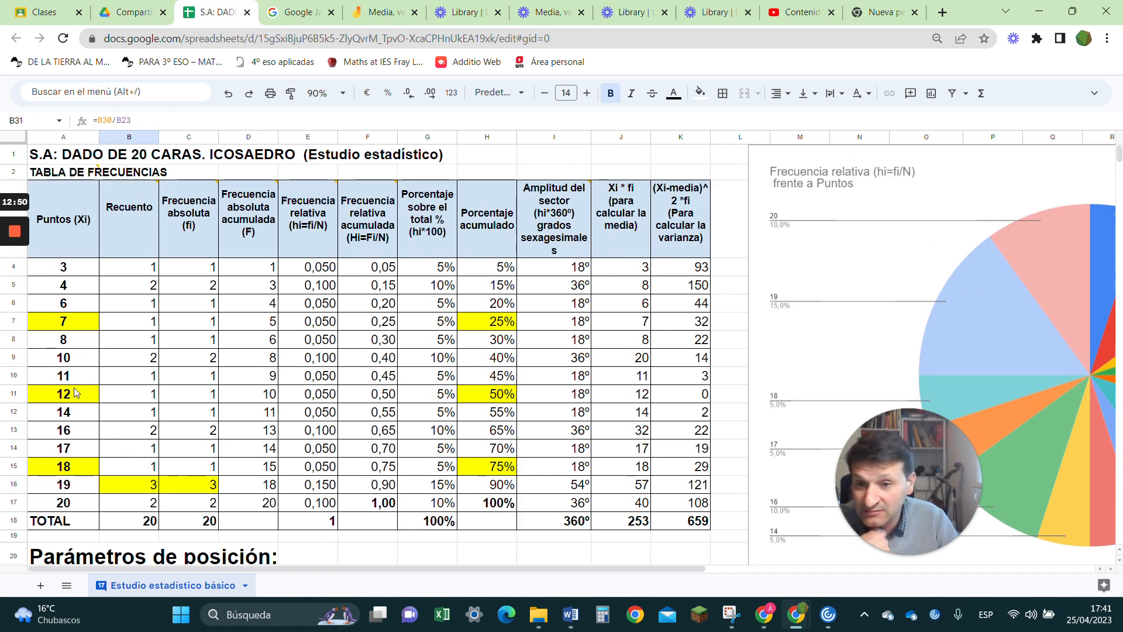
{"action": "scroll", "coordinate": [107, 395], "scroll_direction": "down", "scroll_amount": 3}
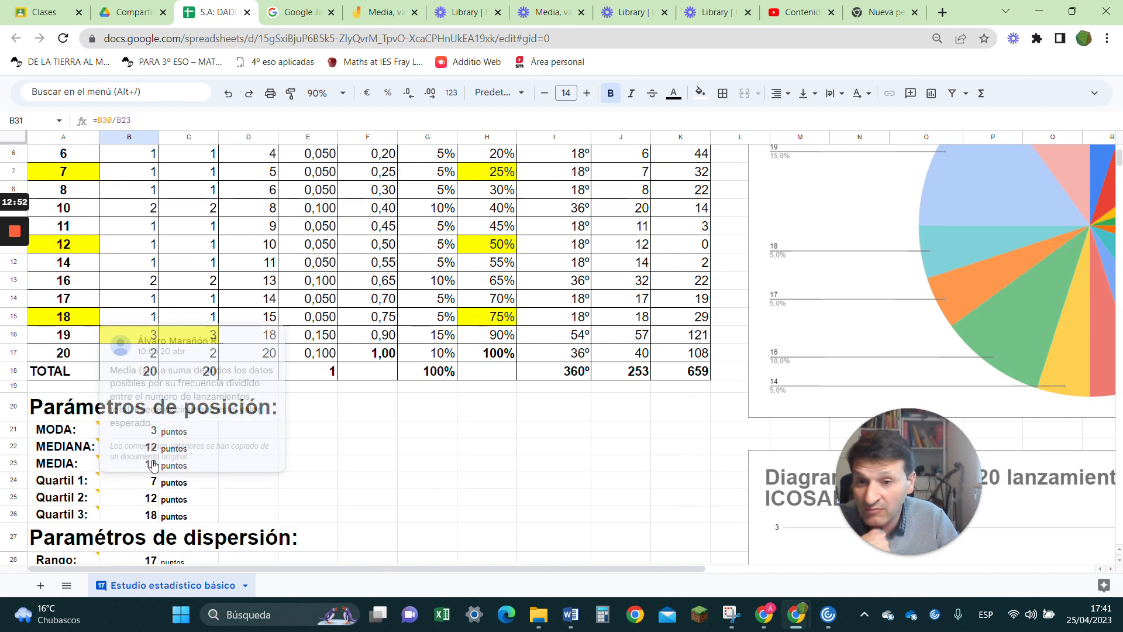
{"action": "scroll", "coordinate": [353, 517], "scroll_direction": "down", "scroll_amount": 2}
{"action": "scroll", "coordinate": [352, 518], "scroll_direction": "down", "scroll_amount": 2}
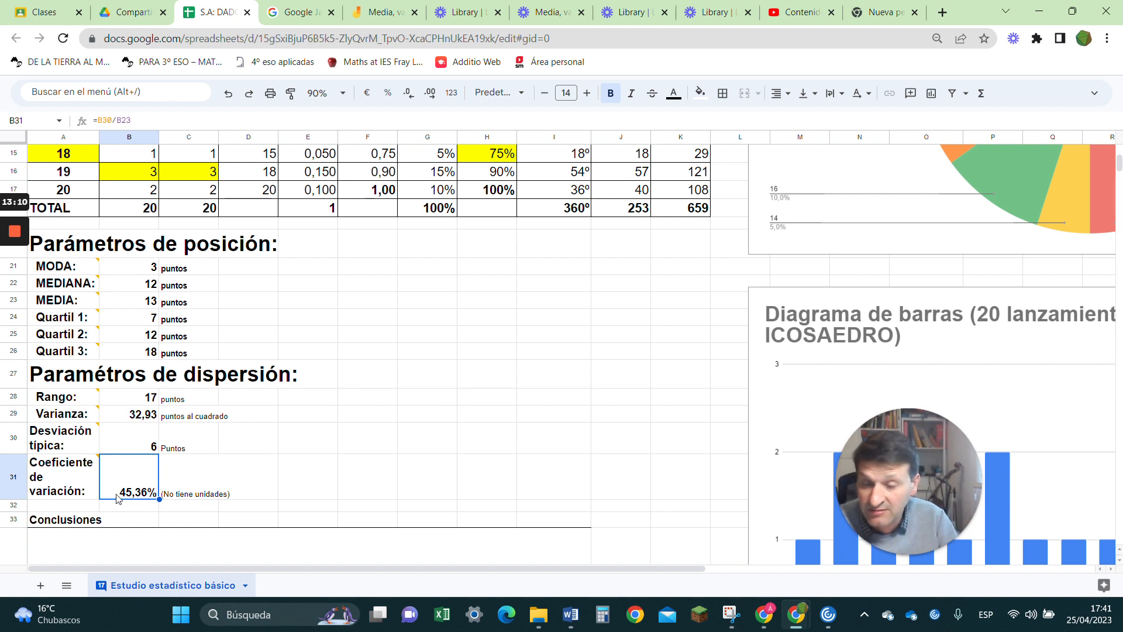
{"action": "scroll", "coordinate": [335, 480], "scroll_direction": "up", "scroll_amount": 8}
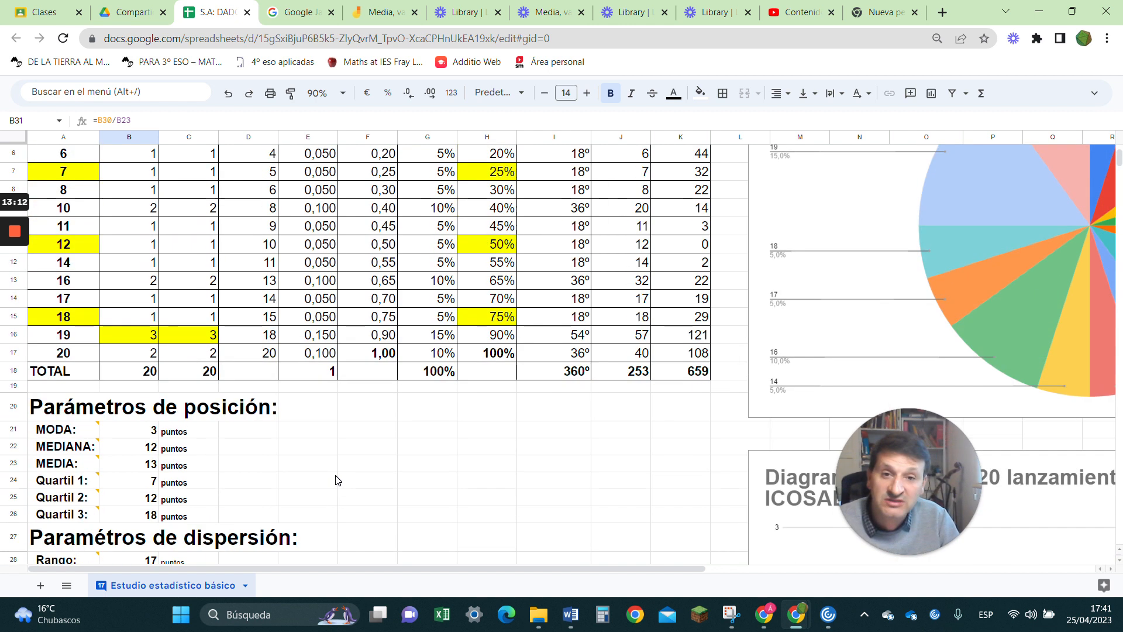
{"action": "scroll", "coordinate": [335, 479], "scroll_direction": "down", "scroll_amount": 8}
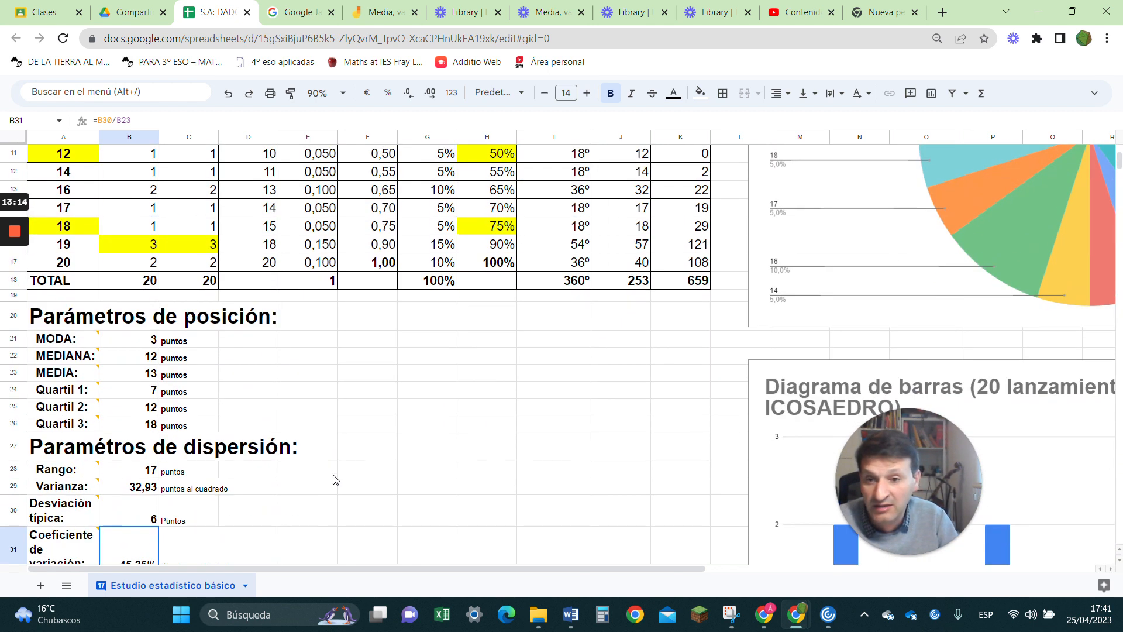
{"action": "left_click", "coordinate": [58, 422]}
{"action": "scroll", "coordinate": [206, 452], "scroll_direction": "up", "scroll_amount": 3}
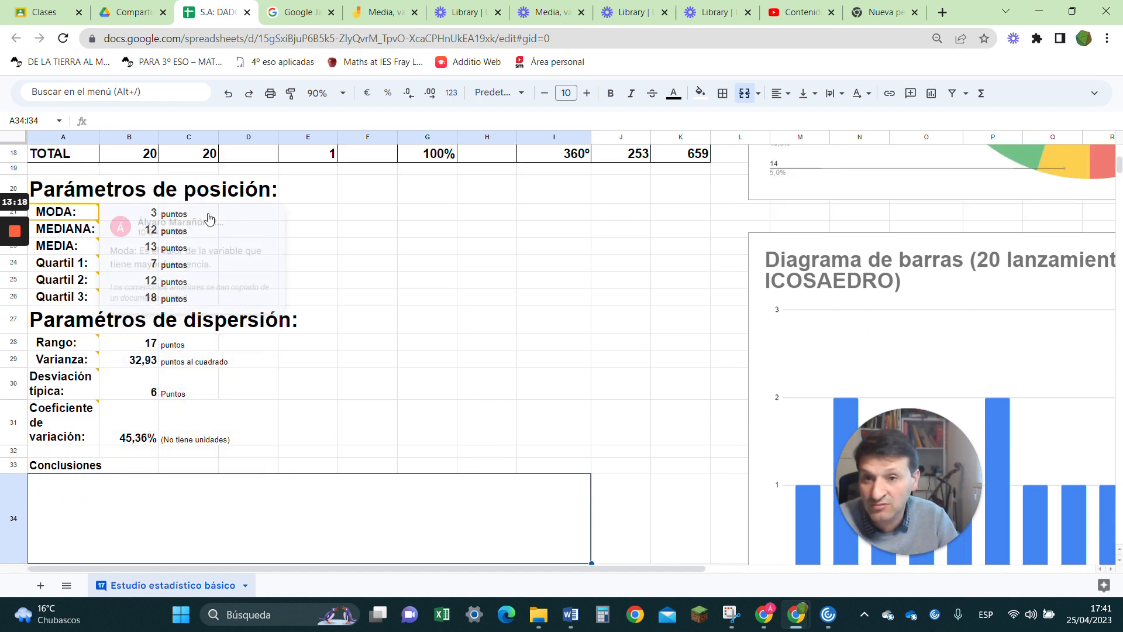
{"action": "scroll", "coordinate": [358, 463], "scroll_direction": "up", "scroll_amount": 6}
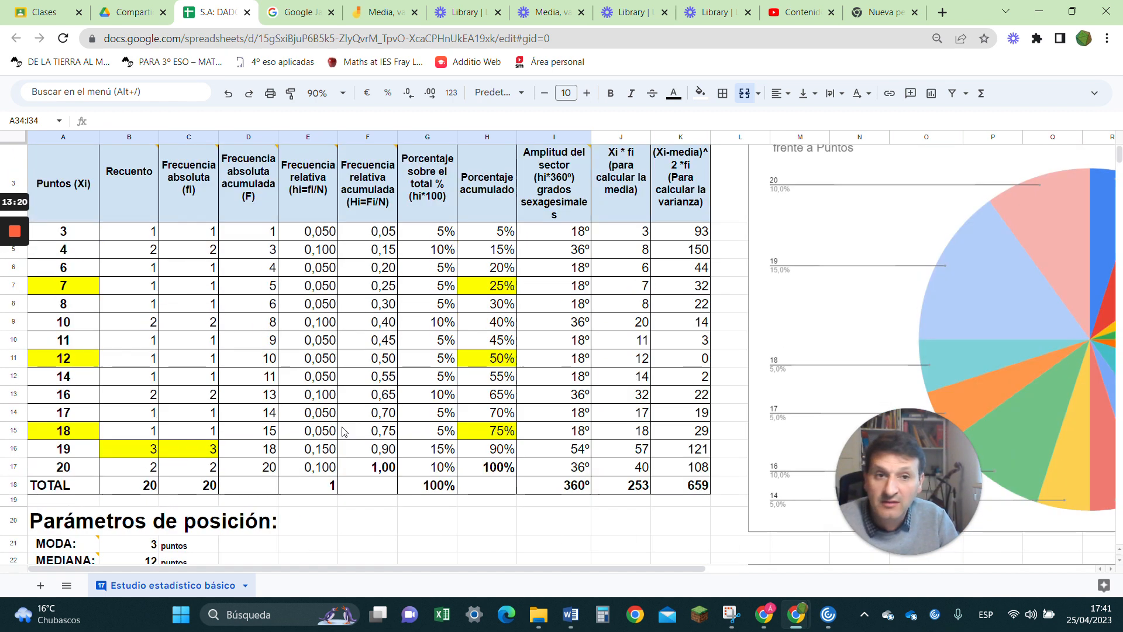
{"action": "mouse_move", "coordinate": [17, 234]}
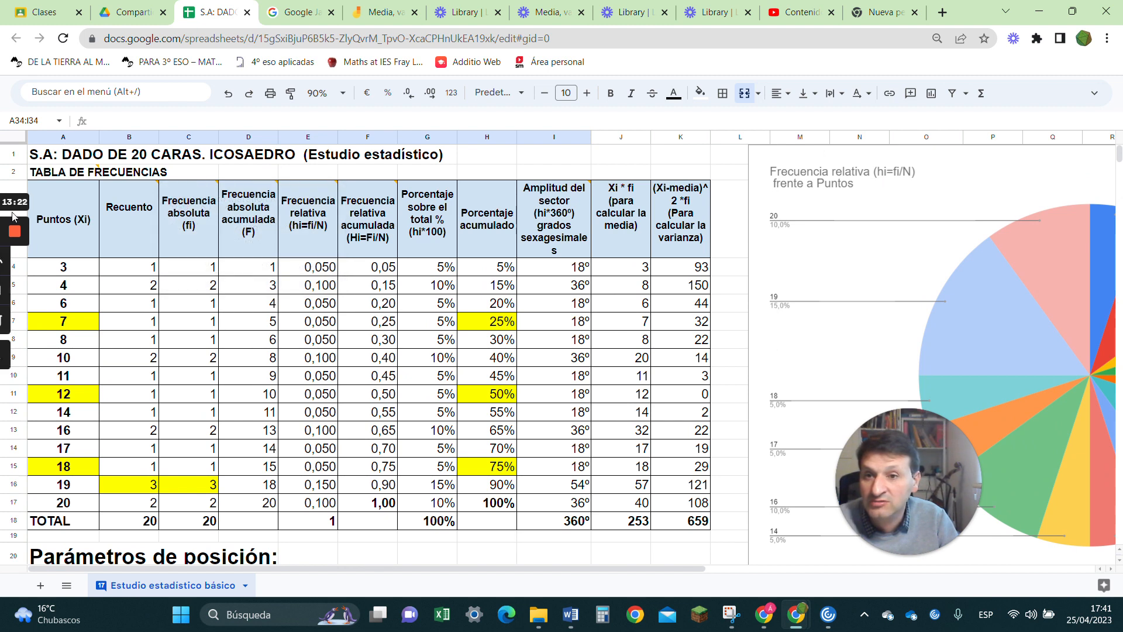